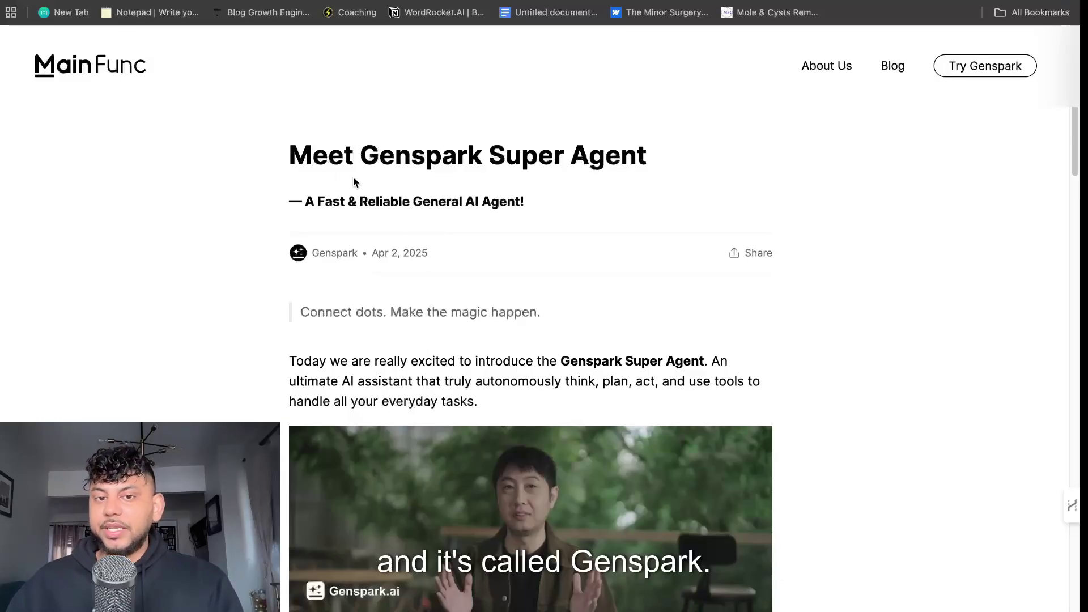
Highlight the 'A Fast & Reliable General AI Agent!' tagline and scroll down to the SEO article prompt chat.
{"action": "triple_click", "coordinate": [400, 211]}
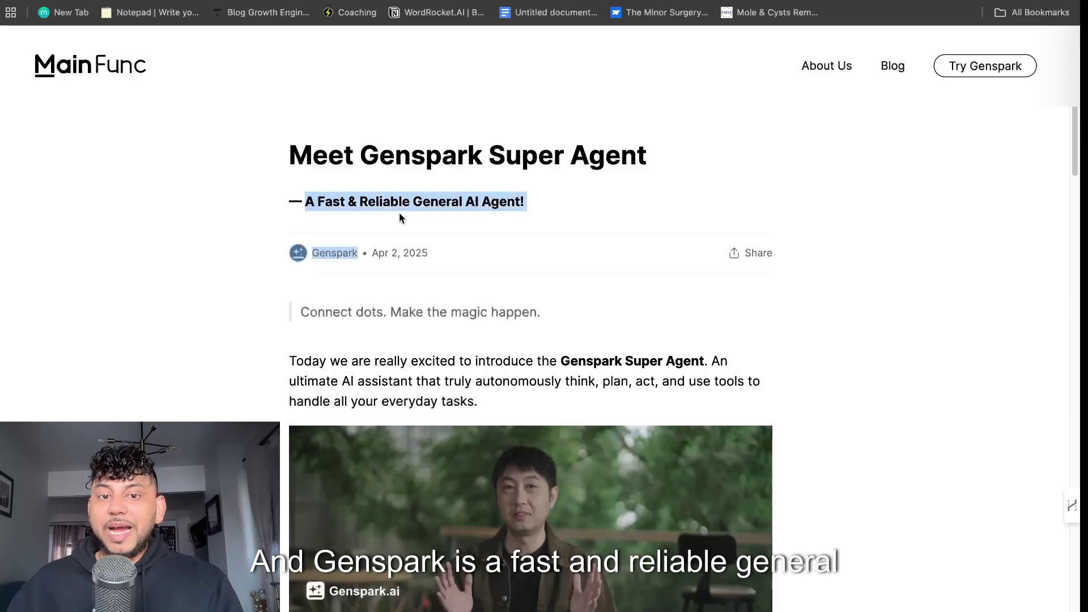
{"action": "scroll", "coordinate": [517, 241], "scroll_direction": "down", "scroll_amount": 15}
{"action": "scroll", "coordinate": [597, 348], "scroll_direction": "up", "scroll_amount": 5}
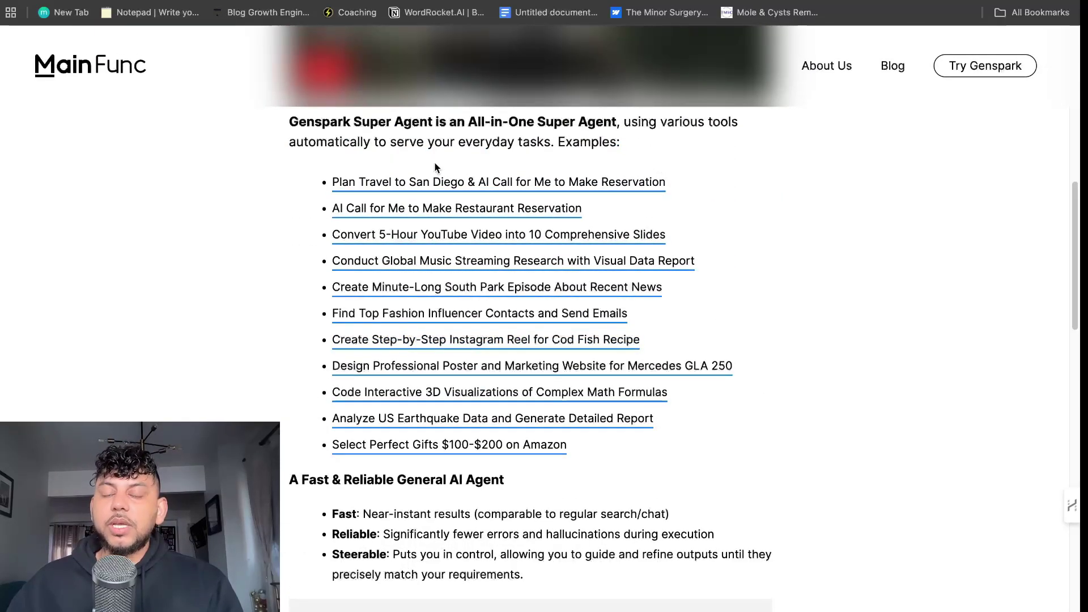
{"action": "scroll", "coordinate": [434, 162], "scroll_direction": "down", "scroll_amount": 9}
{"action": "scroll", "coordinate": [491, 312], "scroll_direction": "down", "scroll_amount": 10}
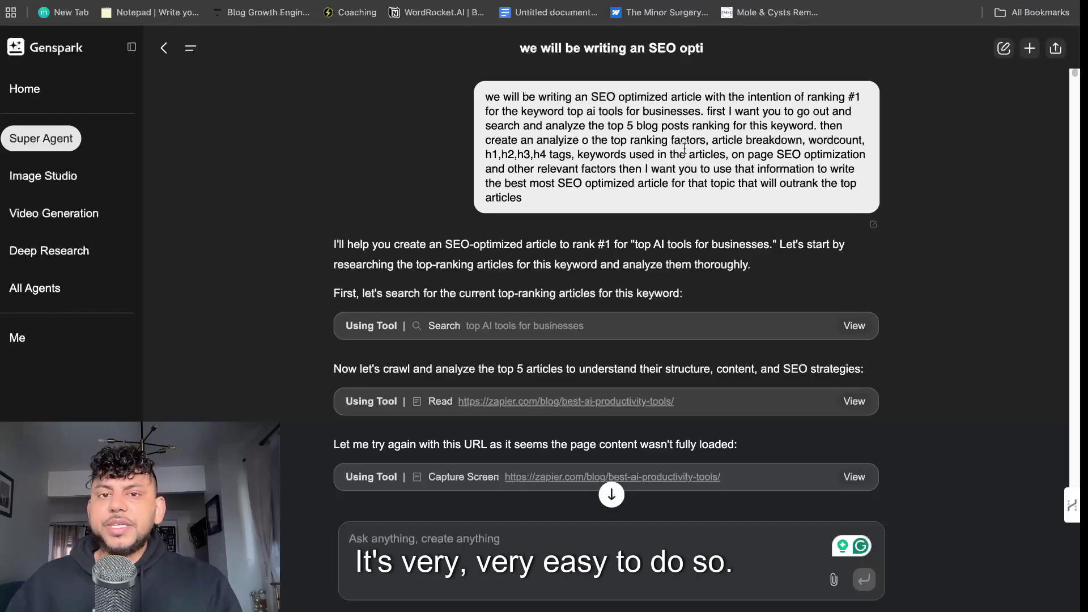
Highlight the SEO prompt, then its target keyword and instruction to analyze the top 5 posts.
{"action": "triple_click", "coordinate": [550, 126]}
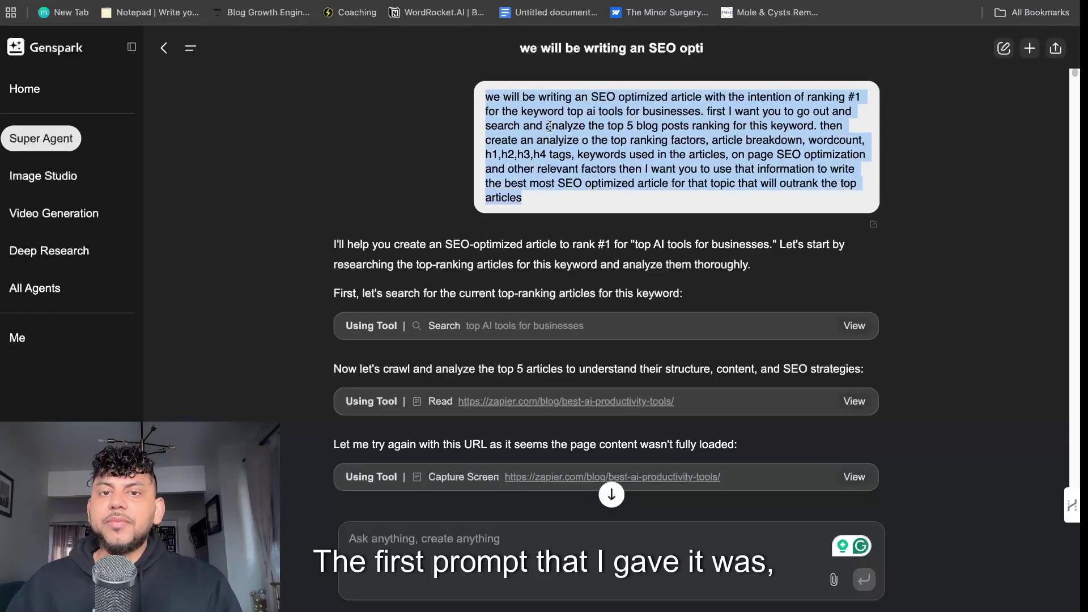
{"action": "left_click_drag", "start_coordinate": [632, 115], "coordinate": [647, 121]}
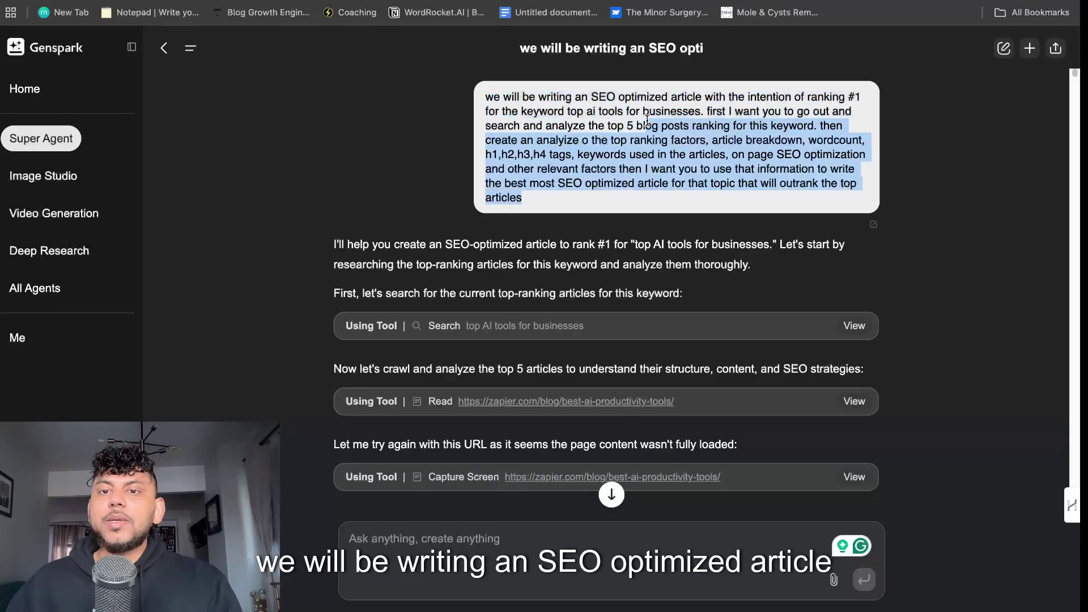
{"action": "left_click", "coordinate": [690, 112]}
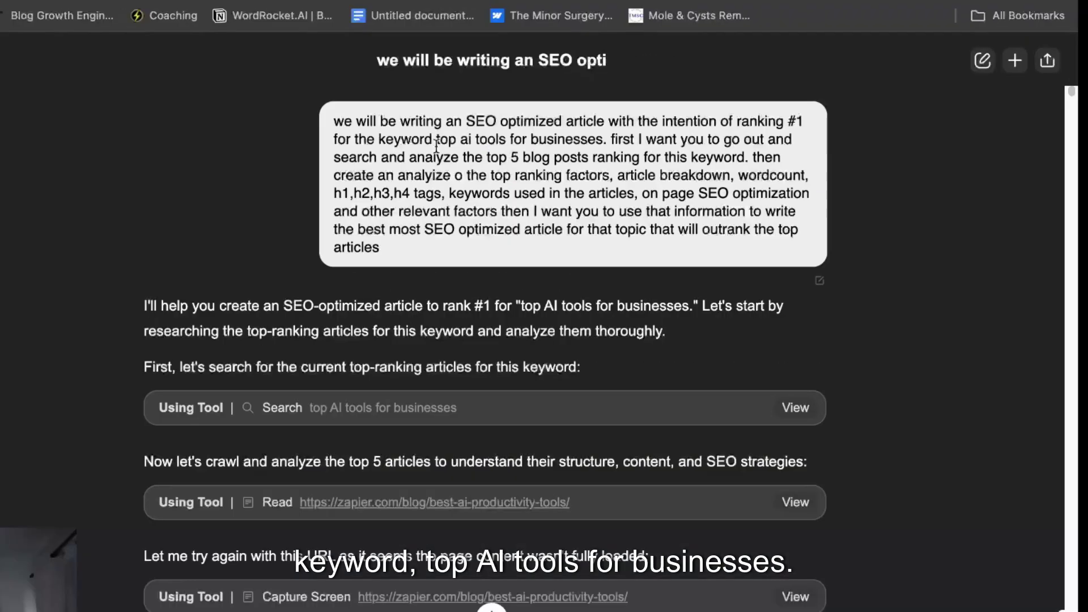
{"action": "left_click_drag", "start_coordinate": [568, 111], "coordinate": [695, 125]}
{"action": "left_click", "coordinate": [625, 146]}
{"action": "left_click_drag", "start_coordinate": [610, 140], "coordinate": [756, 185]}
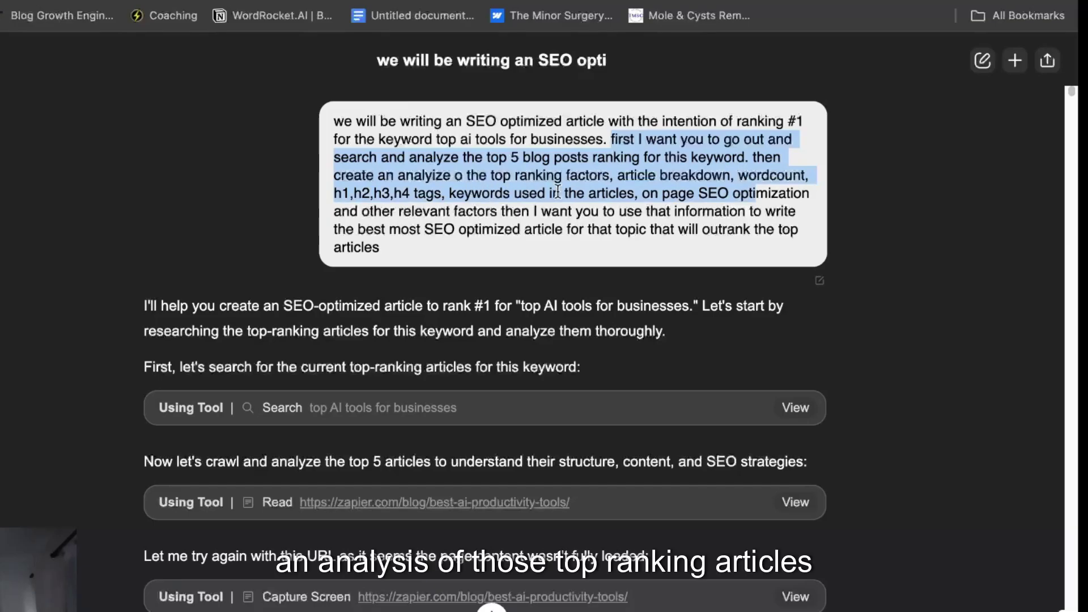
Highlight the prompt's on-page SEO optimization request and its instruction to write the article.
{"action": "left_click", "coordinate": [591, 211]}
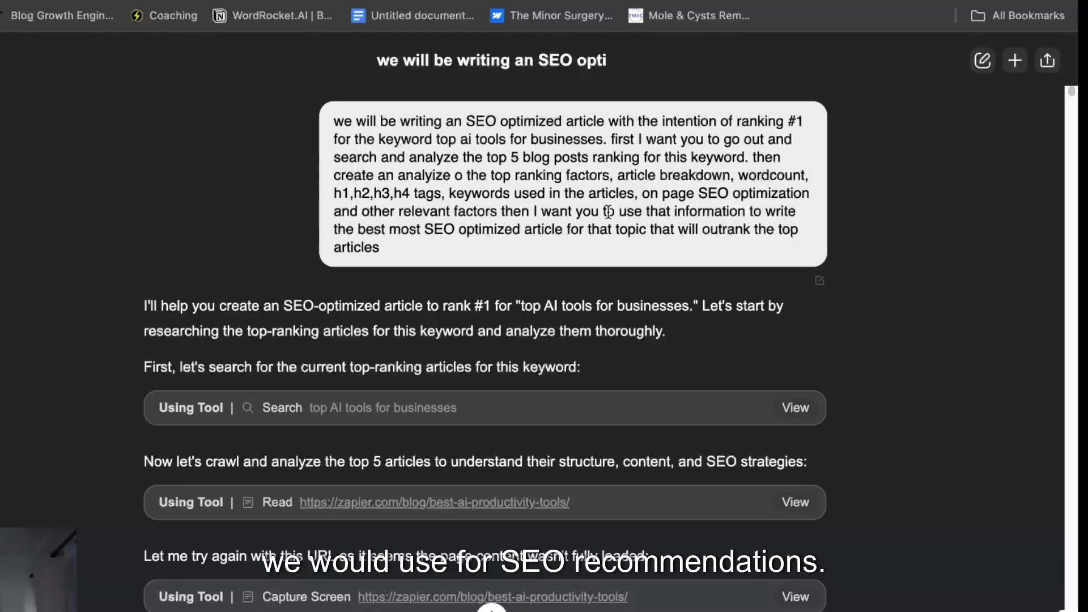
{"action": "left_click_drag", "start_coordinate": [641, 205], "coordinate": [717, 210]}
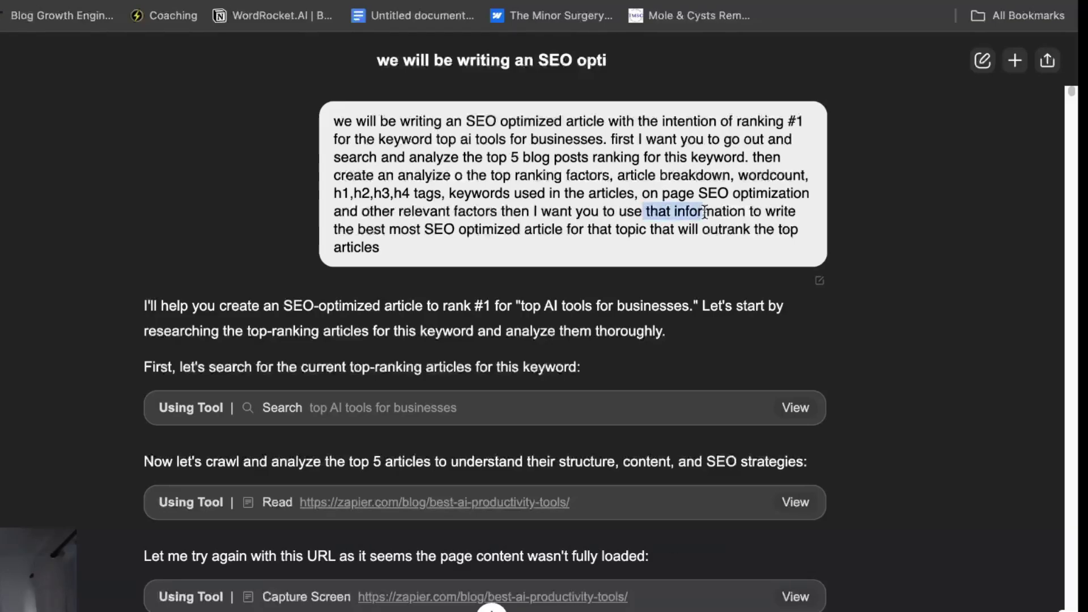
{"action": "left_click_drag", "start_coordinate": [642, 194], "coordinate": [740, 204]}
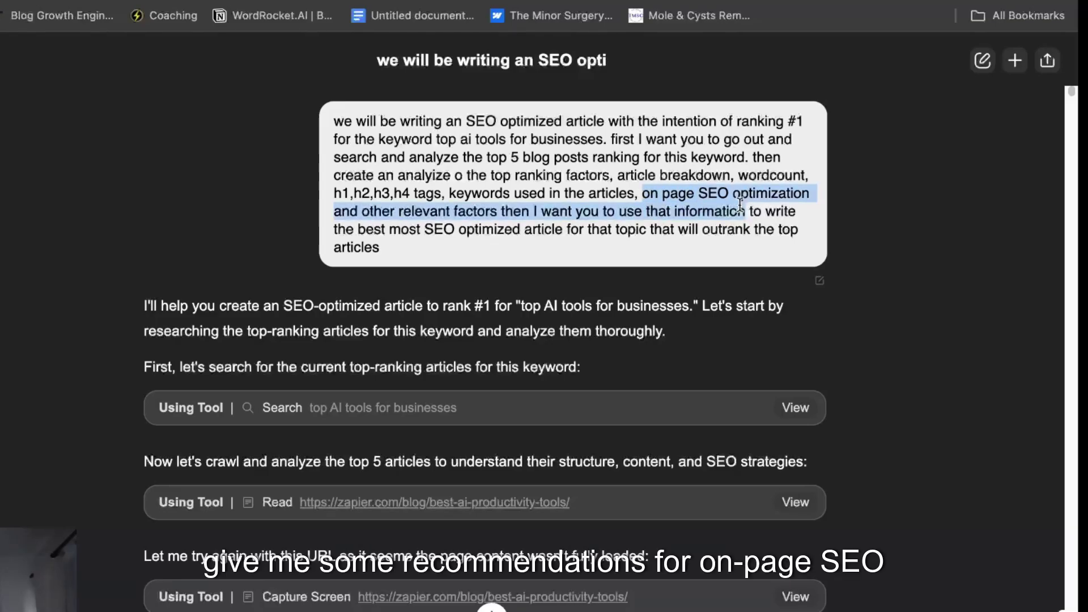
{"action": "left_click", "coordinate": [624, 208]}
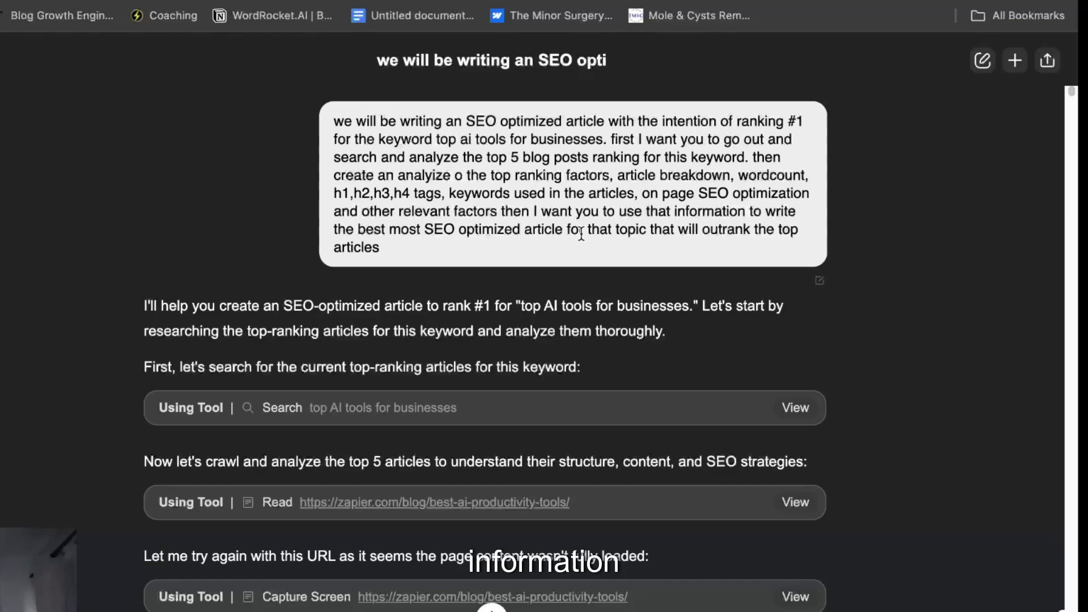
{"action": "left_click_drag", "start_coordinate": [389, 229], "coordinate": [637, 243]}
{"action": "left_click", "coordinate": [623, 238]}
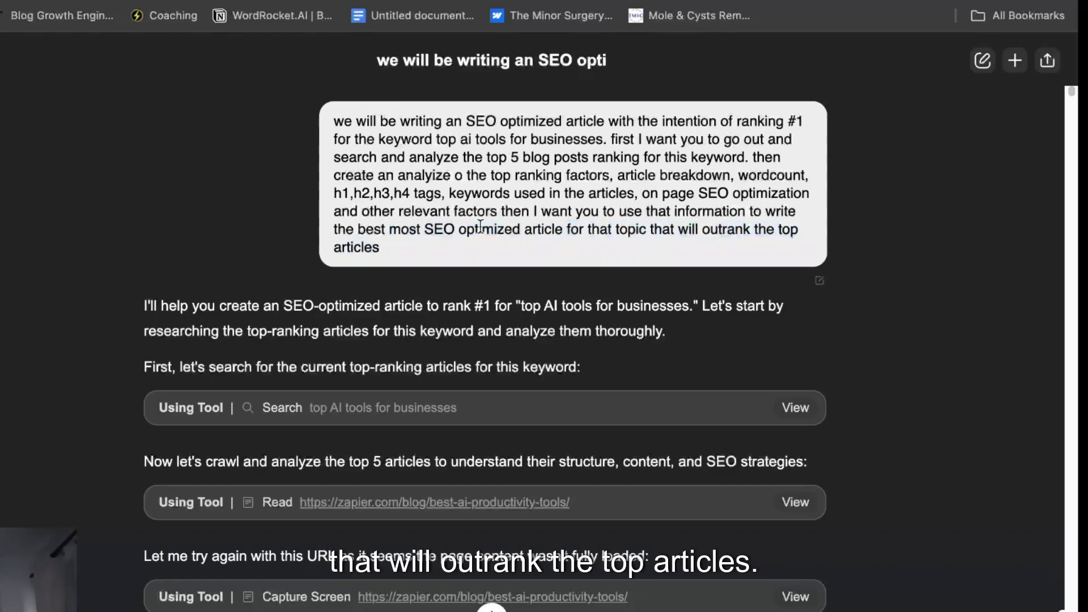
Scroll down the chat to the agent's Search tool step.
{"action": "scroll", "coordinate": [570, 272], "scroll_direction": "down", "scroll_amount": 6}
{"action": "scroll", "coordinate": [467, 321], "scroll_direction": "up", "scroll_amount": 6}
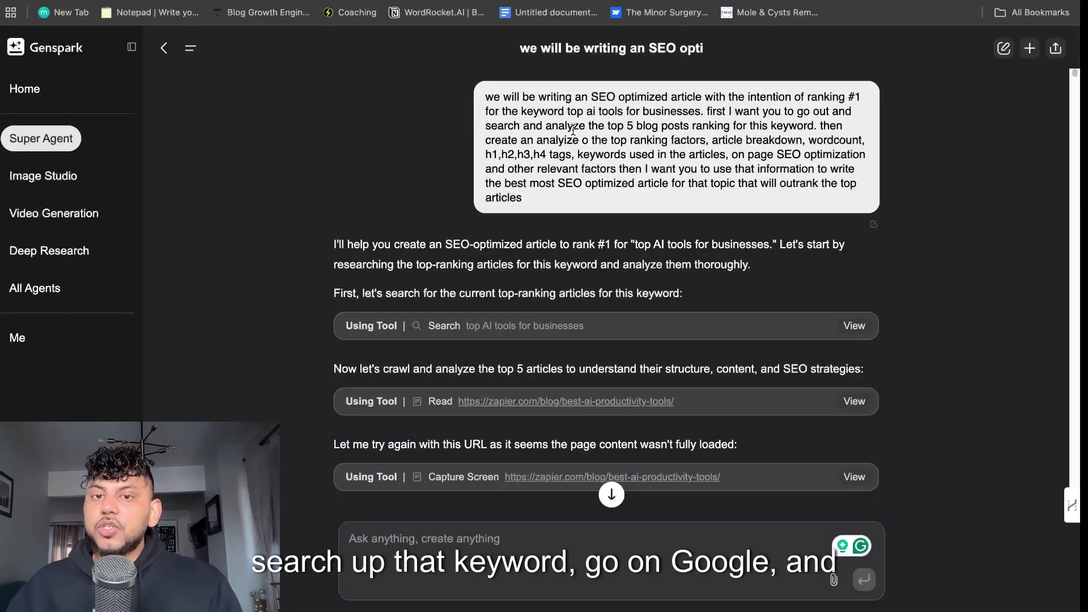
{"action": "scroll", "coordinate": [604, 232], "scroll_direction": "down", "scroll_amount": 1}
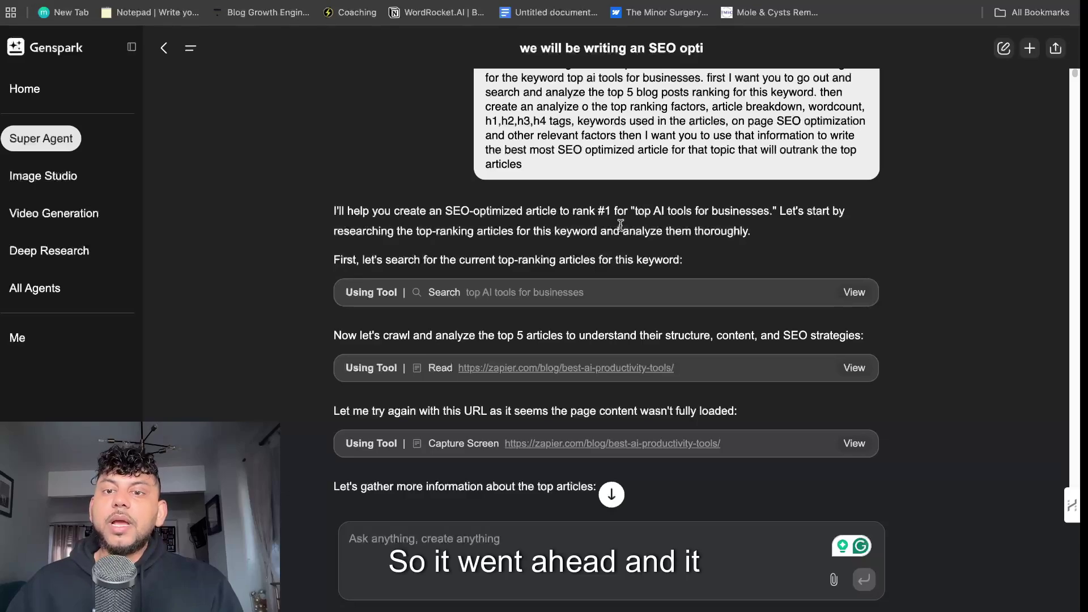
{"action": "scroll", "coordinate": [490, 228], "scroll_direction": "down", "scroll_amount": 1}
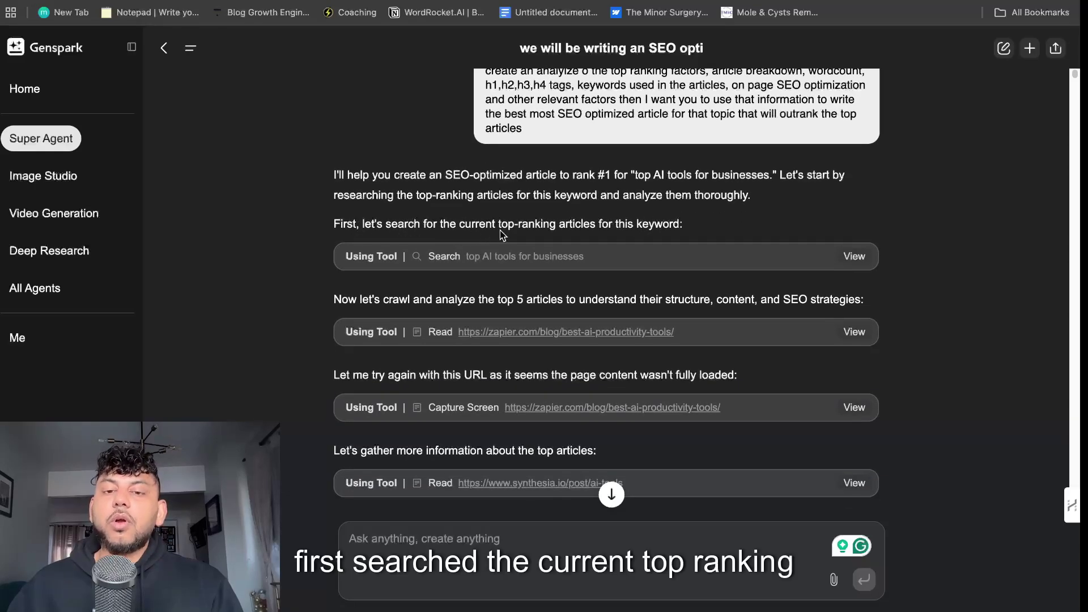
{"action": "scroll", "coordinate": [604, 247], "scroll_direction": "down", "scroll_amount": 3}
Open the agent's search results and view the Zapier, ITPro and HubSpot articles it read.
{"action": "left_click", "coordinate": [850, 131]}
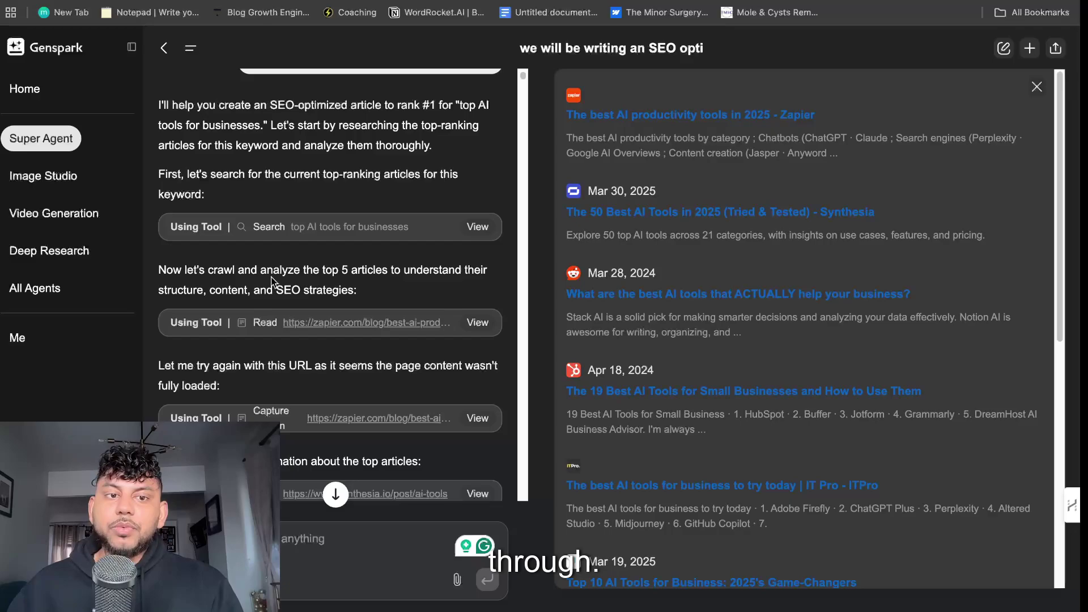
{"action": "left_click", "coordinate": [477, 322]}
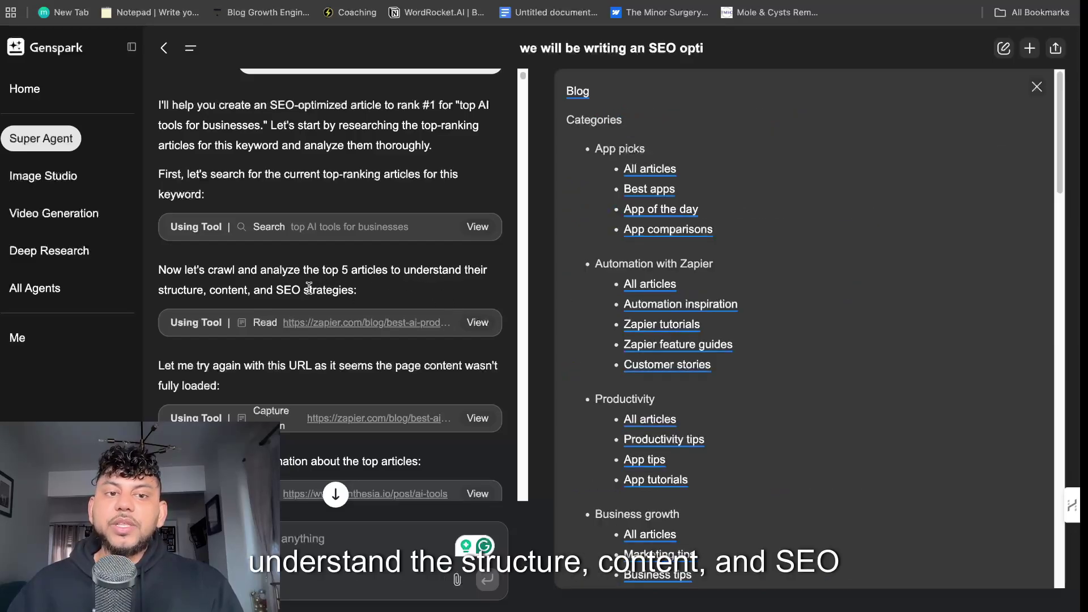
{"action": "scroll", "coordinate": [651, 306], "scroll_direction": "down", "scroll_amount": 7}
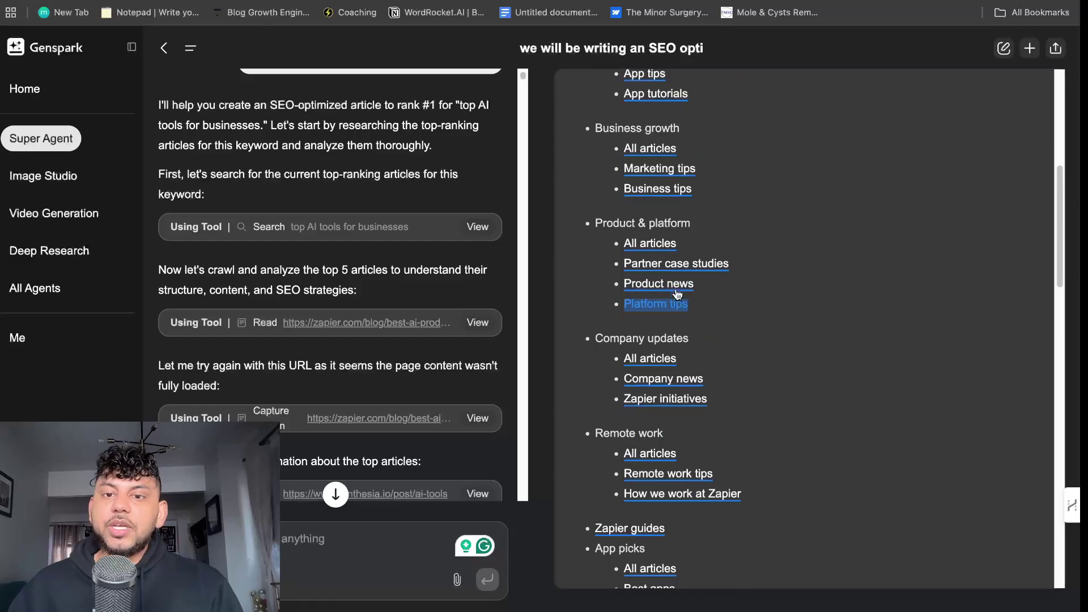
{"action": "scroll", "coordinate": [660, 253], "scroll_direction": "up", "scroll_amount": 7}
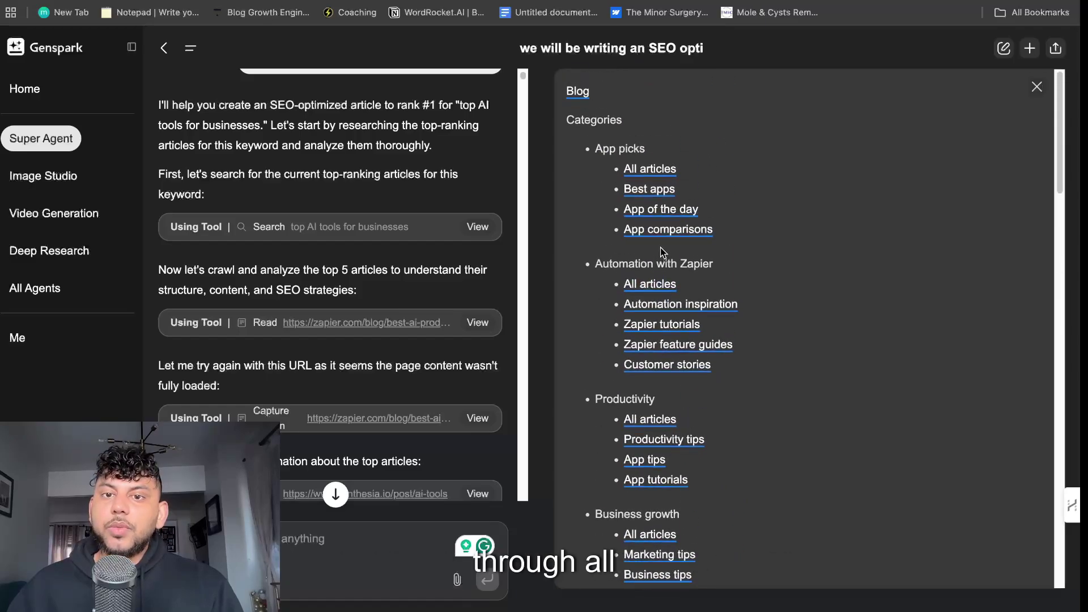
{"action": "scroll", "coordinate": [396, 328], "scroll_direction": "down", "scroll_amount": 1}
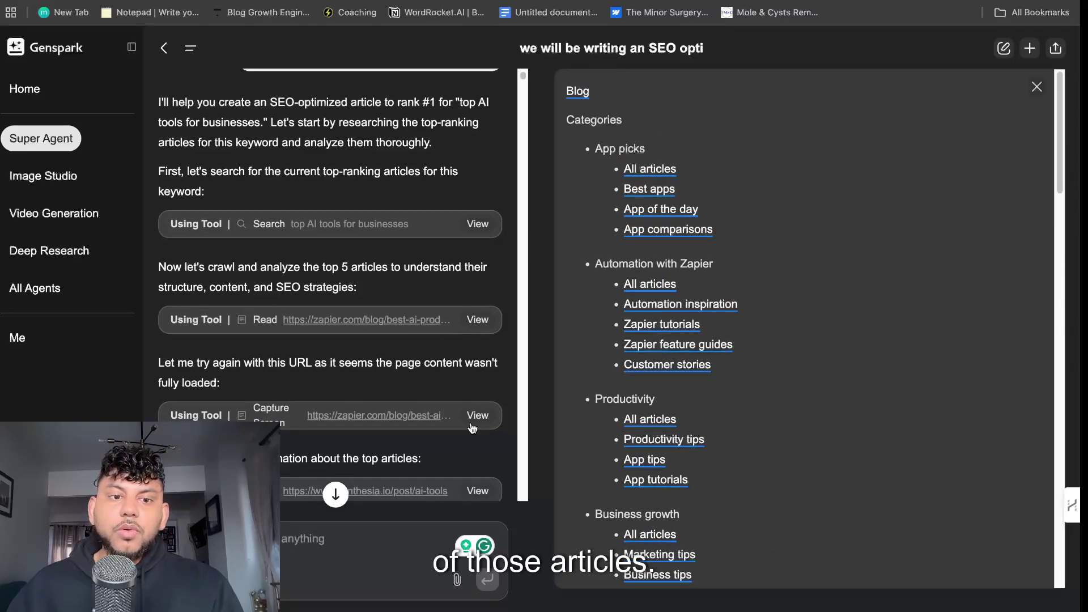
{"action": "scroll", "coordinate": [472, 427], "scroll_direction": "down", "scroll_amount": 7}
{"action": "left_click", "coordinate": [470, 205]}
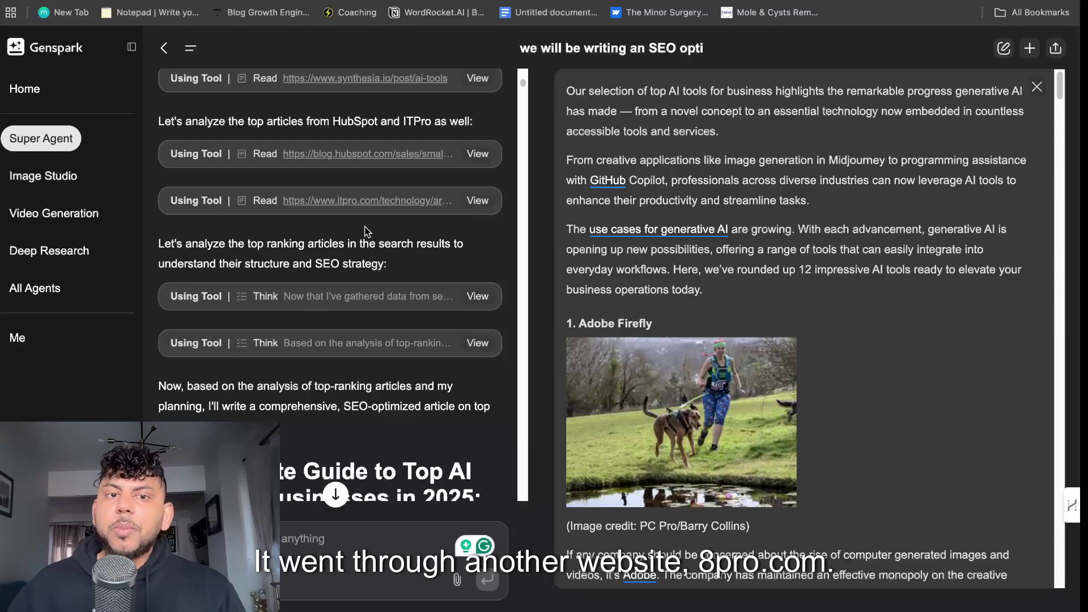
{"action": "scroll", "coordinate": [408, 225], "scroll_direction": "up", "scroll_amount": 2}
{"action": "left_click", "coordinate": [477, 218]}
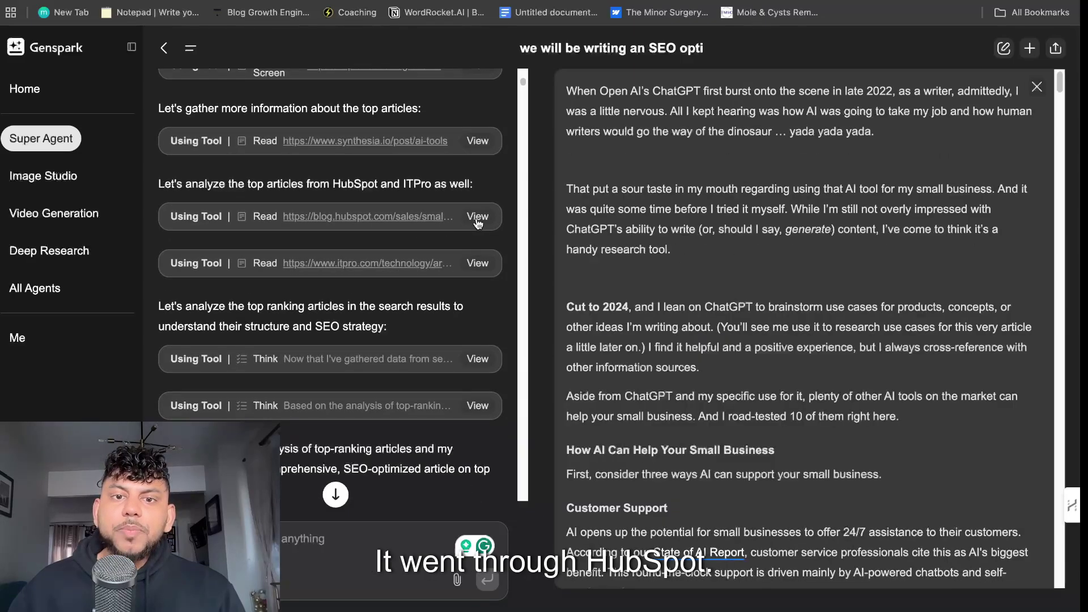
Scroll down to the generated 'Ultimate Guide to Top AI Tools for Businesses in 2025' and its Notta preview.
{"action": "scroll", "coordinate": [478, 164], "scroll_direction": "up", "scroll_amount": 4}
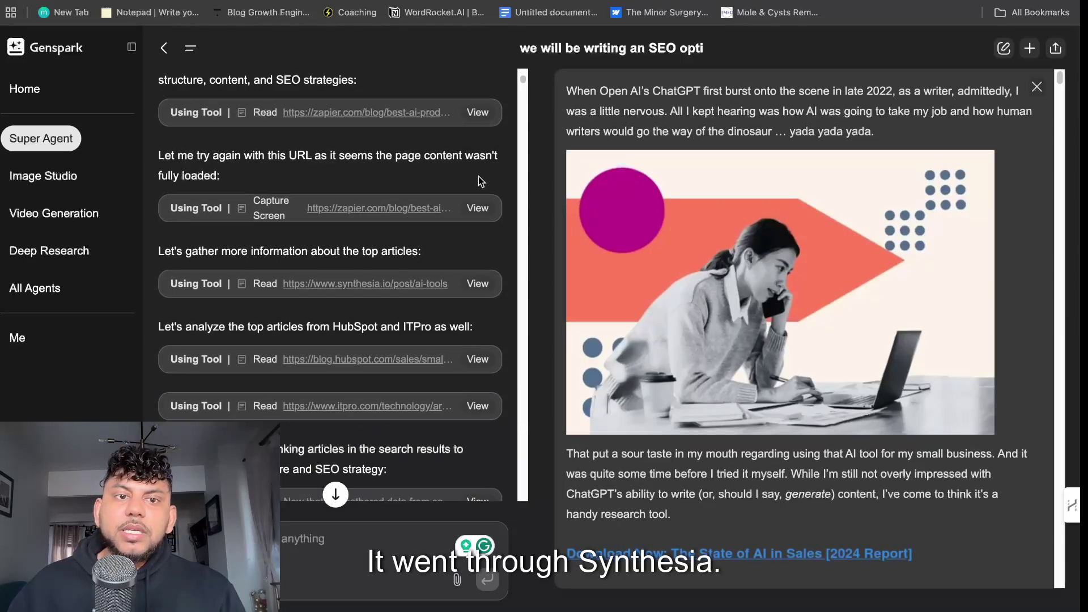
{"action": "scroll", "coordinate": [422, 243], "scroll_direction": "down", "scroll_amount": 8}
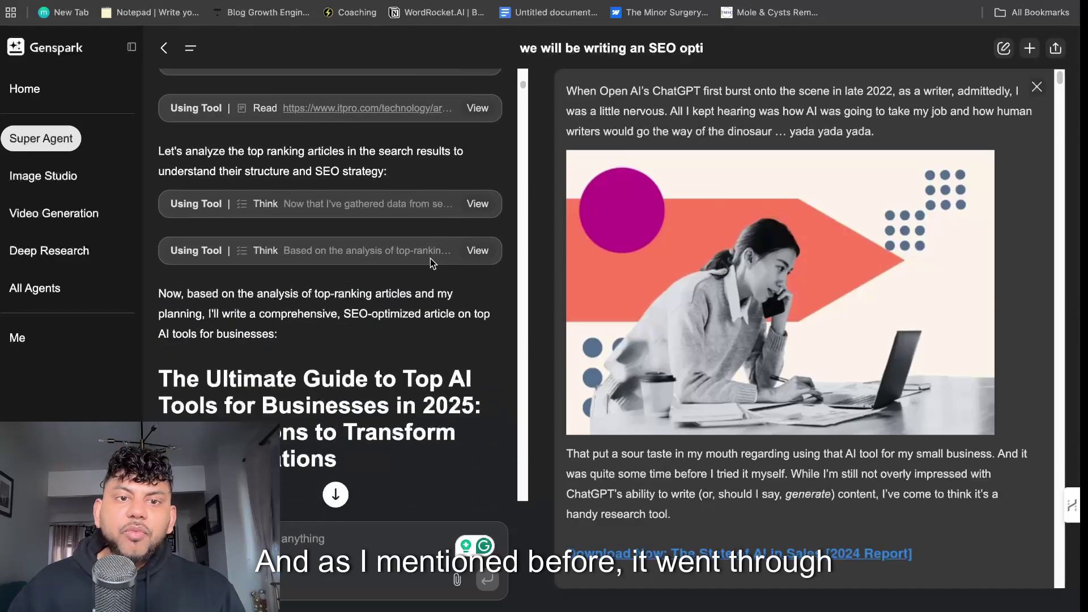
{"action": "scroll", "coordinate": [701, 274], "scroll_direction": "down", "scroll_amount": 20}
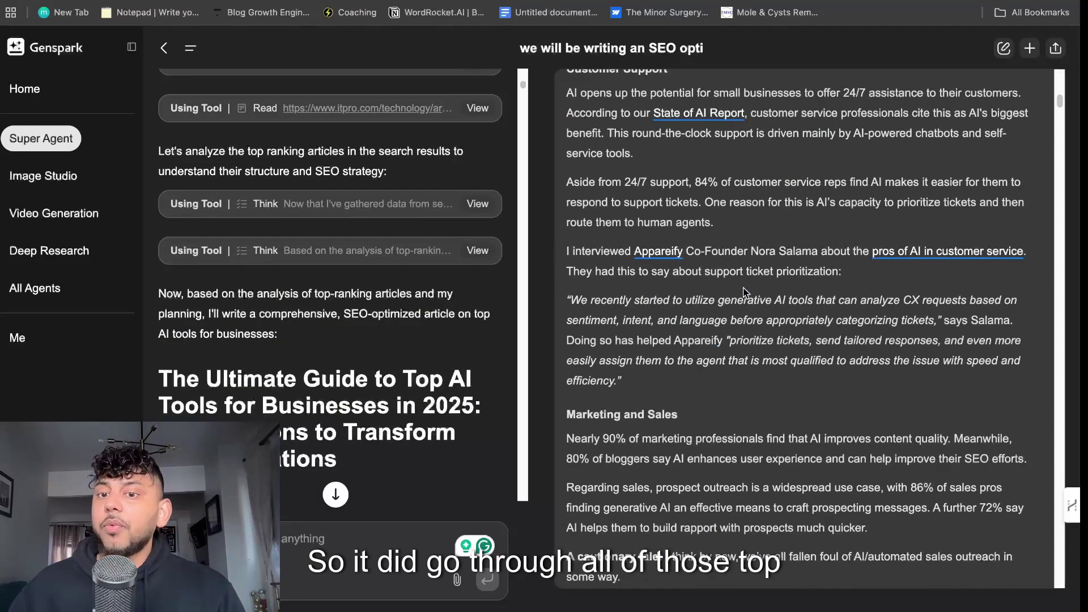
{"action": "scroll", "coordinate": [743, 291], "scroll_direction": "down", "scroll_amount": 20}
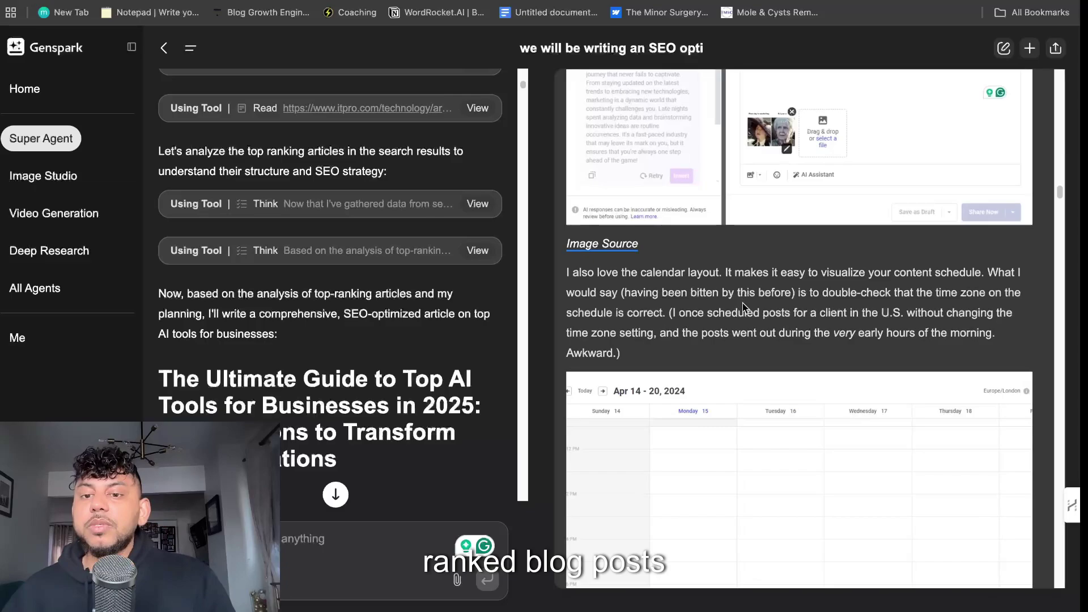
{"action": "scroll", "coordinate": [739, 308], "scroll_direction": "down", "scroll_amount": 20}
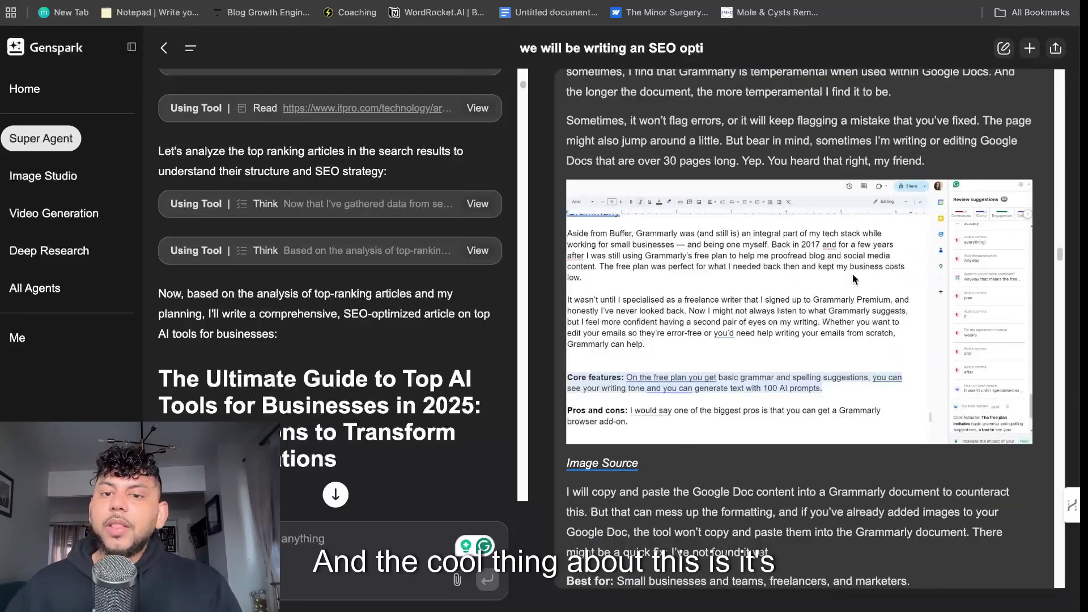
{"action": "scroll", "coordinate": [851, 282], "scroll_direction": "down", "scroll_amount": 8}
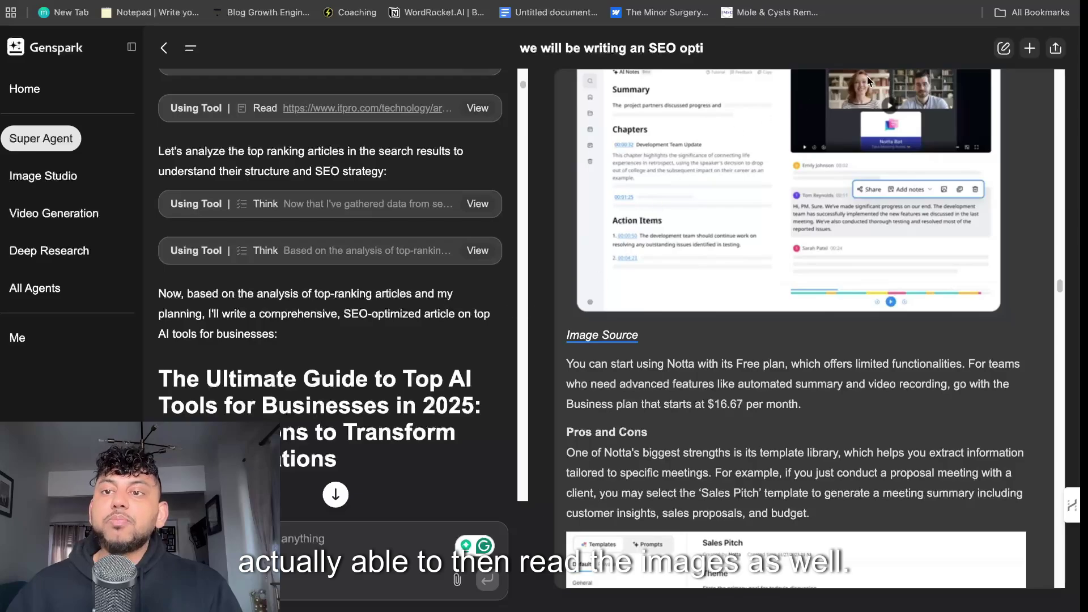
{"action": "scroll", "coordinate": [442, 307], "scroll_direction": "down", "scroll_amount": 5}
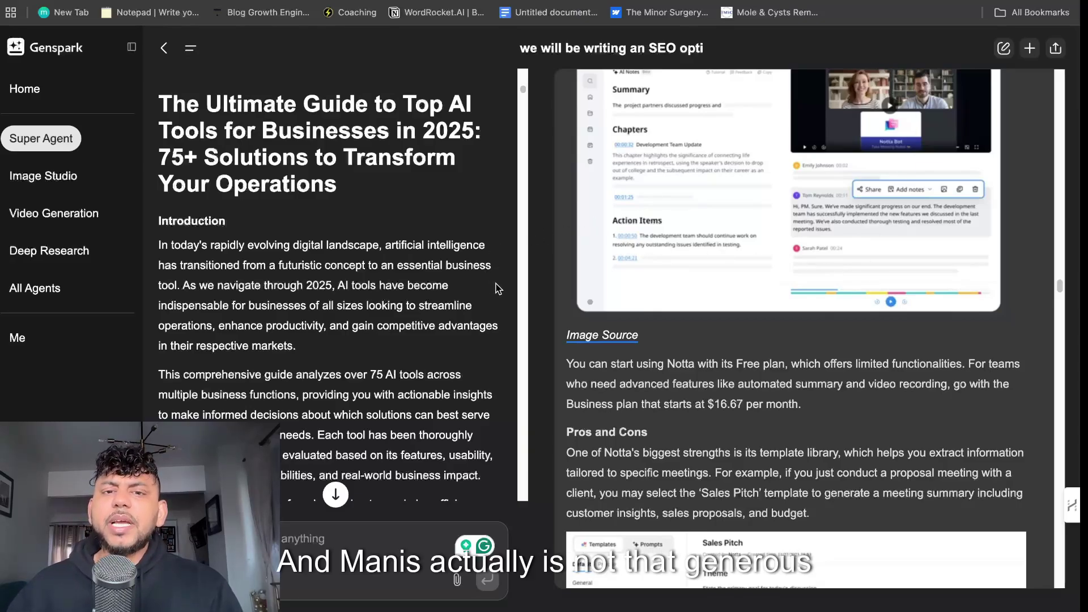
Close the side preview so the article spans the full width.
{"action": "left_click", "coordinate": [164, 47]}
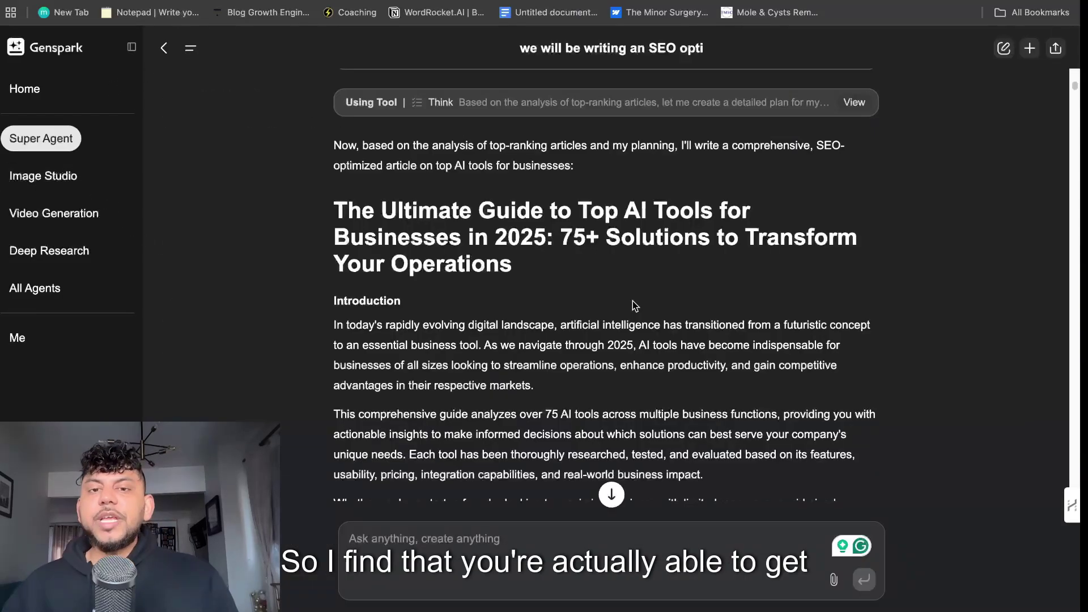
{"action": "scroll", "coordinate": [635, 306], "scroll_direction": "up", "scroll_amount": 5}
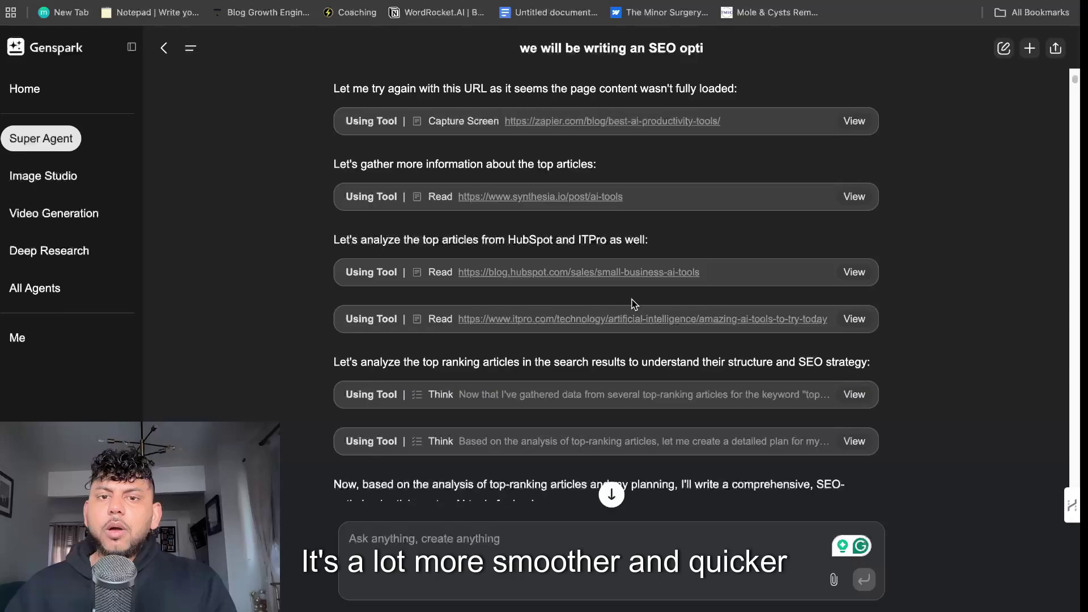
{"action": "scroll", "coordinate": [632, 312], "scroll_direction": "down", "scroll_amount": 4}
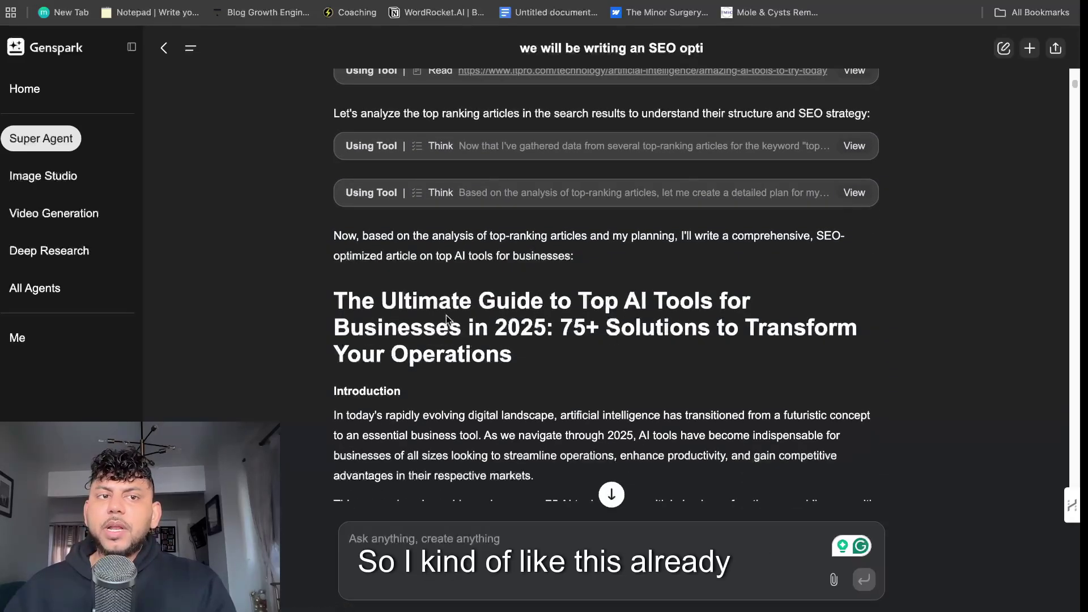
{"action": "scroll", "coordinate": [561, 335], "scroll_direction": "down", "scroll_amount": 1}
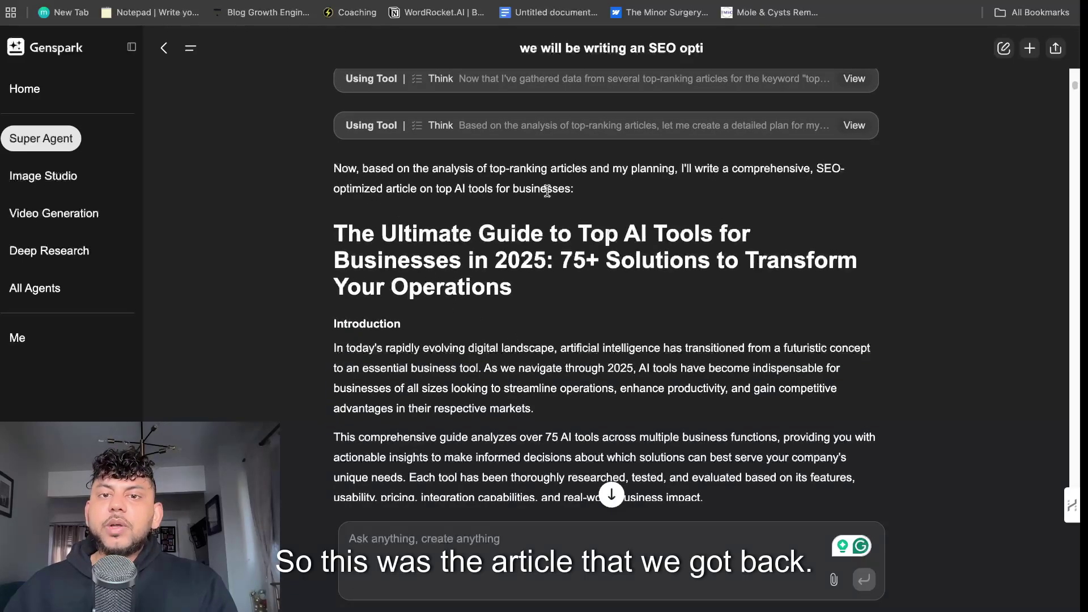
Open the agent's detailed article plan and highlight the article title in two parts.
{"action": "left_click", "coordinate": [859, 125]}
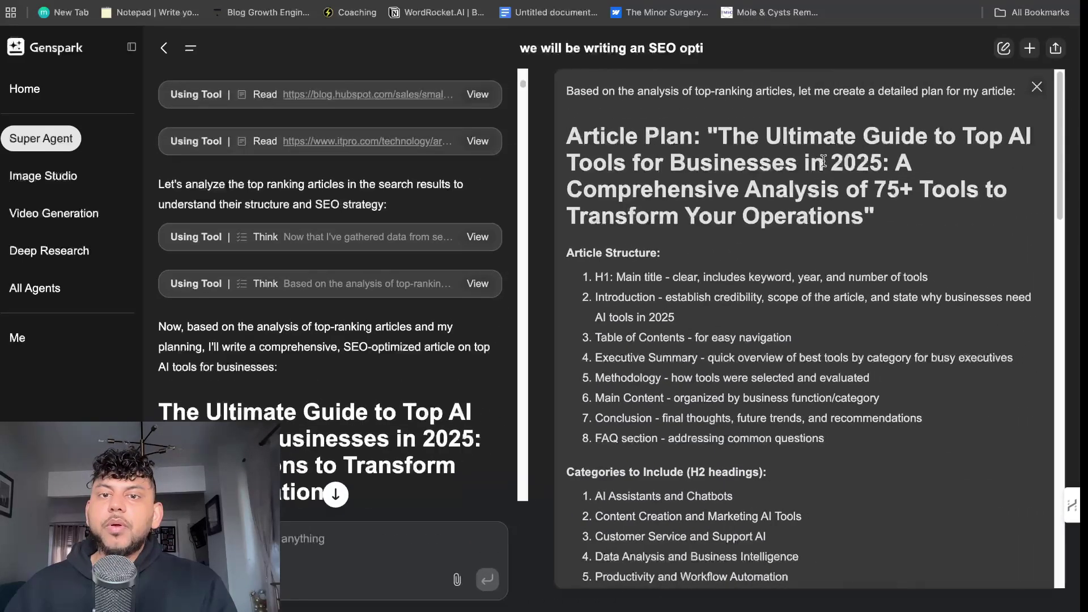
{"action": "scroll", "coordinate": [766, 275], "scroll_direction": "down", "scroll_amount": 15}
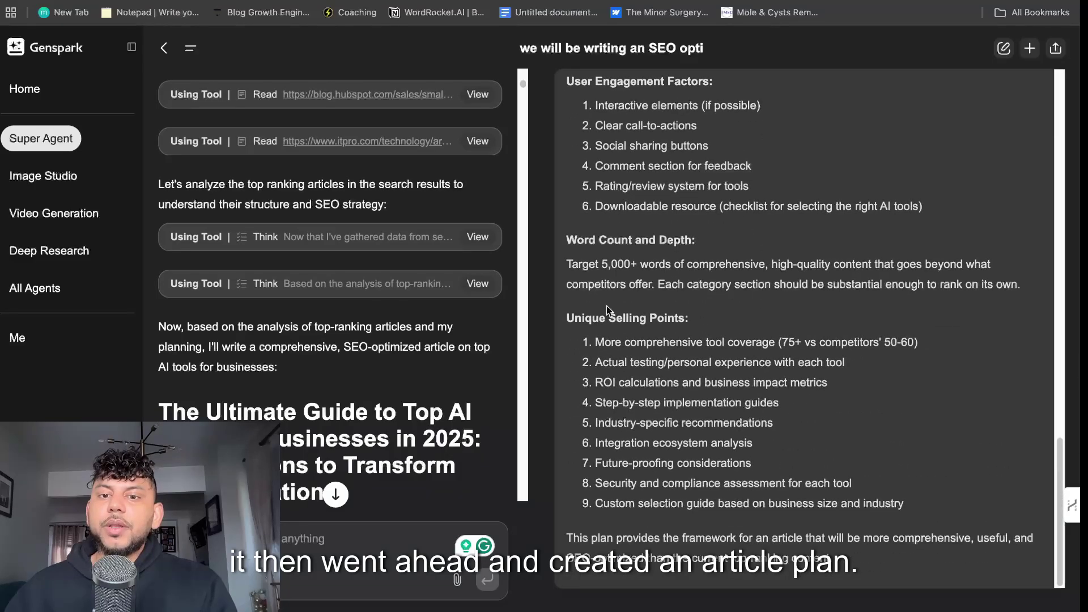
{"action": "scroll", "coordinate": [507, 331], "scroll_direction": "down", "scroll_amount": 8}
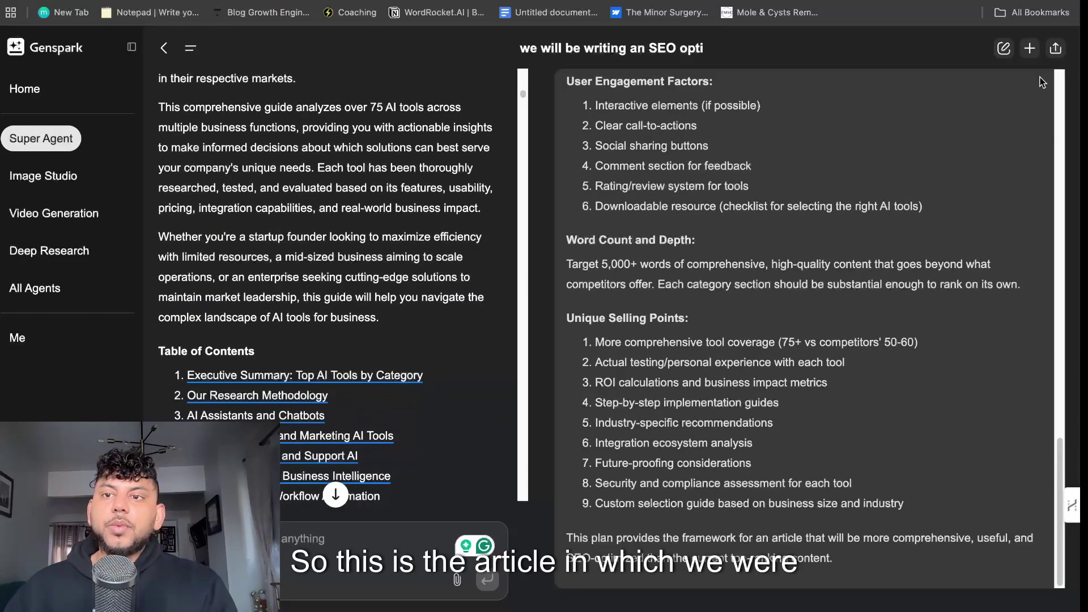
{"action": "scroll", "coordinate": [457, 365], "scroll_direction": "down", "scroll_amount": 3}
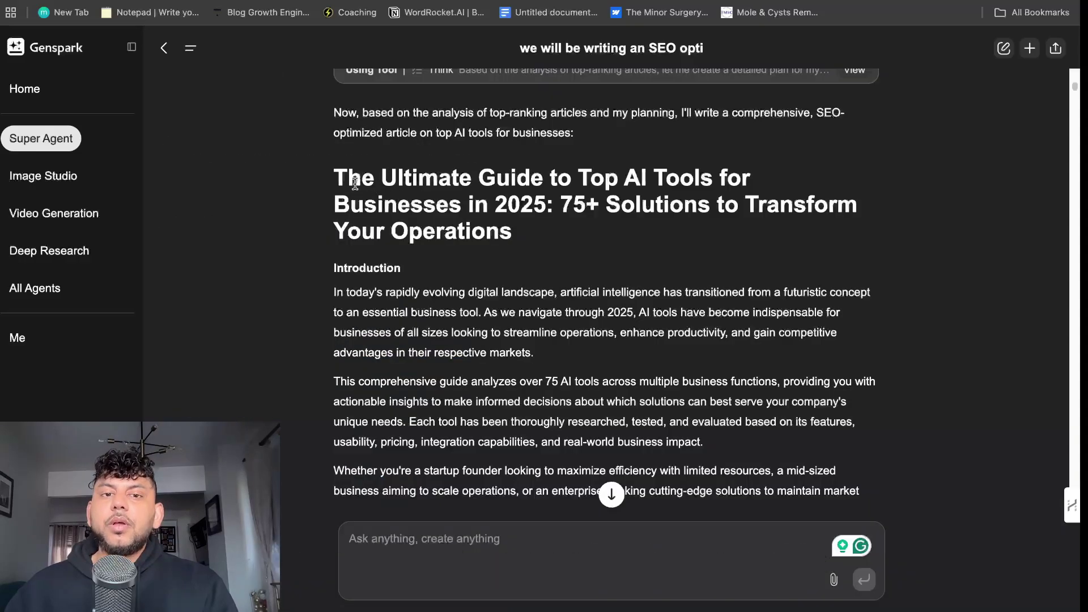
{"action": "left_click_drag", "start_coordinate": [347, 177], "coordinate": [561, 209]}
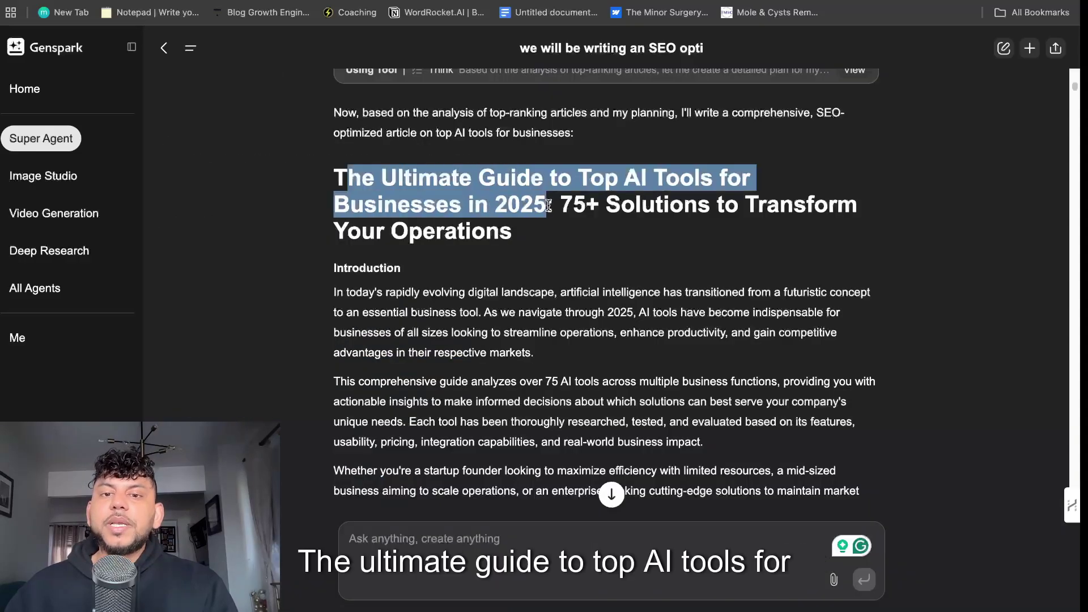
{"action": "left_click", "coordinate": [598, 229]}
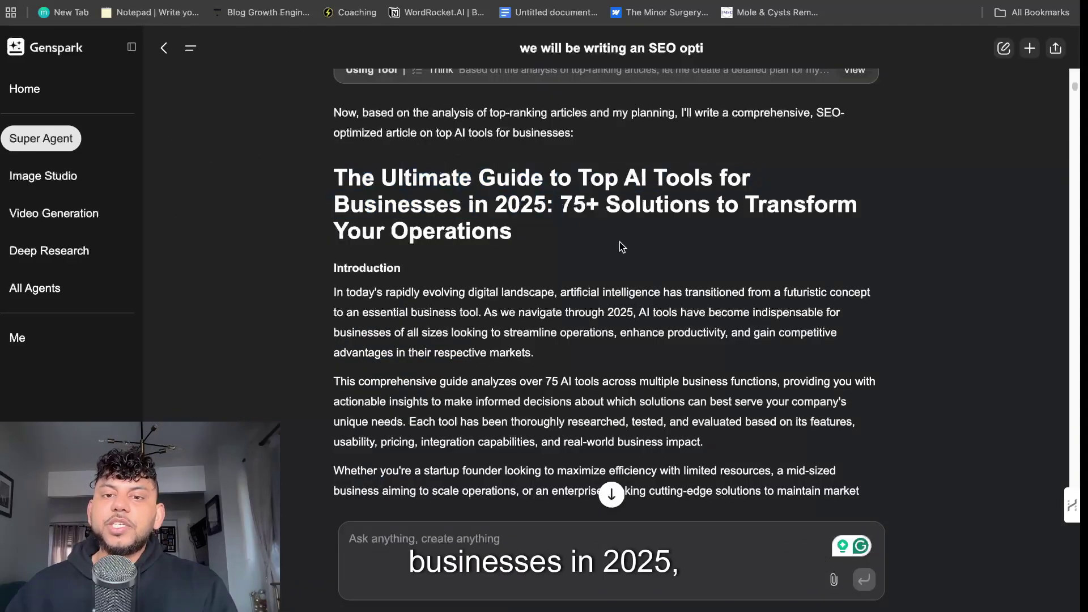
{"action": "left_click_drag", "start_coordinate": [570, 204], "coordinate": [659, 229]}
{"action": "left_click", "coordinate": [659, 229]}
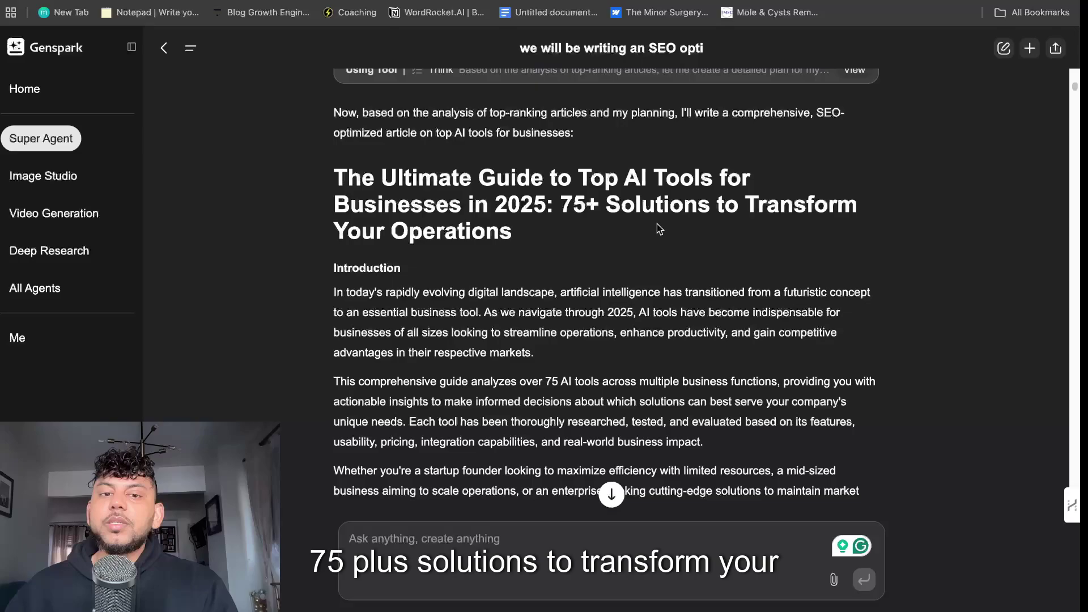
Scroll to the Table of Contents, from Executive Summary through Finance and Accounting AI.
{"action": "scroll", "coordinate": [460, 278], "scroll_direction": "down", "scroll_amount": 1}
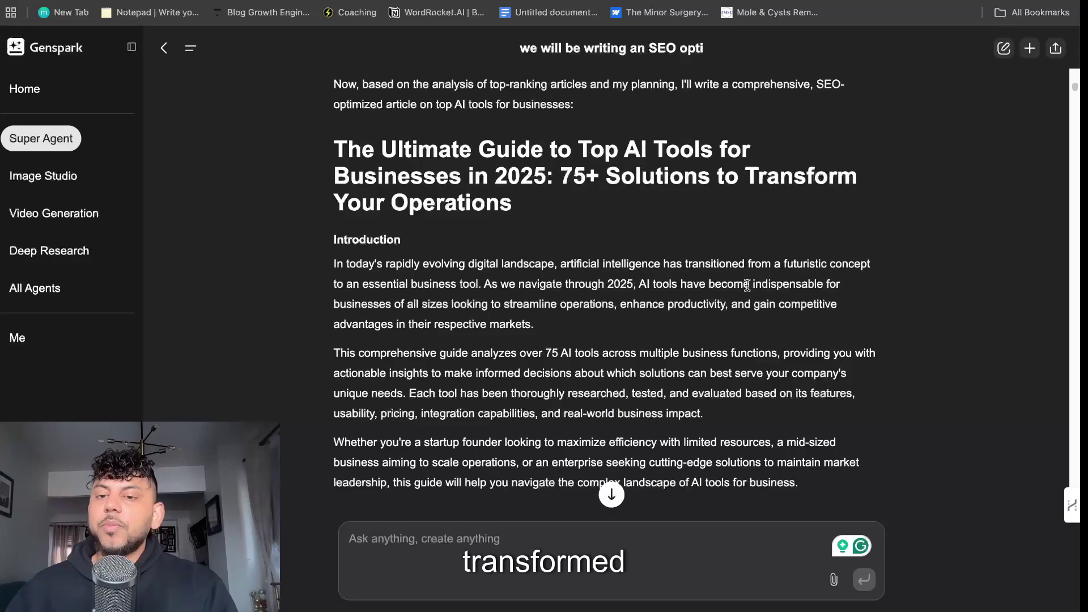
{"action": "scroll", "coordinate": [742, 285], "scroll_direction": "down", "scroll_amount": 4}
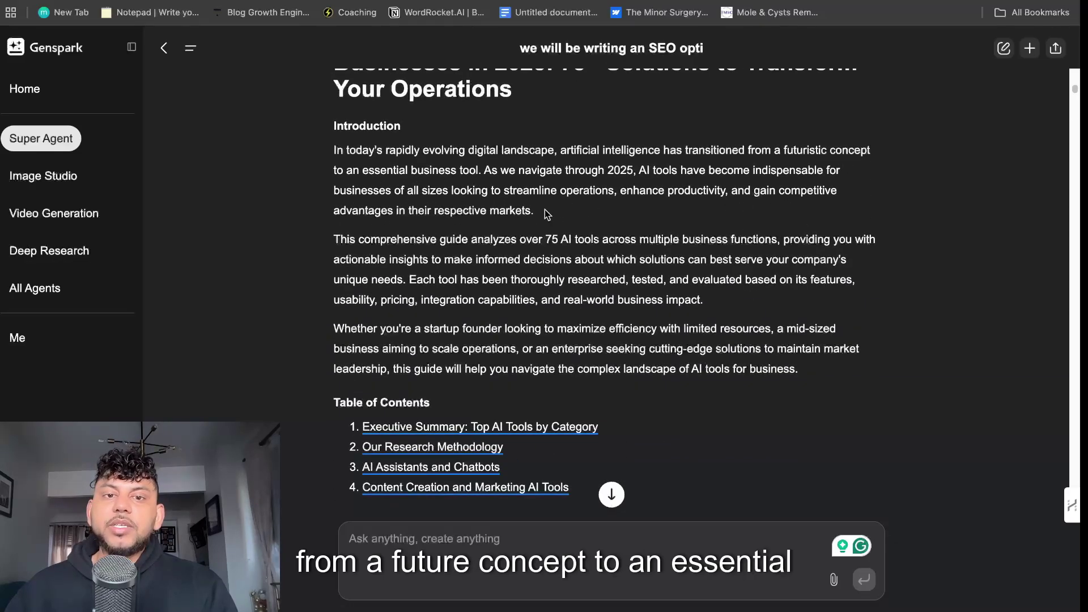
{"action": "scroll", "coordinate": [386, 223], "scroll_direction": "down", "scroll_amount": 6}
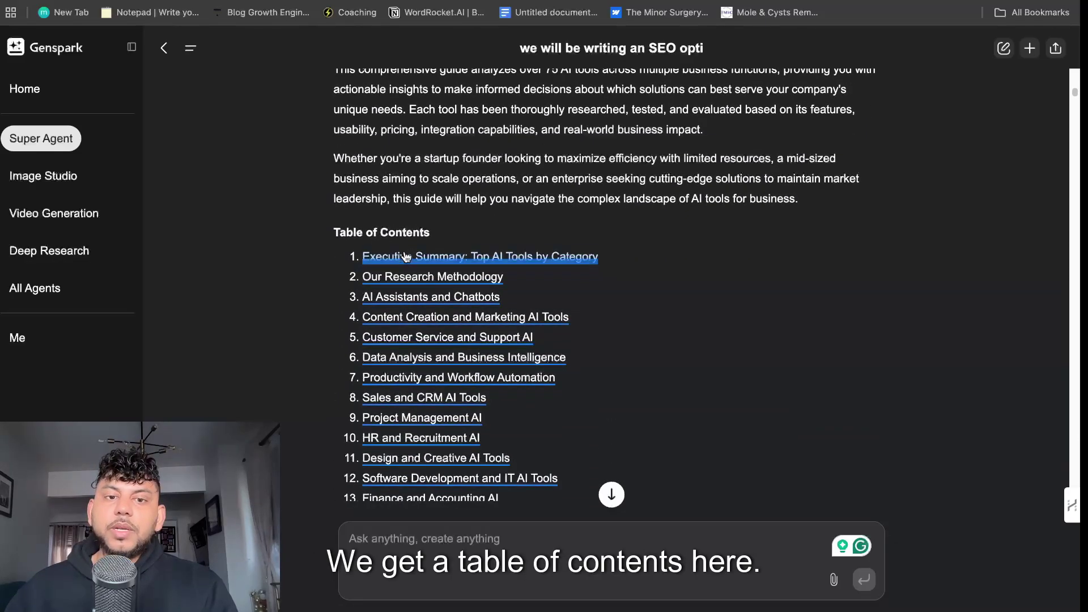
Jump to the Executive Summary section and highlight its heading and opening line.
{"action": "left_click", "coordinate": [405, 255]}
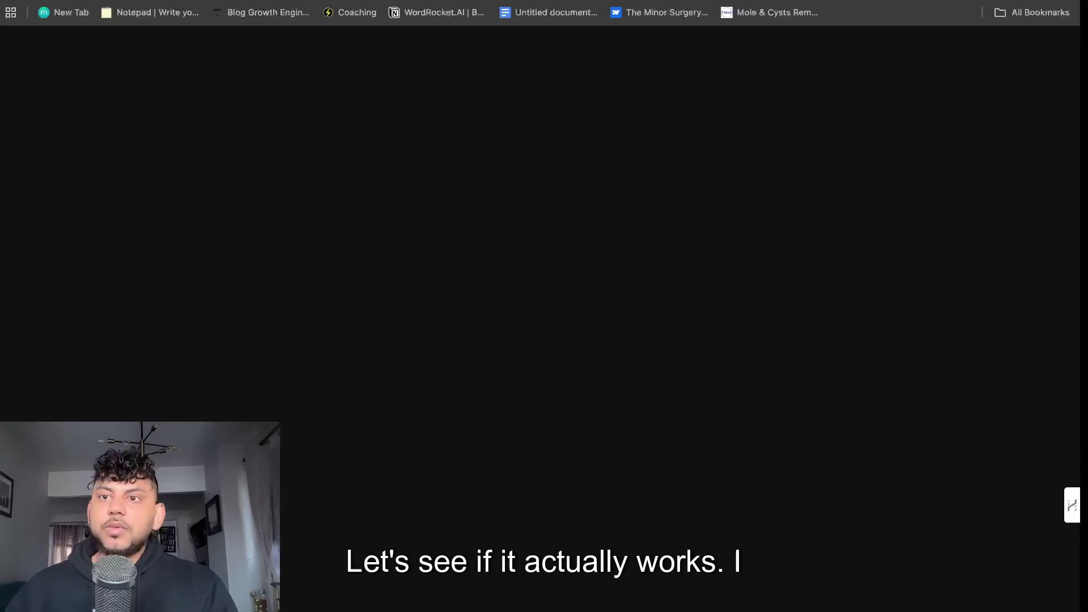
{"action": "scroll", "coordinate": [614, 307], "scroll_direction": "down", "scroll_amount": 6}
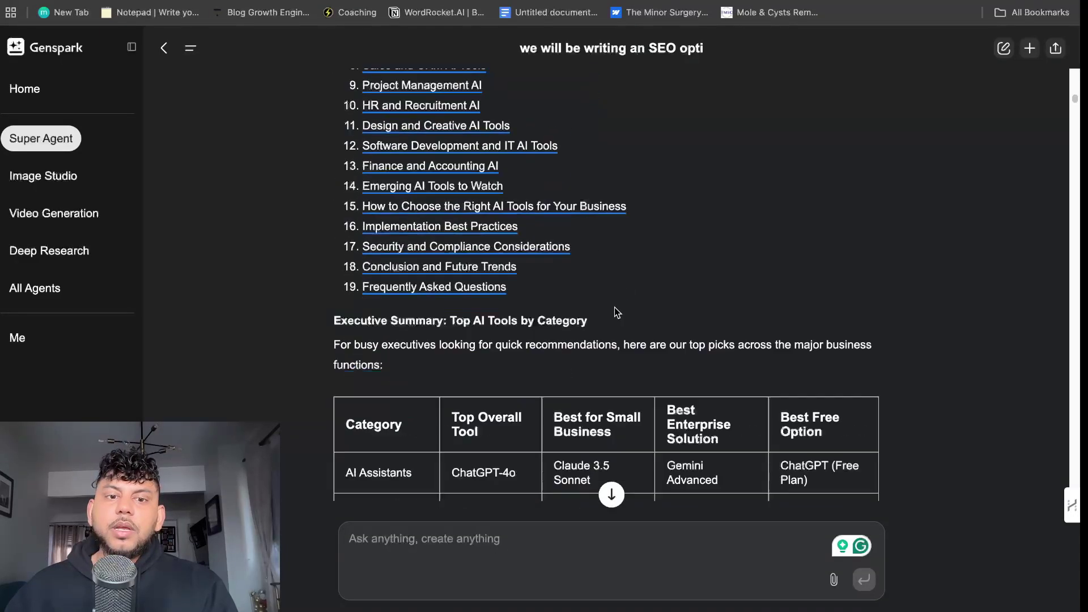
{"action": "scroll", "coordinate": [456, 219], "scroll_direction": "down", "scroll_amount": 4}
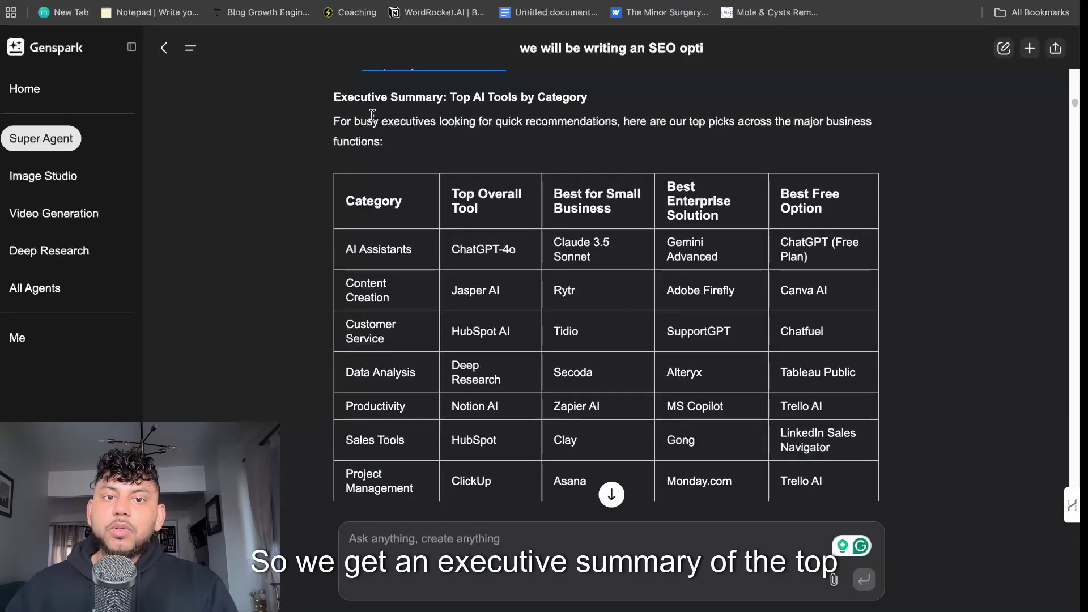
{"action": "left_click_drag", "start_coordinate": [334, 97], "coordinate": [460, 121]}
Scroll through the tool table and Research Methodology to the ChatGPT (OpenAI) section.
{"action": "scroll", "coordinate": [487, 235], "scroll_direction": "down", "scroll_amount": 3}
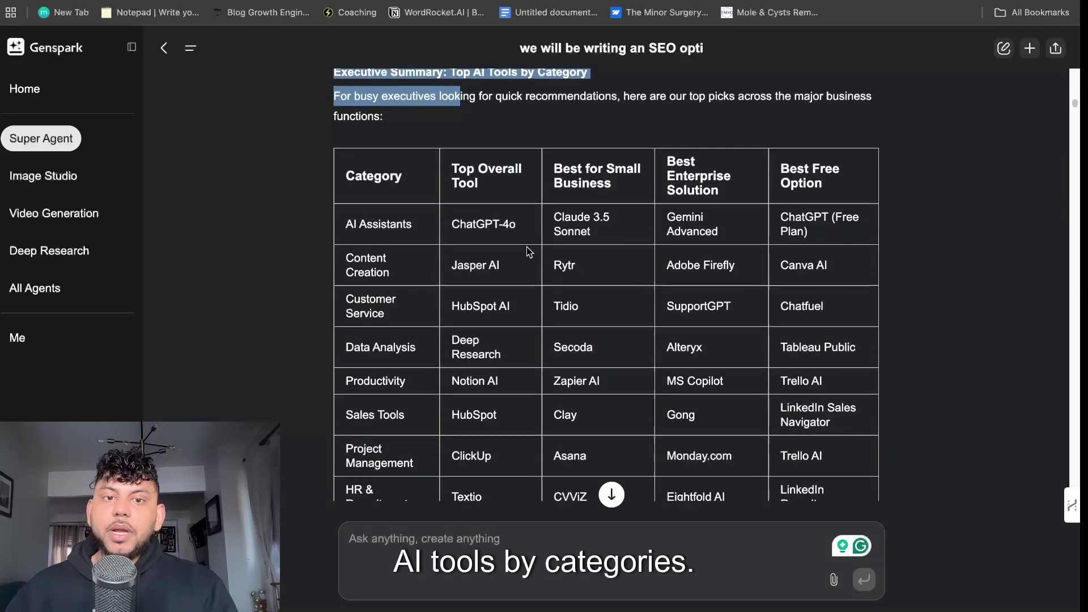
{"action": "scroll", "coordinate": [726, 346], "scroll_direction": "up", "scroll_amount": 2}
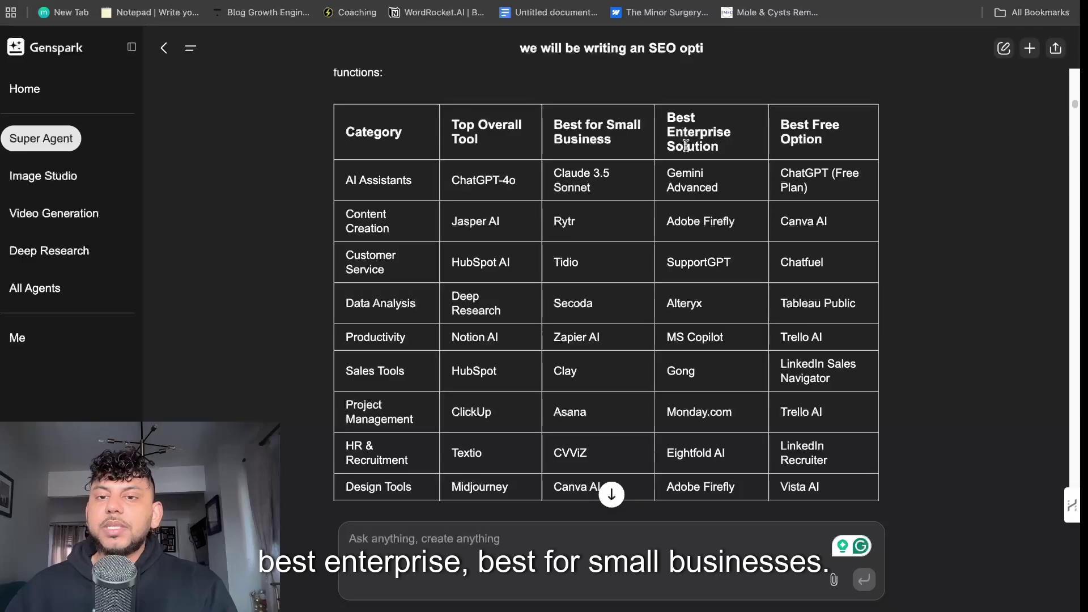
{"action": "scroll", "coordinate": [655, 237], "scroll_direction": "down", "scroll_amount": 10}
{"action": "scroll", "coordinate": [643, 280], "scroll_direction": "up", "scroll_amount": 5}
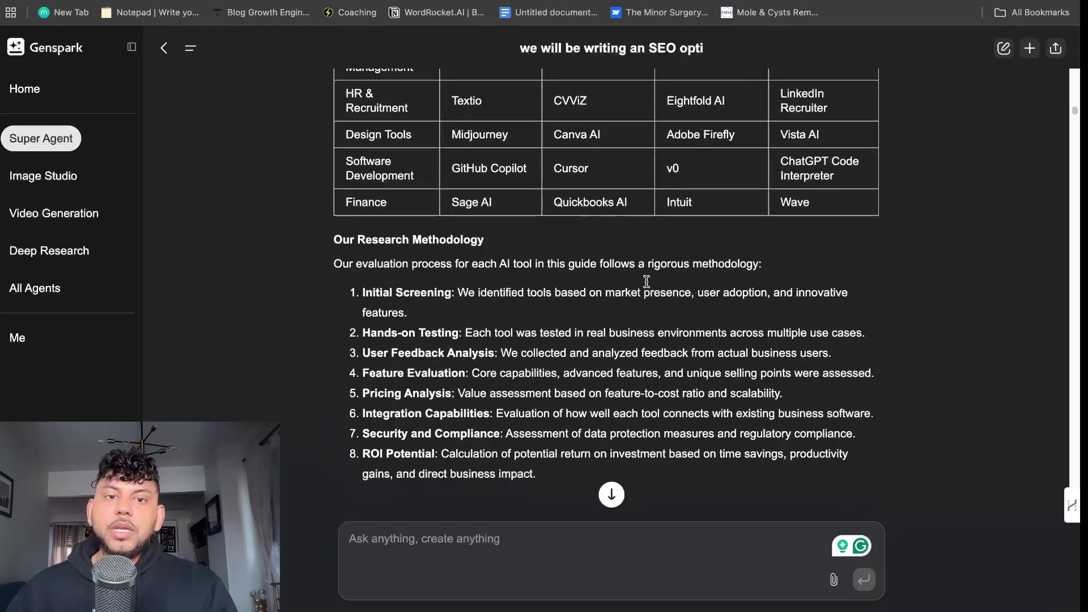
{"action": "scroll", "coordinate": [531, 234], "scroll_direction": "down", "scroll_amount": 2}
{"action": "scroll", "coordinate": [611, 283], "scroll_direction": "down", "scroll_amount": 6}
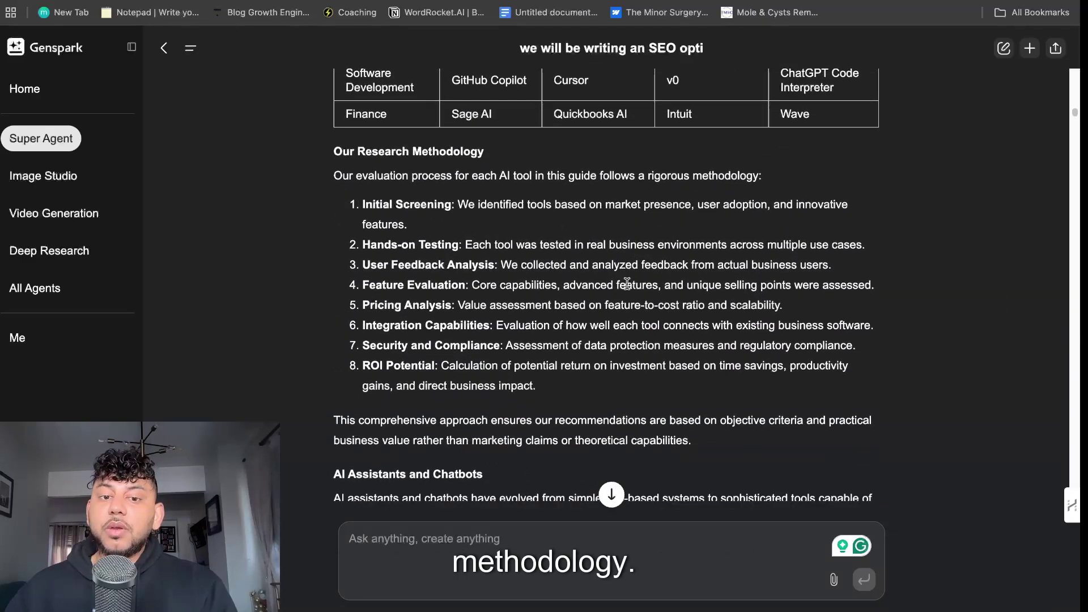
{"action": "scroll", "coordinate": [611, 283], "scroll_direction": "up", "scroll_amount": 6}
{"action": "scroll", "coordinate": [588, 283], "scroll_direction": "down", "scroll_amount": 5}
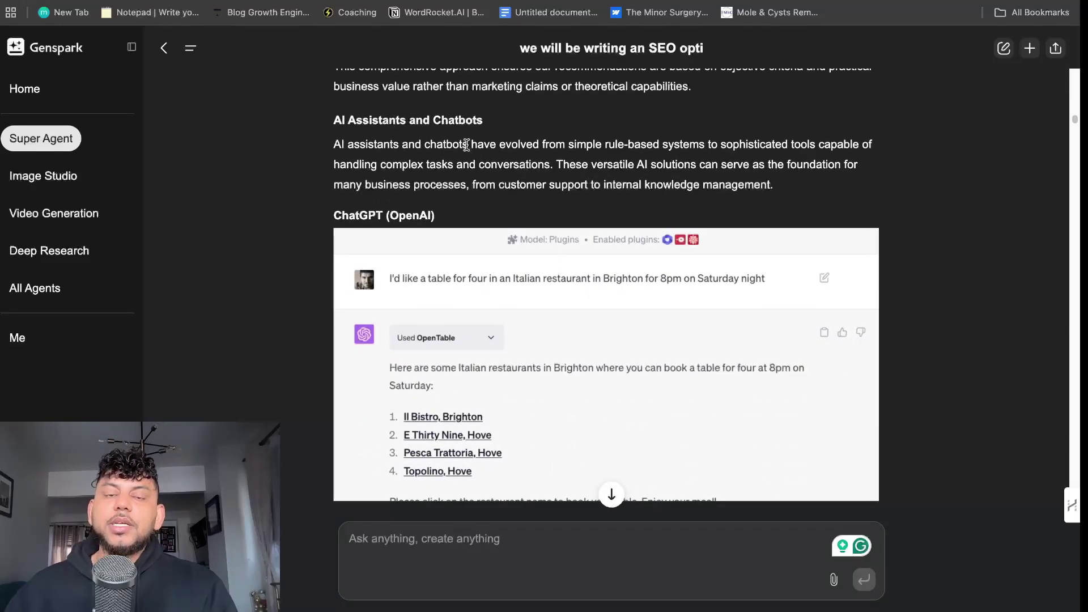
{"action": "scroll", "coordinate": [561, 238], "scroll_direction": "down", "scroll_amount": 4}
{"action": "scroll", "coordinate": [543, 244], "scroll_direction": "up", "scroll_amount": 5}
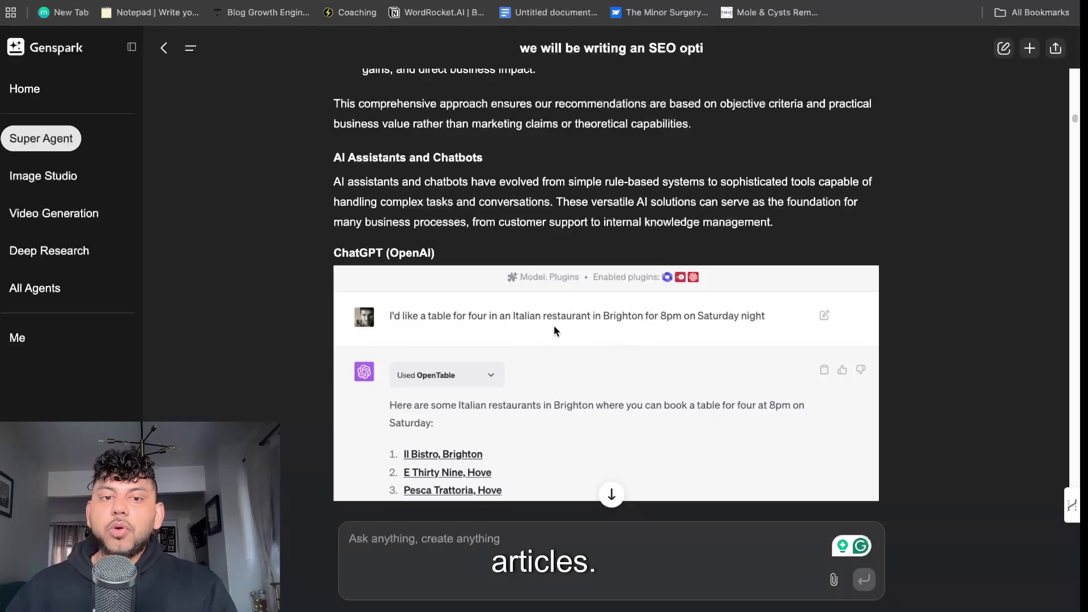
{"action": "scroll", "coordinate": [532, 306], "scroll_direction": "down", "scroll_amount": 1}
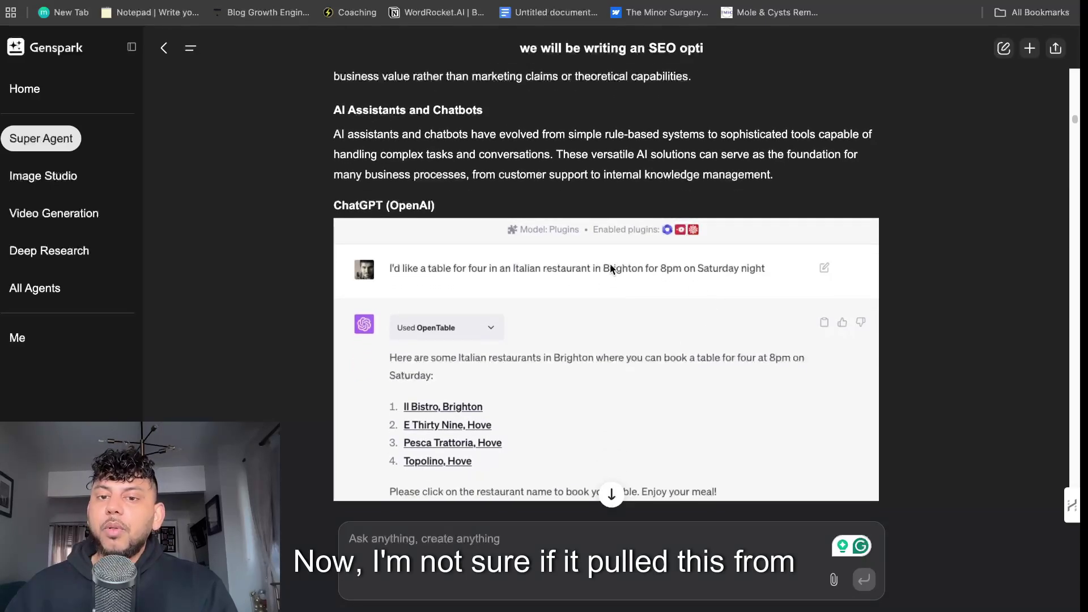
{"action": "scroll", "coordinate": [632, 270], "scroll_direction": "down", "scroll_amount": 1}
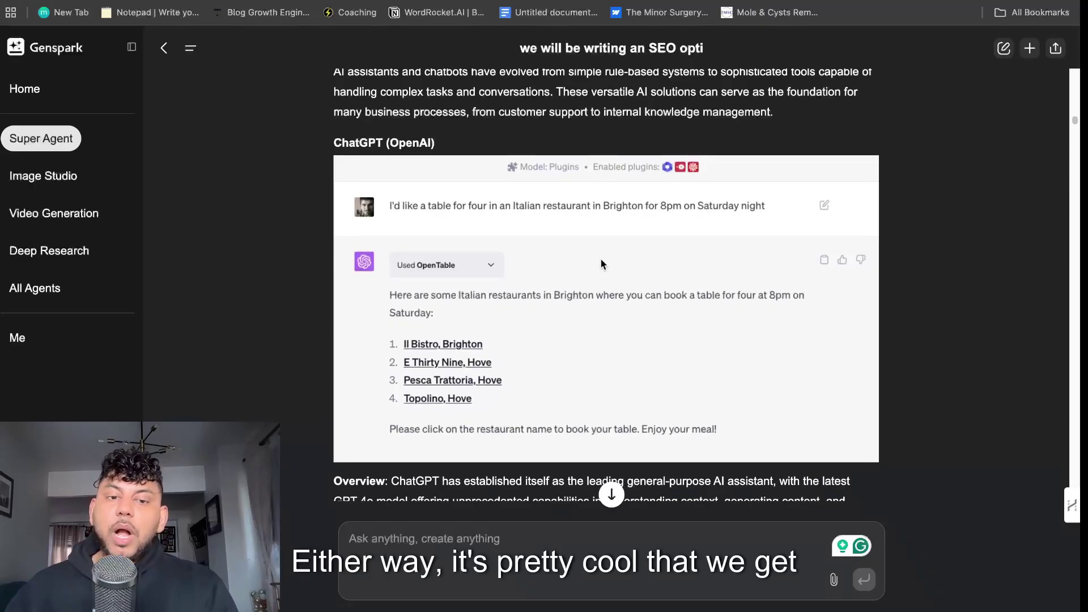
{"action": "scroll", "coordinate": [601, 262], "scroll_direction": "down", "scroll_amount": 2}
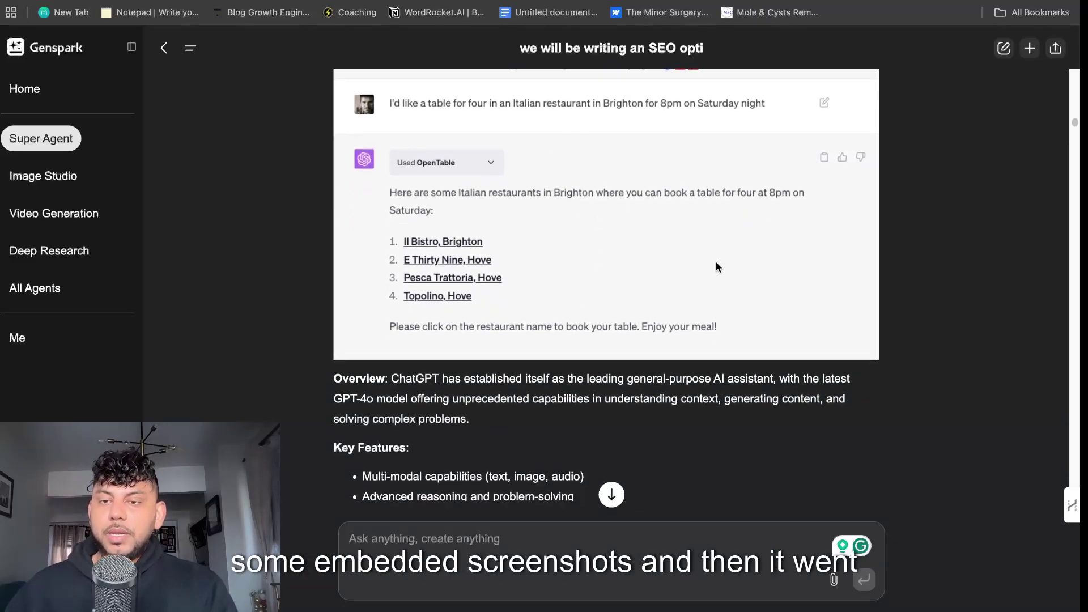
{"action": "scroll", "coordinate": [680, 246], "scroll_direction": "down", "scroll_amount": 2}
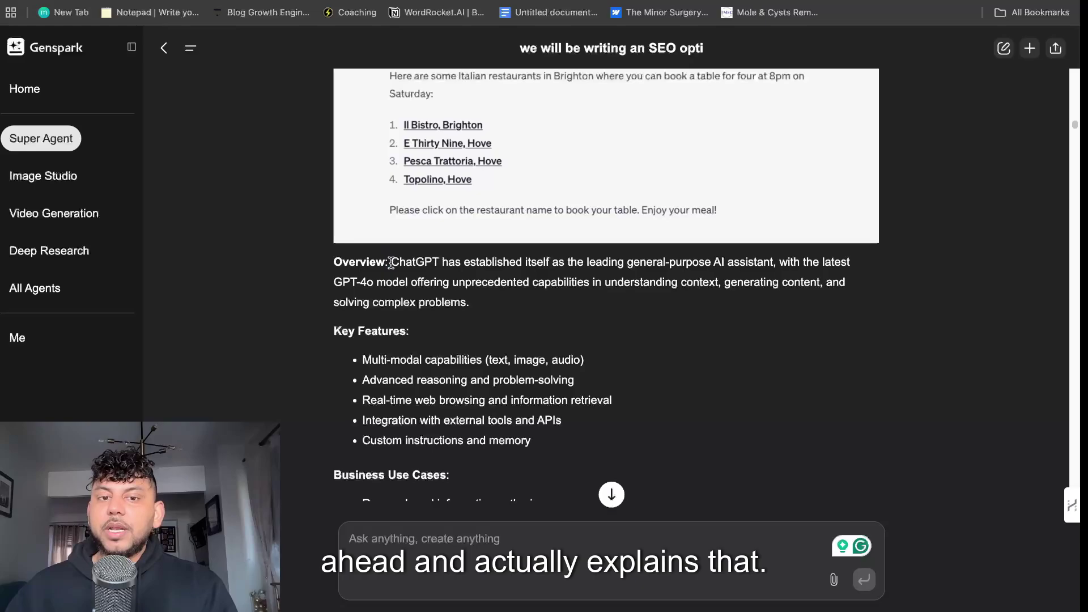
{"action": "left_click_drag", "start_coordinate": [333, 262], "coordinate": [515, 298]}
{"action": "scroll", "coordinate": [649, 317], "scroll_direction": "up", "scroll_amount": 7}
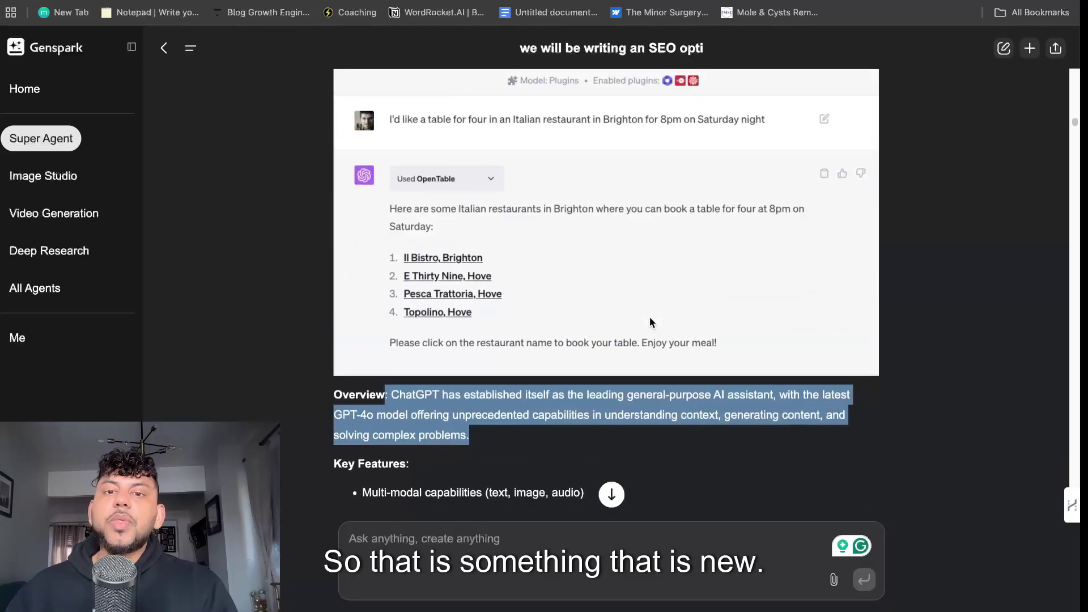
{"action": "scroll", "coordinate": [649, 320], "scroll_direction": "up", "scroll_amount": 3}
{"action": "scroll", "coordinate": [494, 315], "scroll_direction": "down", "scroll_amount": 5}
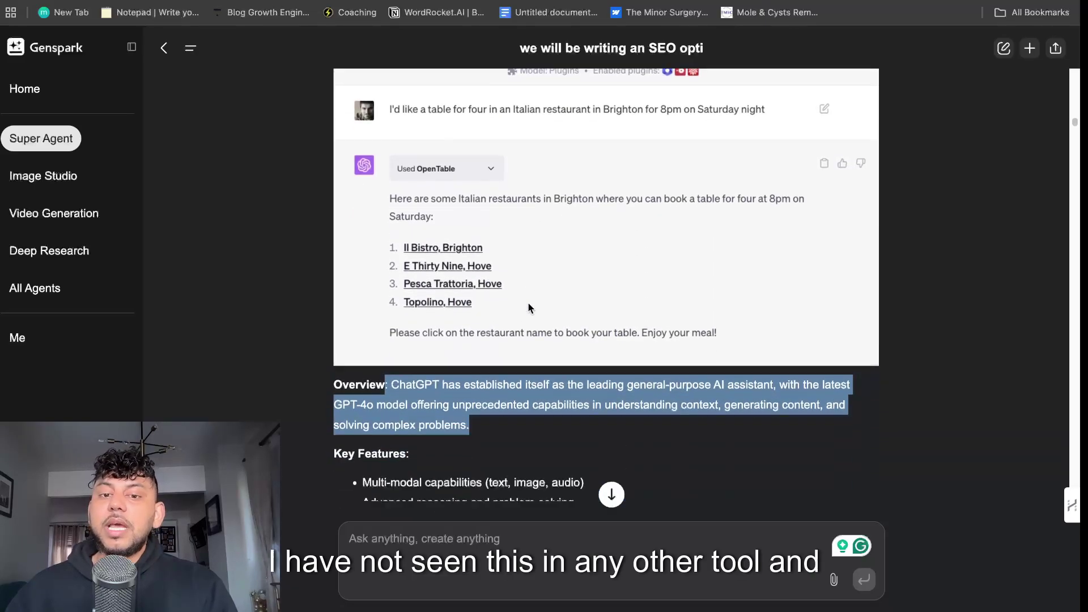
{"action": "scroll", "coordinate": [596, 337], "scroll_direction": "down", "scroll_amount": 20}
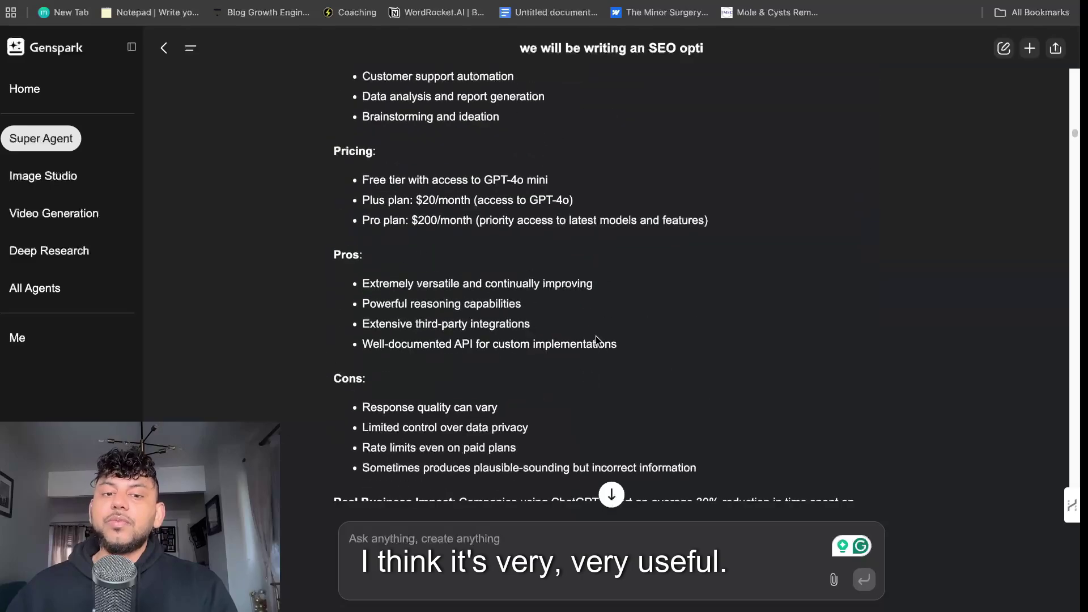
{"action": "scroll", "coordinate": [549, 356], "scroll_direction": "down", "scroll_amount": 8}
{"action": "scroll", "coordinate": [571, 357], "scroll_direction": "down", "scroll_amount": 5}
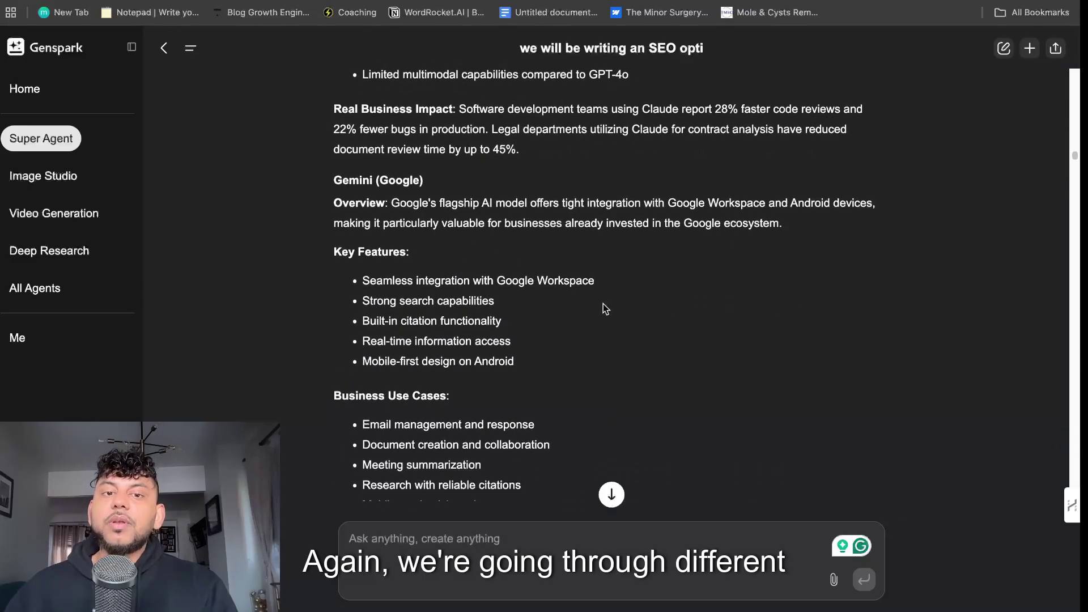
{"action": "scroll", "coordinate": [549, 300], "scroll_direction": "down", "scroll_amount": 8}
{"action": "scroll", "coordinate": [549, 301], "scroll_direction": "down", "scroll_amount": 14}
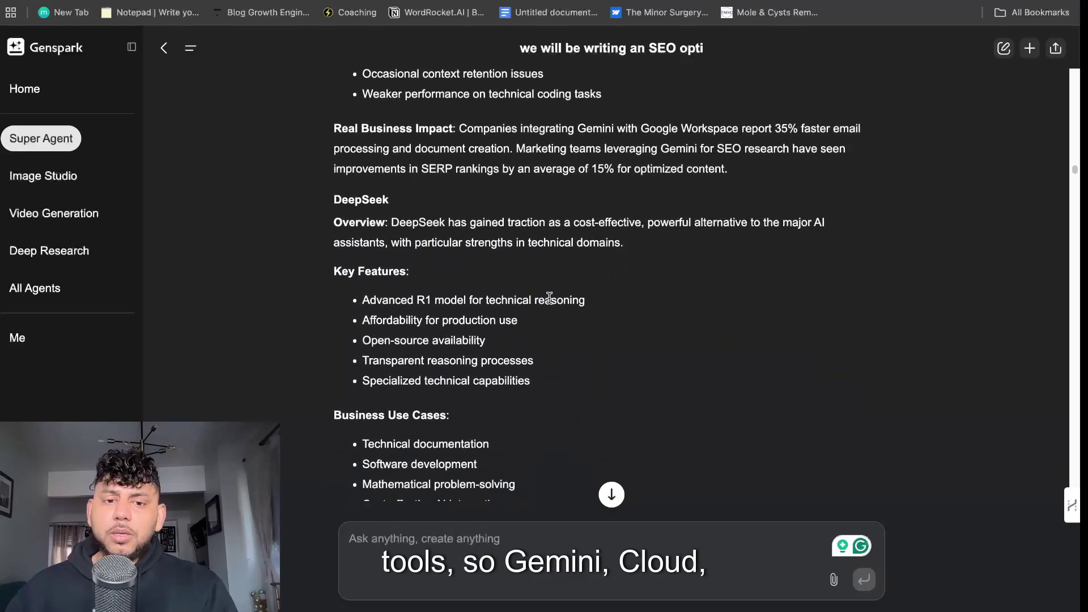
{"action": "scroll", "coordinate": [578, 334], "scroll_direction": "down", "scroll_amount": 15}
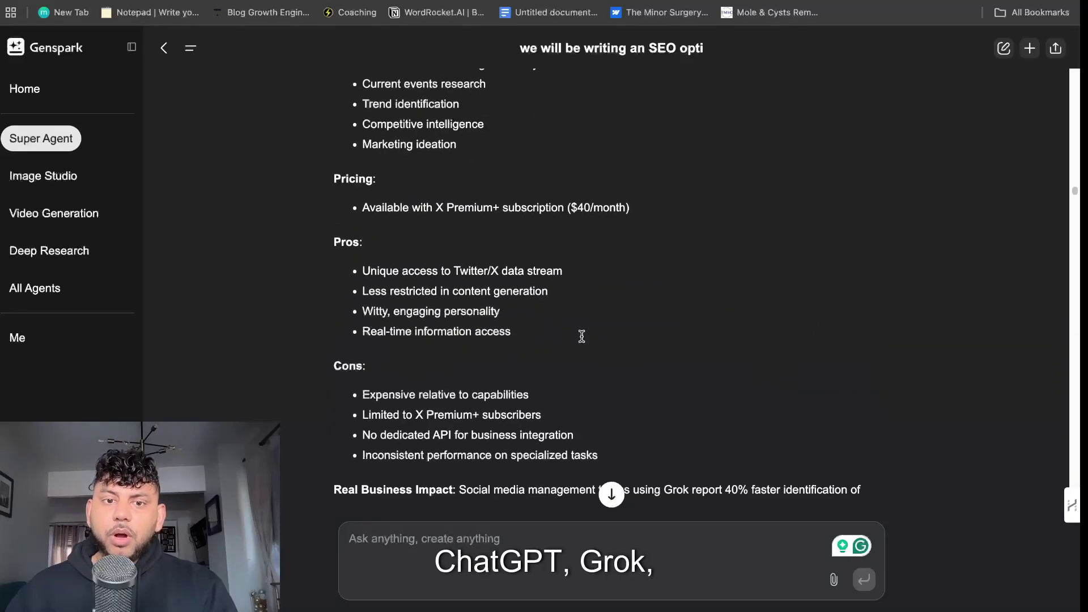
{"action": "scroll", "coordinate": [485, 255], "scroll_direction": "up", "scroll_amount": 2}
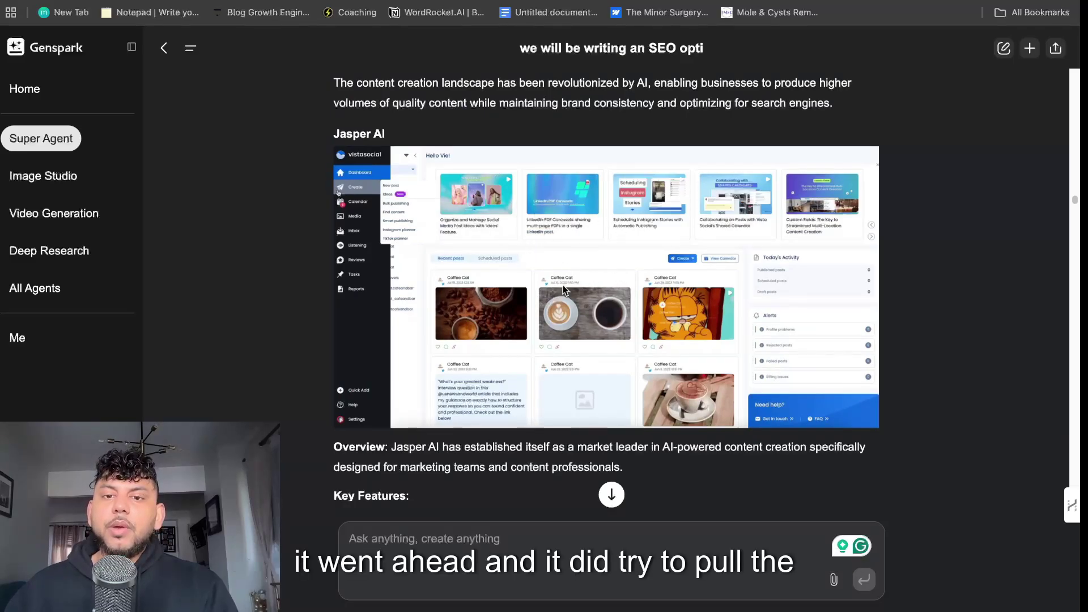
{"action": "scroll", "coordinate": [643, 325], "scroll_direction": "down", "scroll_amount": 15}
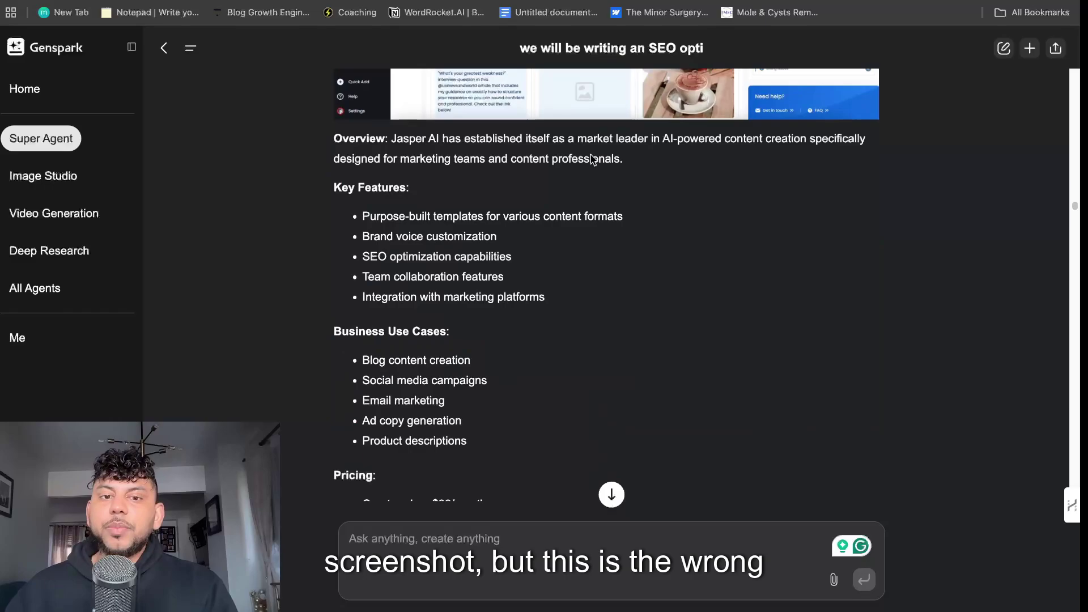
{"action": "scroll", "coordinate": [644, 324], "scroll_direction": "down", "scroll_amount": 20}
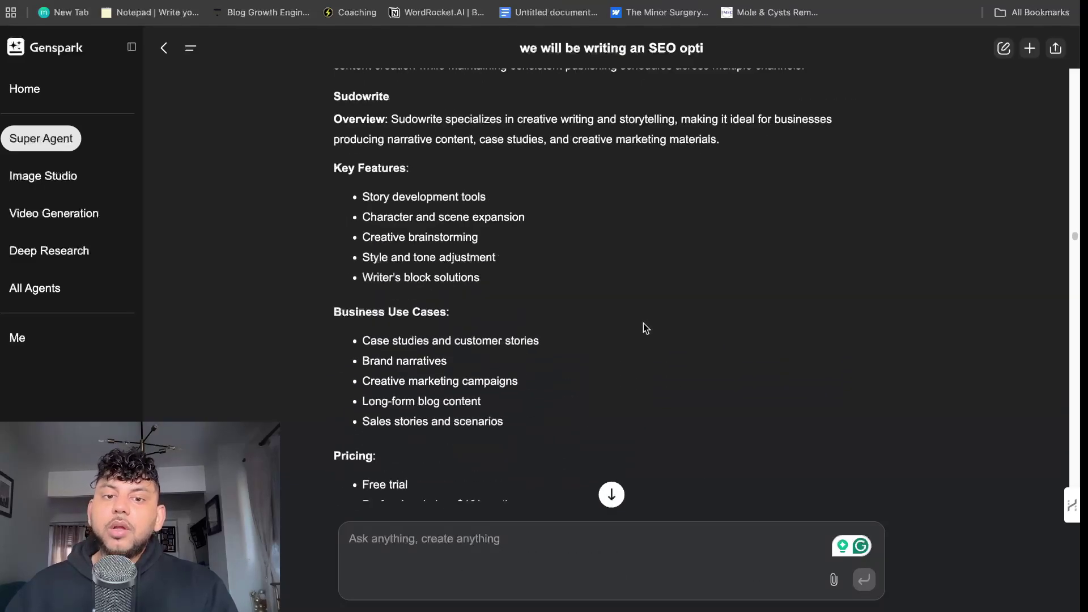
{"action": "scroll", "coordinate": [643, 321], "scroll_direction": "down", "scroll_amount": 12}
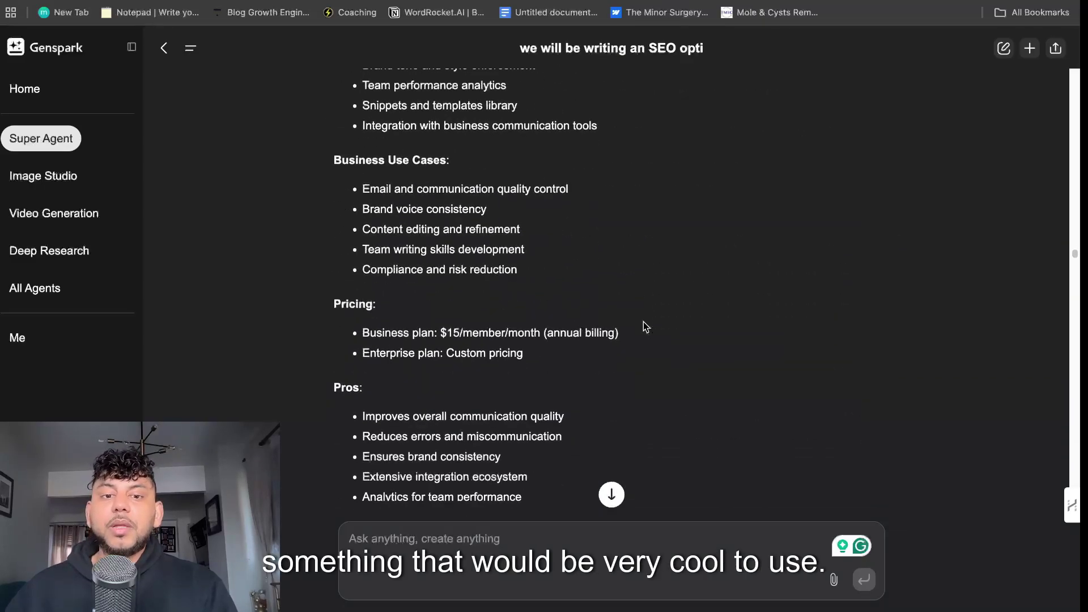
{"action": "scroll", "coordinate": [643, 321], "scroll_direction": "down", "scroll_amount": 20}
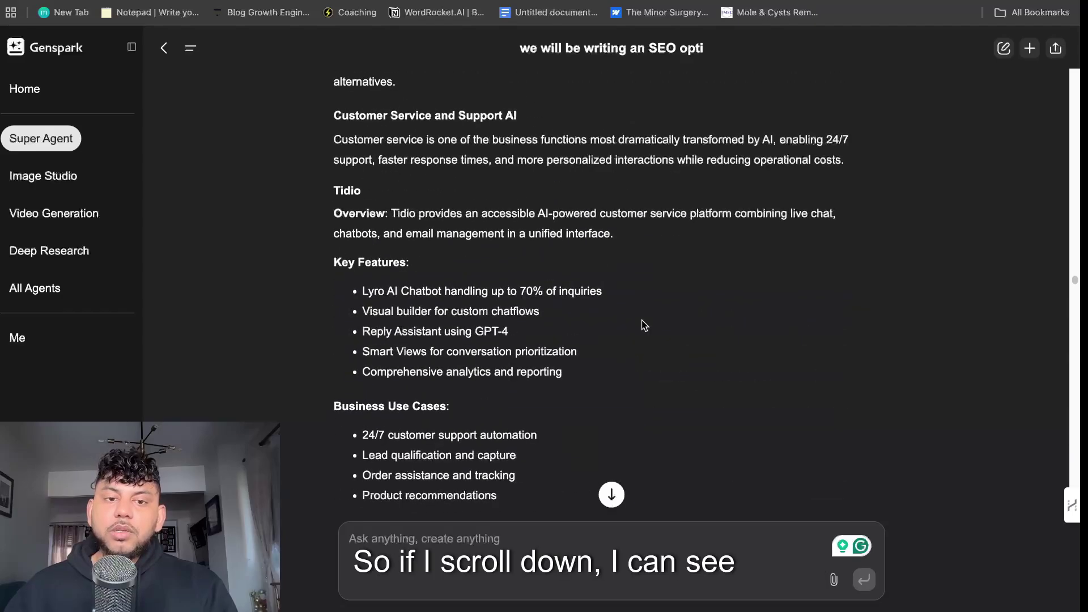
{"action": "scroll", "coordinate": [644, 324], "scroll_direction": "down", "scroll_amount": 15}
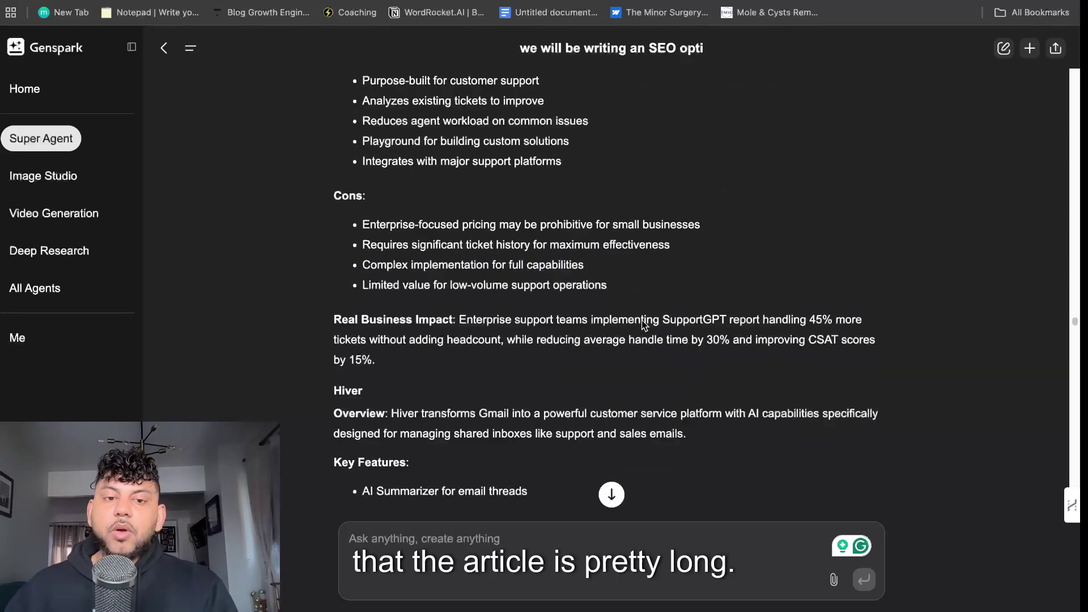
{"action": "scroll", "coordinate": [642, 321], "scroll_direction": "down", "scroll_amount": 20}
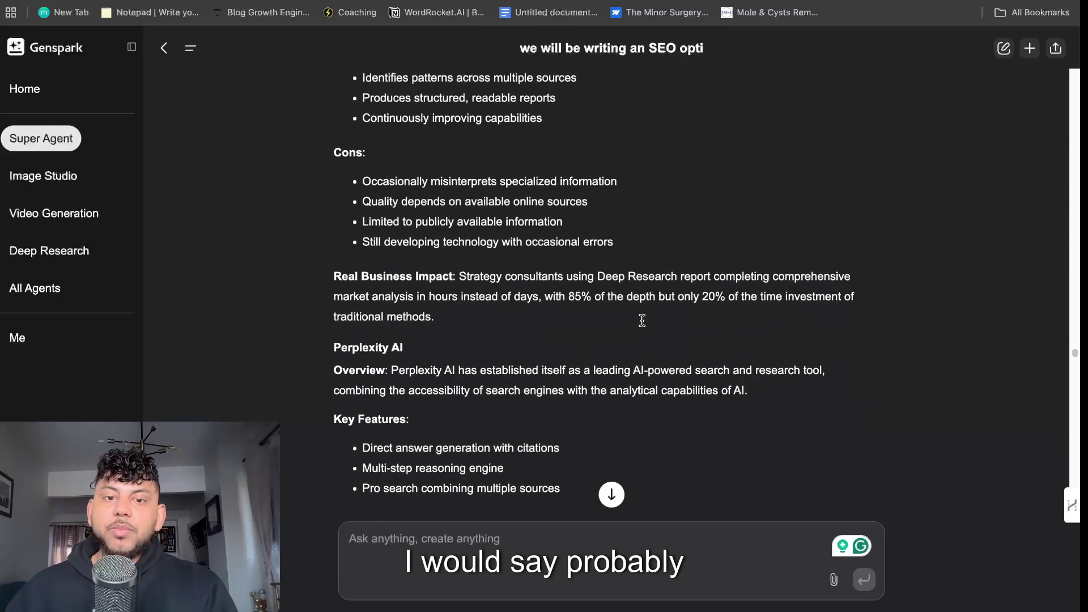
{"action": "scroll", "coordinate": [642, 320], "scroll_direction": "down", "scroll_amount": 20}
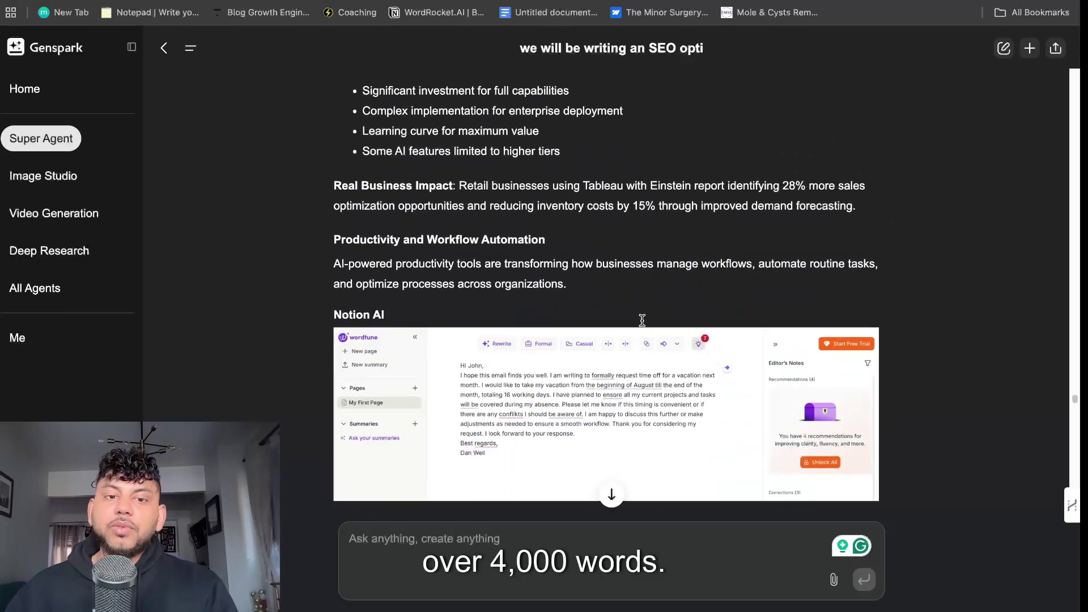
{"action": "scroll", "coordinate": [646, 289], "scroll_direction": "down", "scroll_amount": 8}
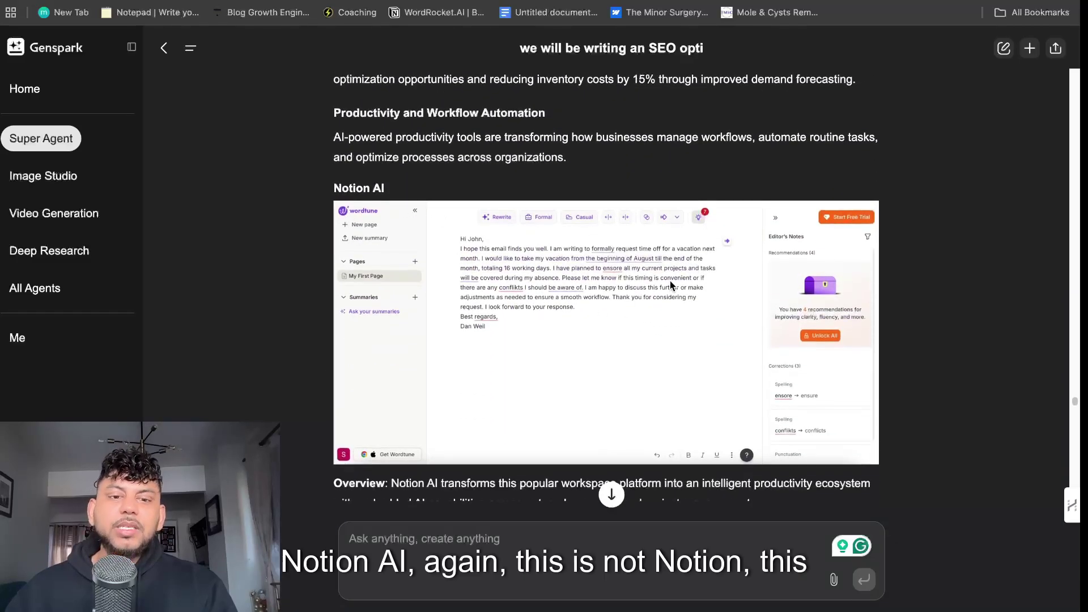
{"action": "scroll", "coordinate": [635, 288], "scroll_direction": "down", "scroll_amount": 20}
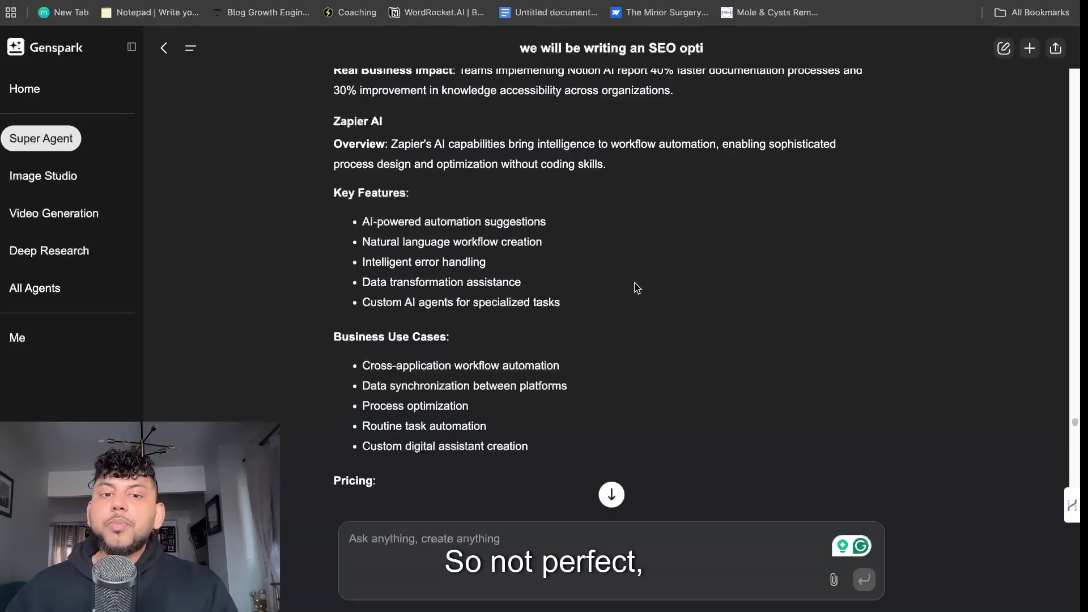
{"action": "scroll", "coordinate": [635, 286], "scroll_direction": "down", "scroll_amount": 20}
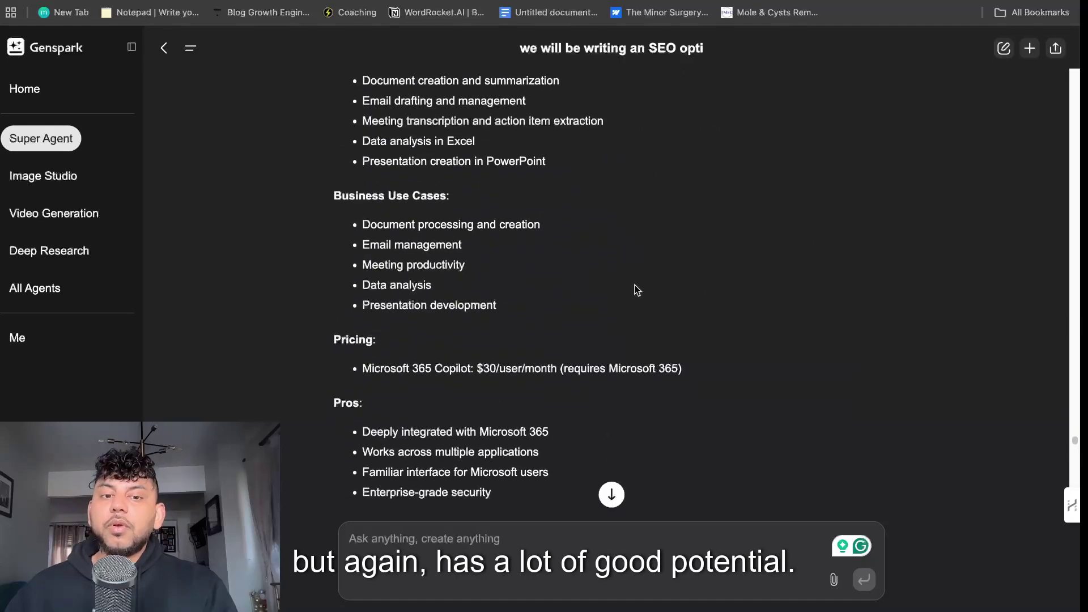
{"action": "scroll", "coordinate": [634, 287], "scroll_direction": "down", "scroll_amount": 20}
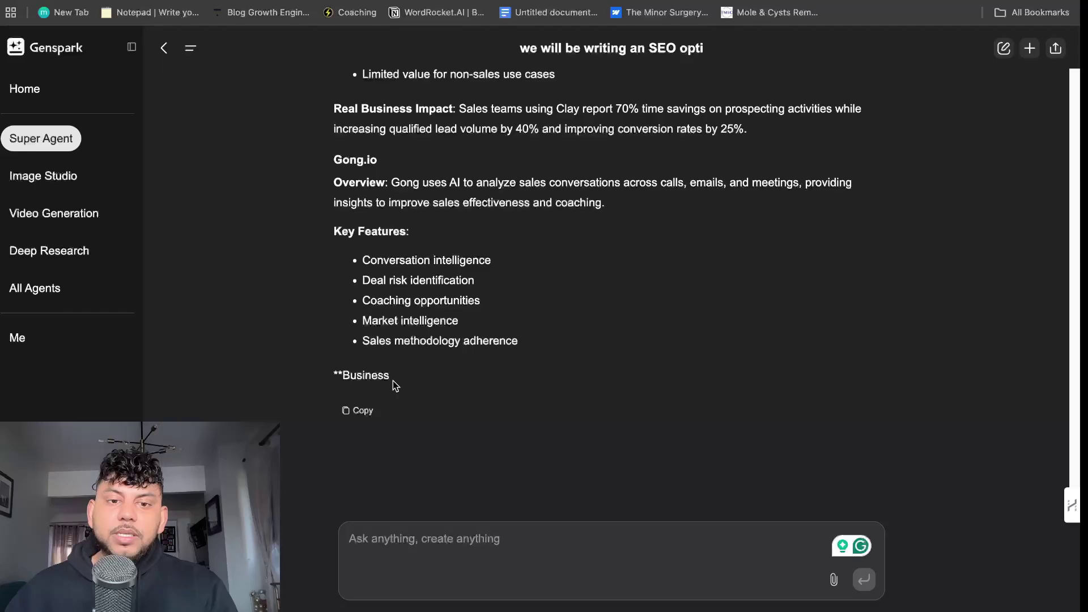
{"action": "scroll", "coordinate": [396, 330], "scroll_direction": "up", "scroll_amount": 20}
{"action": "left_click_drag", "start_coordinate": [423, 385], "coordinate": [425, 271]}
{"action": "scroll", "coordinate": [392, 275], "scroll_direction": "up", "scroll_amount": 10}
{"action": "scroll", "coordinate": [432, 271], "scroll_direction": "down", "scroll_amount": 10}
{"action": "scroll", "coordinate": [431, 271], "scroll_direction": "up", "scroll_amount": 15}
{"action": "scroll", "coordinate": [430, 271], "scroll_direction": "down", "scroll_amount": 15}
{"action": "scroll", "coordinate": [428, 270], "scroll_direction": "up", "scroll_amount": 20}
{"action": "scroll", "coordinate": [425, 271], "scroll_direction": "up", "scroll_amount": 5}
Send 'continue writing' to the assistant.
{"action": "left_click", "coordinate": [413, 529]}
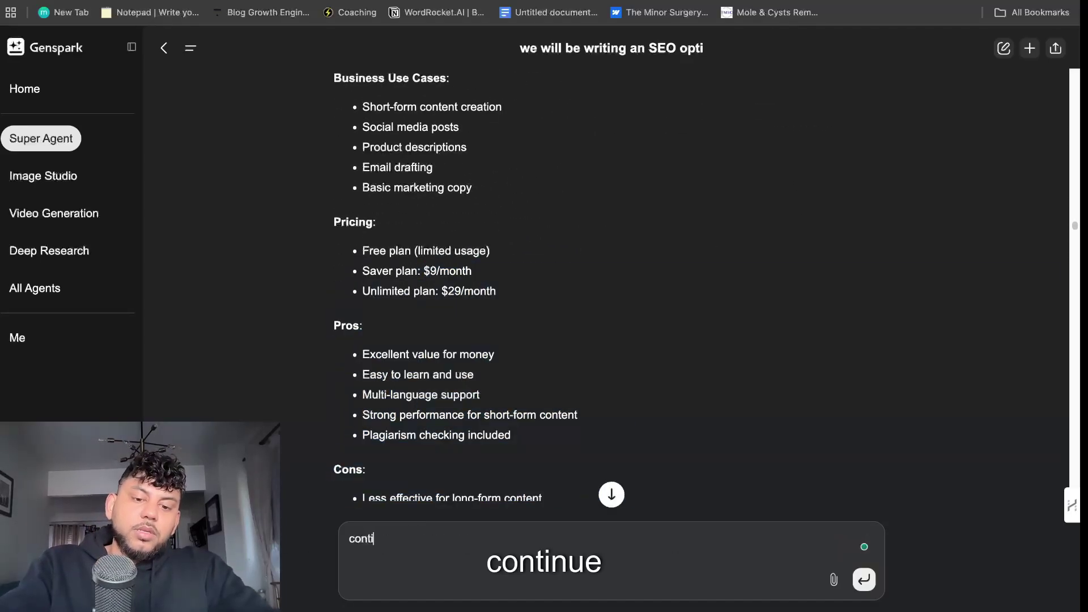
{"action": "type", "text": "continue writing"}
{"action": "key", "text": "Return"}
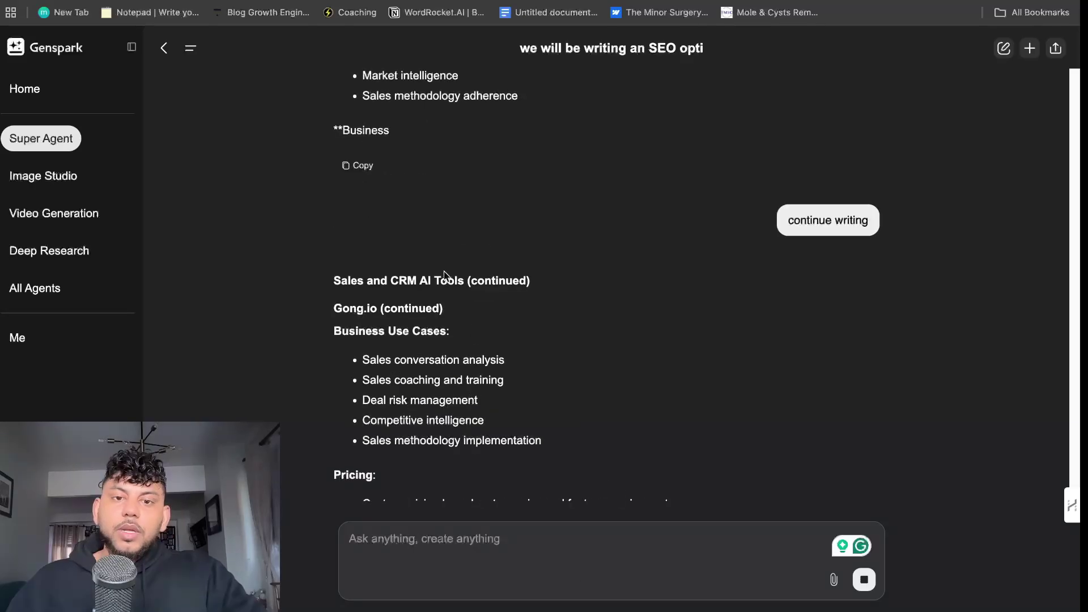
Scroll through the new reply resuming the Gong.io section.
{"action": "scroll", "coordinate": [555, 391], "scroll_direction": "up", "scroll_amount": 4}
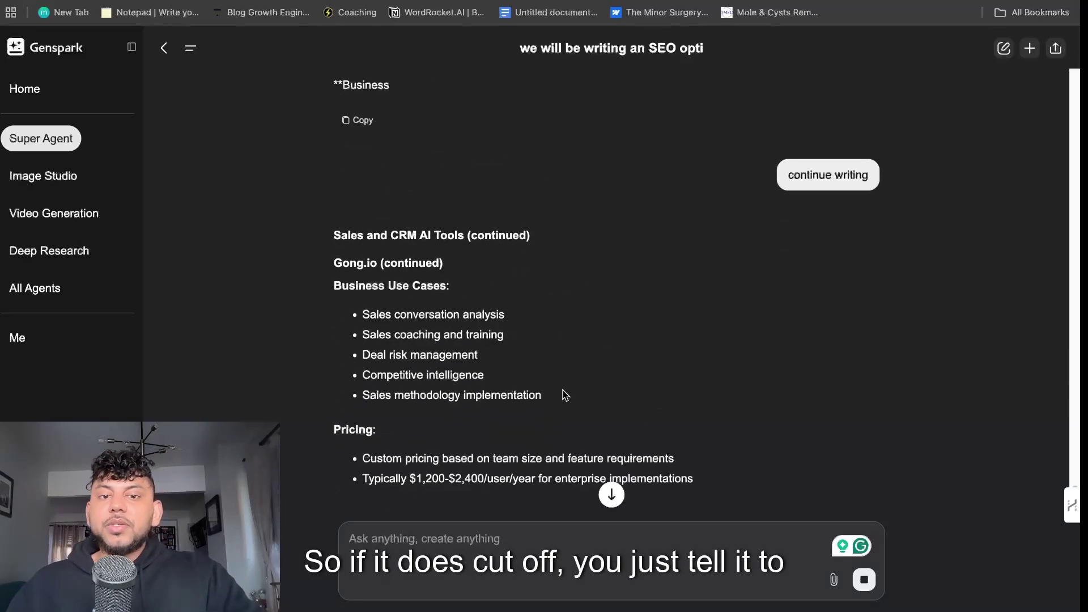
{"action": "scroll", "coordinate": [595, 392], "scroll_direction": "down", "scroll_amount": 10}
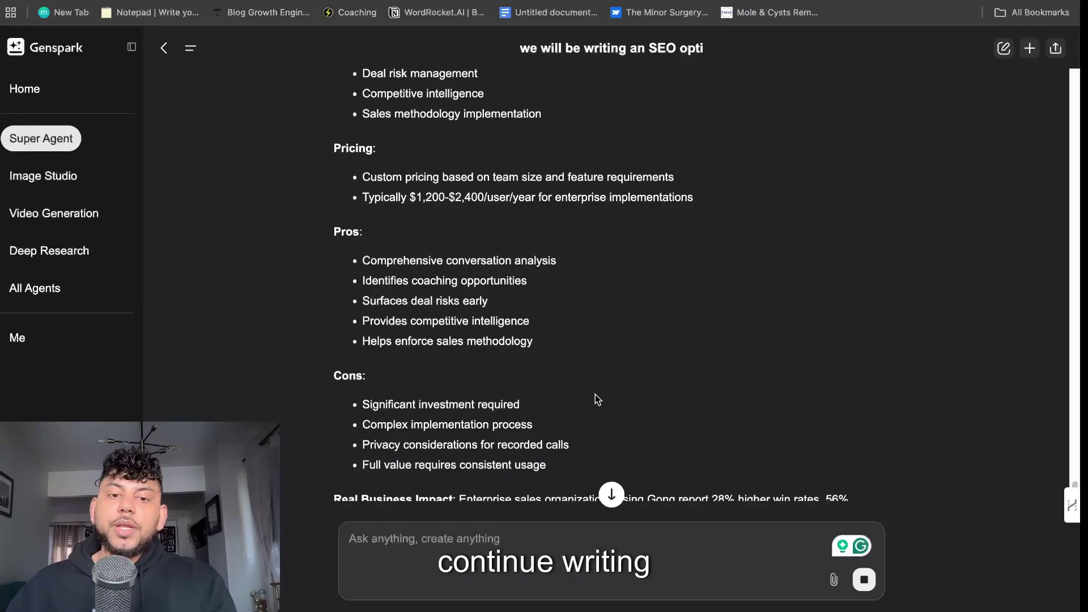
{"action": "scroll", "coordinate": [595, 392], "scroll_direction": "up", "scroll_amount": 15}
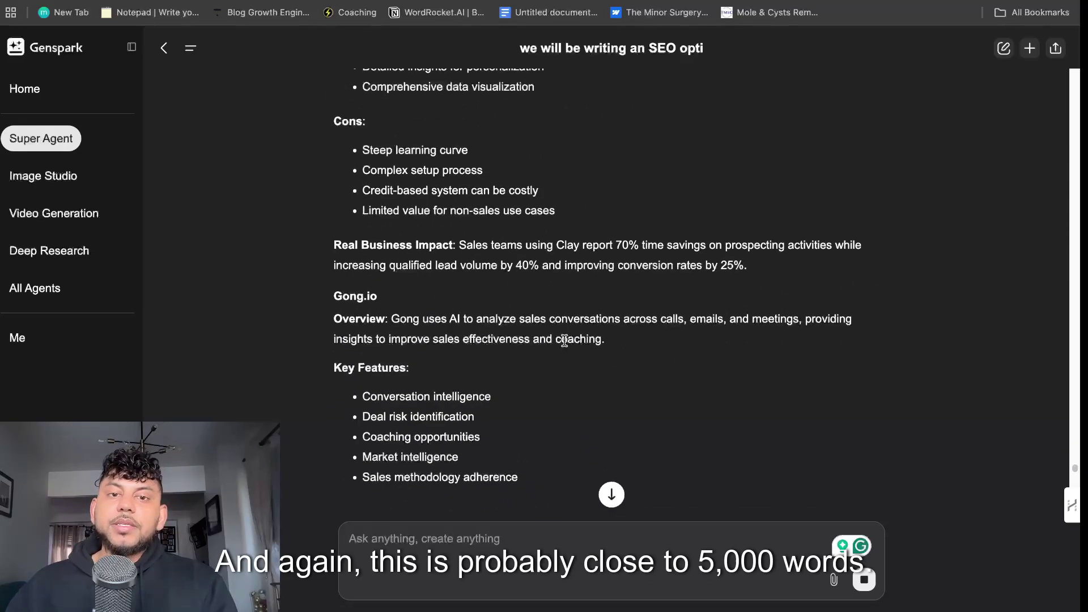
{"action": "scroll", "coordinate": [564, 340], "scroll_direction": "up", "scroll_amount": 6}
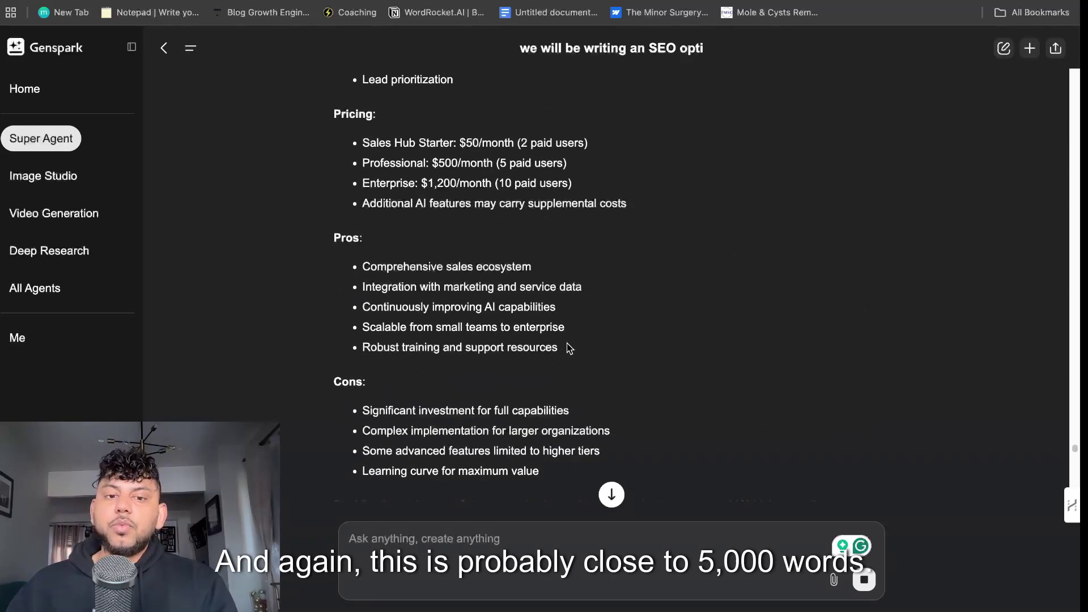
{"action": "scroll", "coordinate": [568, 349], "scroll_direction": "down", "scroll_amount": 8}
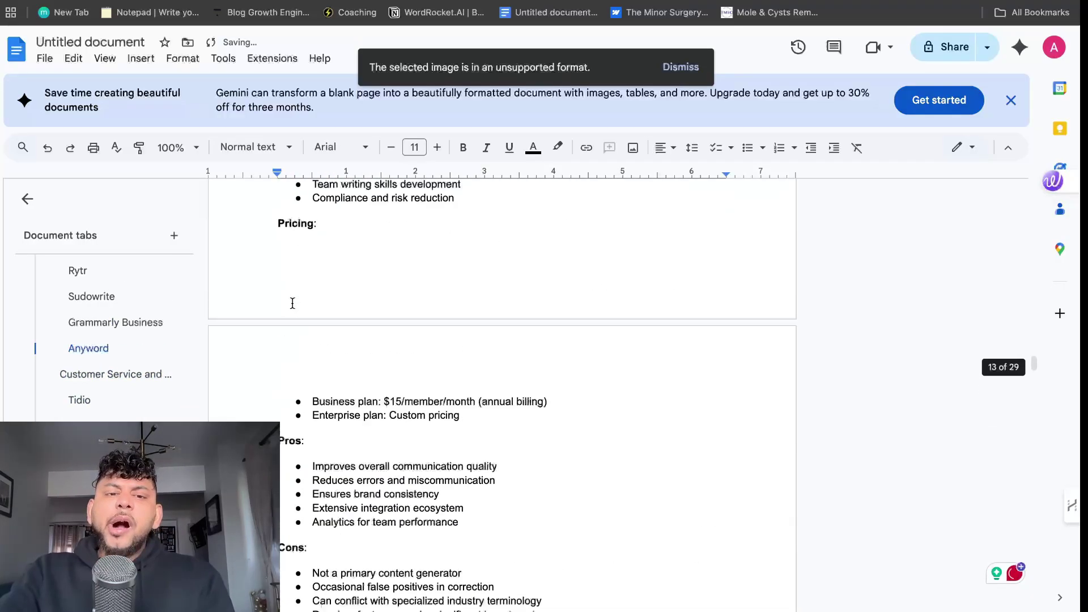
Check the Tools word count in Google Docs (4,286 words across 29 pages), then return to the top.
{"action": "scroll", "coordinate": [293, 304], "scroll_direction": "up", "scroll_amount": 20}
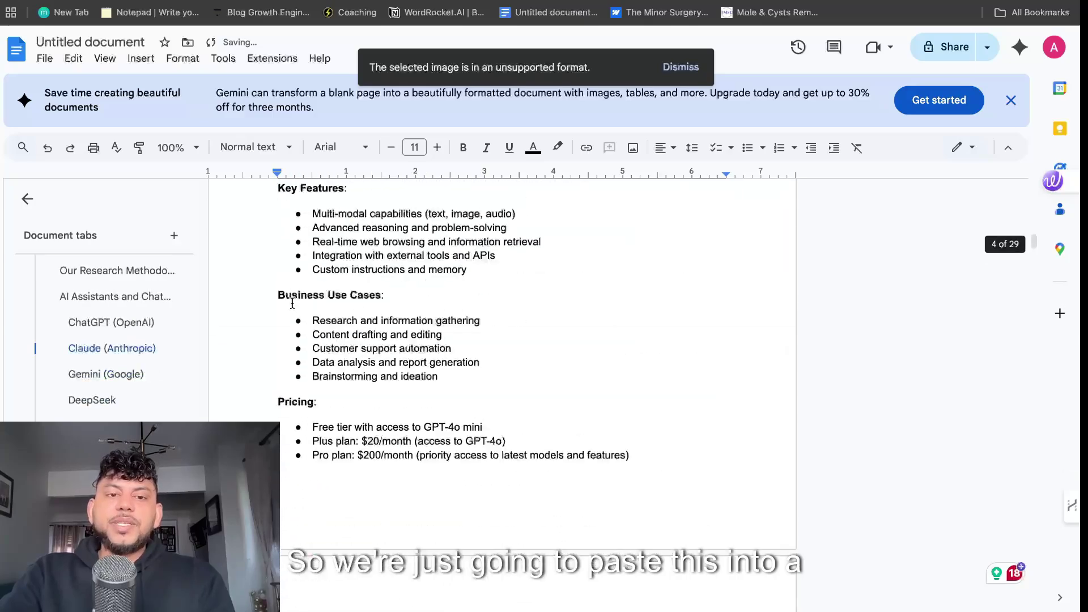
{"action": "scroll", "coordinate": [292, 305], "scroll_direction": "up", "scroll_amount": 5}
{"action": "left_click", "coordinate": [221, 59]}
{"action": "left_click", "coordinate": [252, 107]}
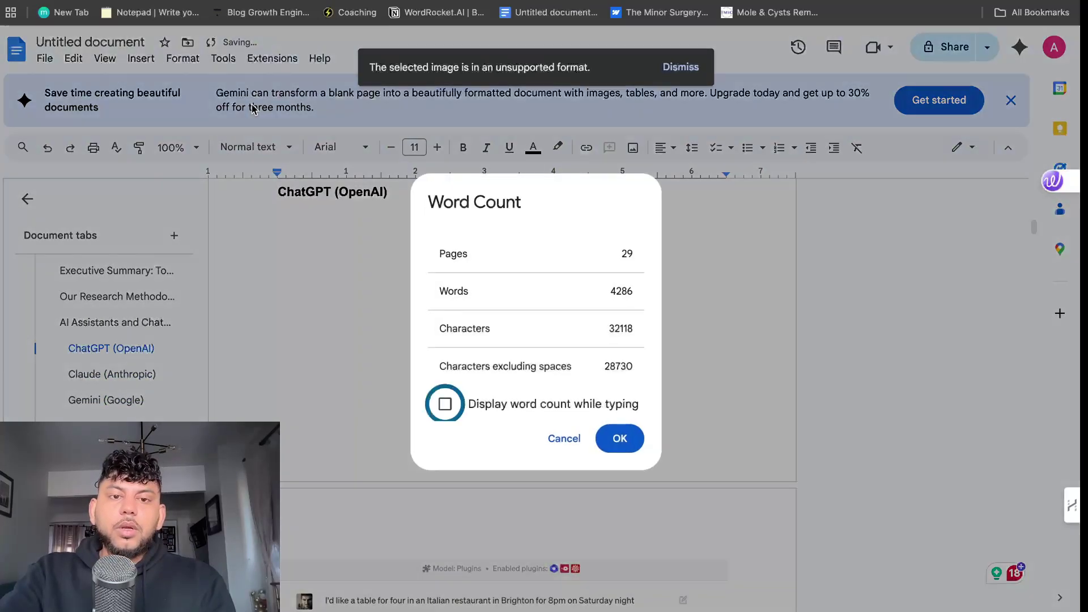
{"action": "key", "text": "Escape"}
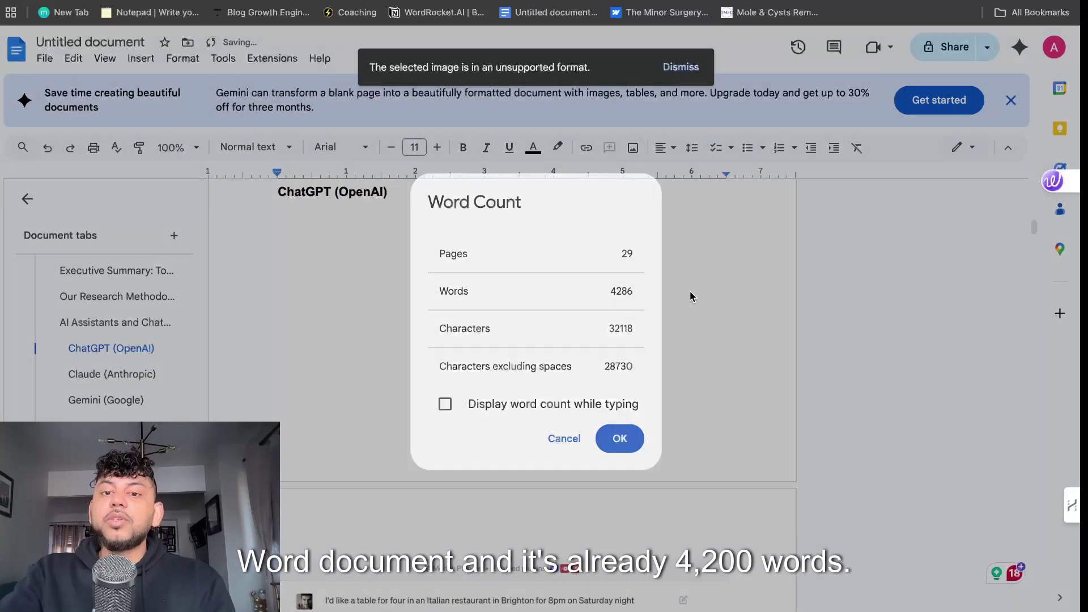
{"action": "scroll", "coordinate": [689, 291], "scroll_direction": "up", "scroll_amount": 15}
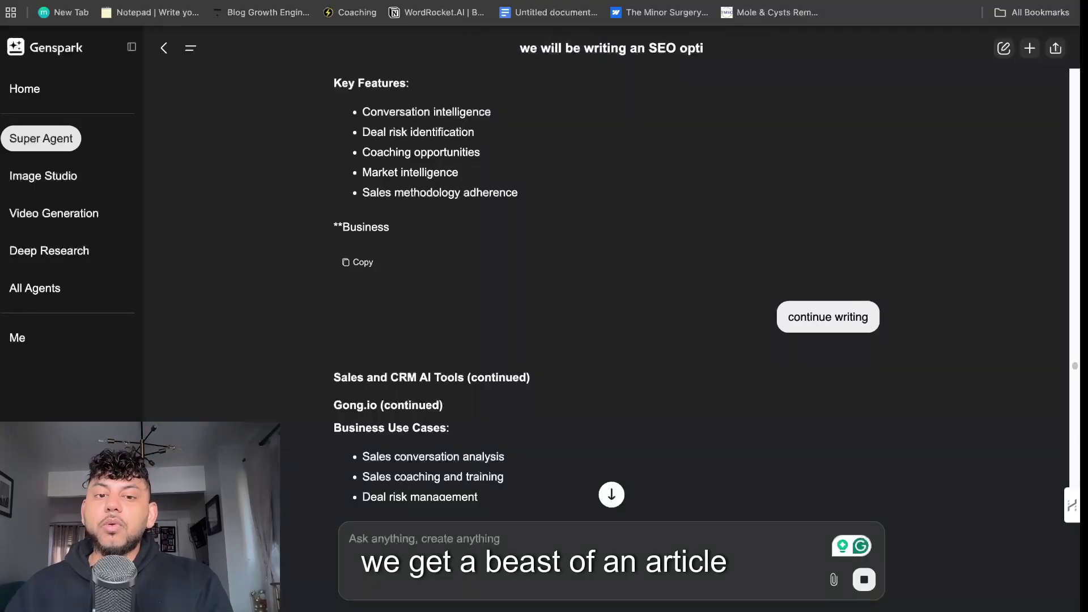
Scroll the continued article from LinkedIn Recruiter down to GitHub Copilot, Cursor and v0 ($20/month).
{"action": "scroll", "coordinate": [614, 243], "scroll_direction": "down", "scroll_amount": 20}
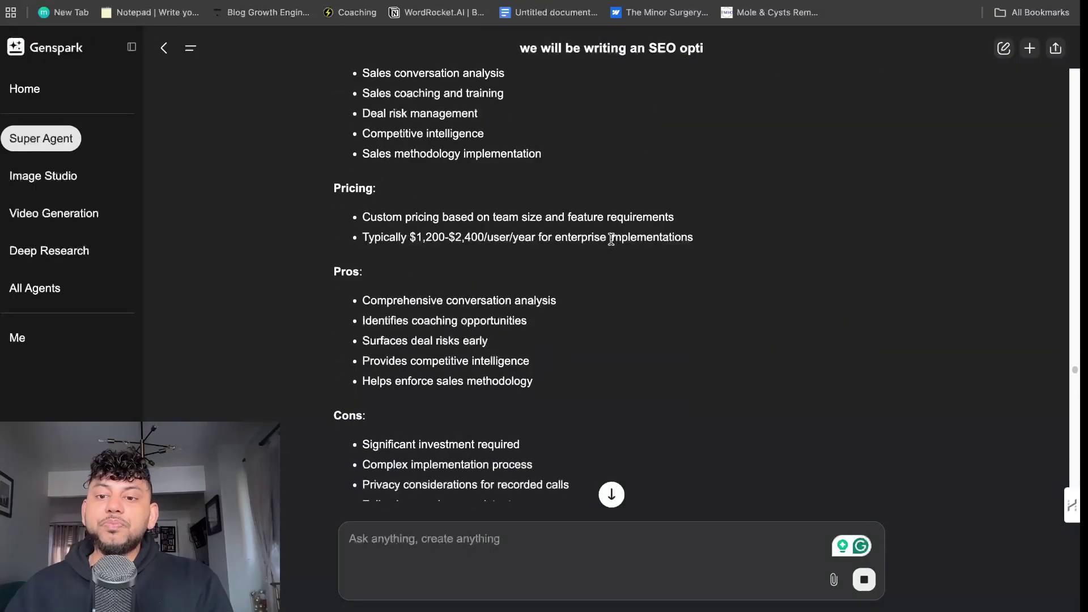
{"action": "scroll", "coordinate": [616, 247], "scroll_direction": "down", "scroll_amount": 20}
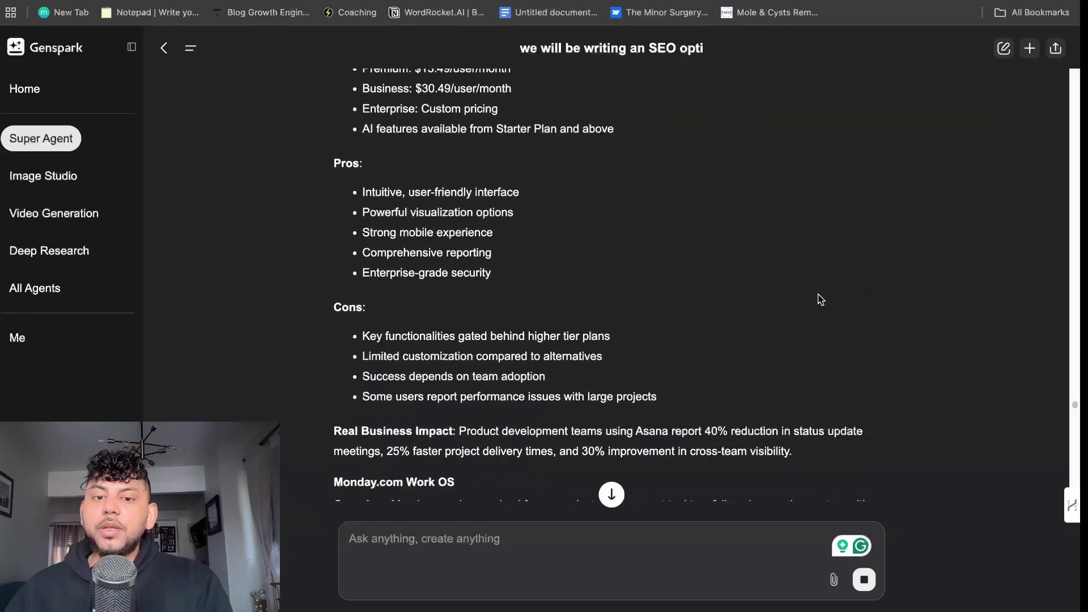
{"action": "scroll", "coordinate": [770, 270], "scroll_direction": "down", "scroll_amount": 20}
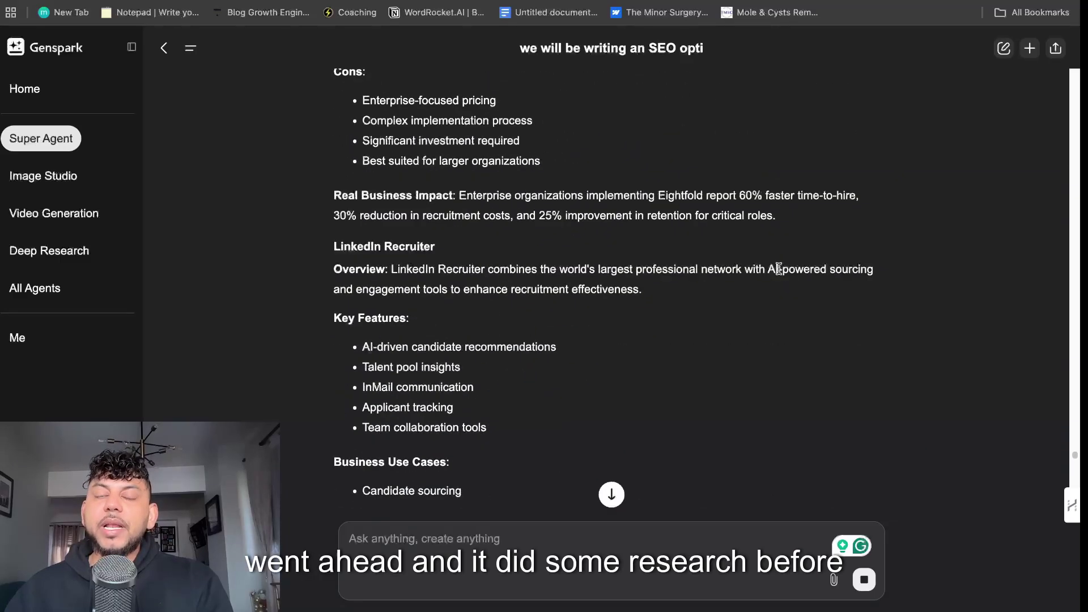
{"action": "scroll", "coordinate": [780, 264], "scroll_direction": "down", "scroll_amount": 20}
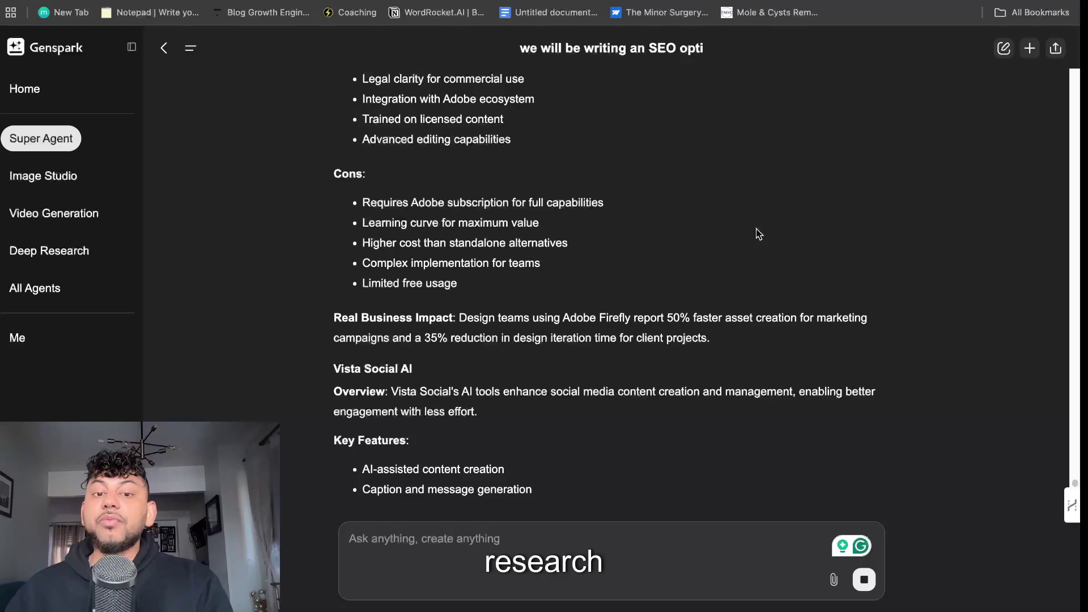
{"action": "scroll", "coordinate": [755, 235], "scroll_direction": "down", "scroll_amount": 15}
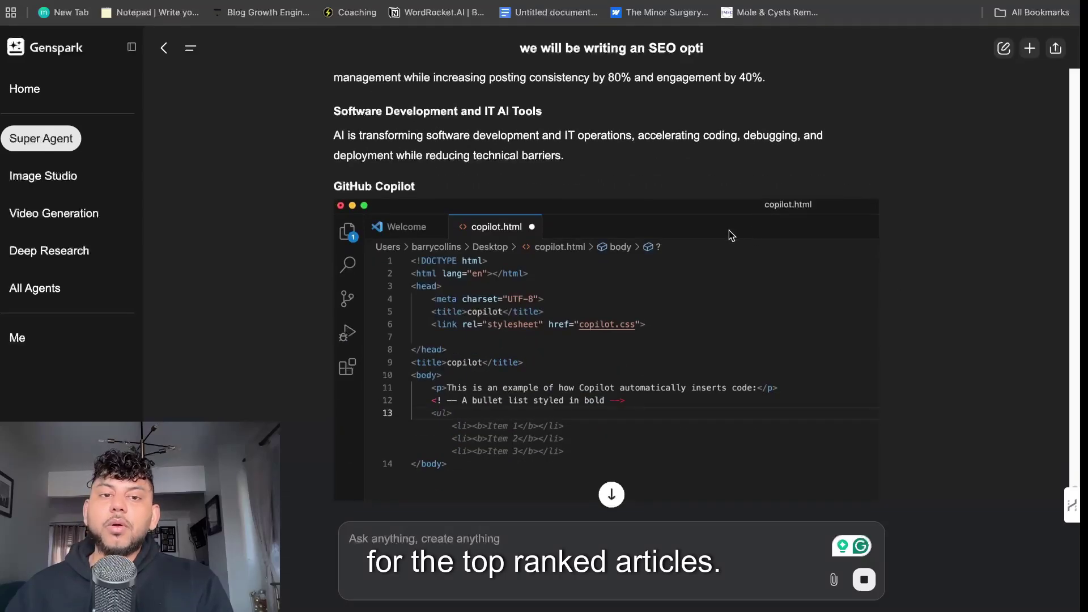
{"action": "scroll", "coordinate": [567, 260], "scroll_direction": "down", "scroll_amount": 5}
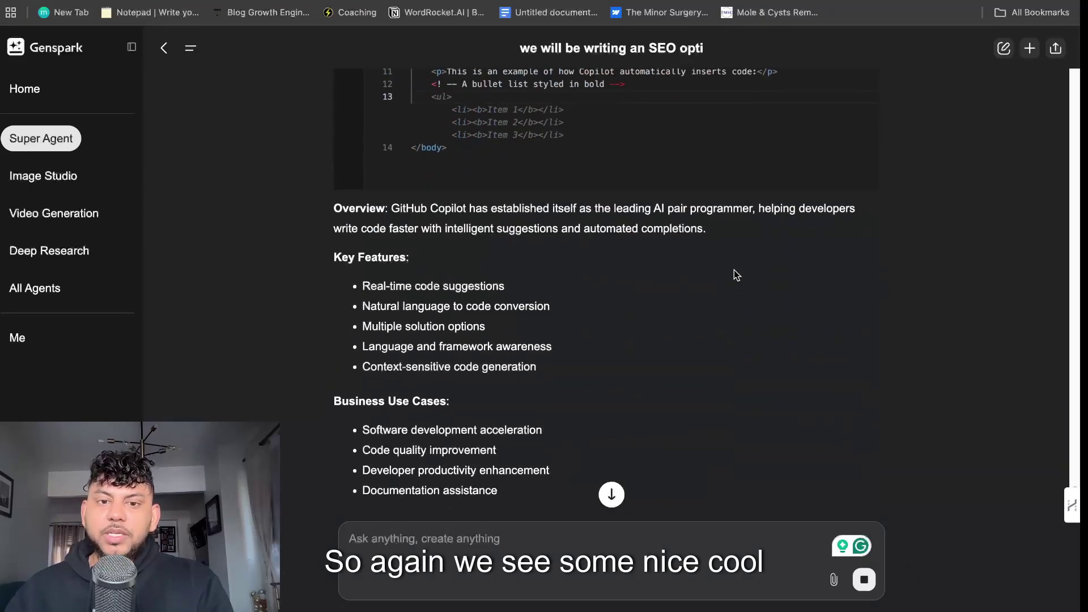
{"action": "scroll", "coordinate": [659, 246], "scroll_direction": "up", "scroll_amount": 5}
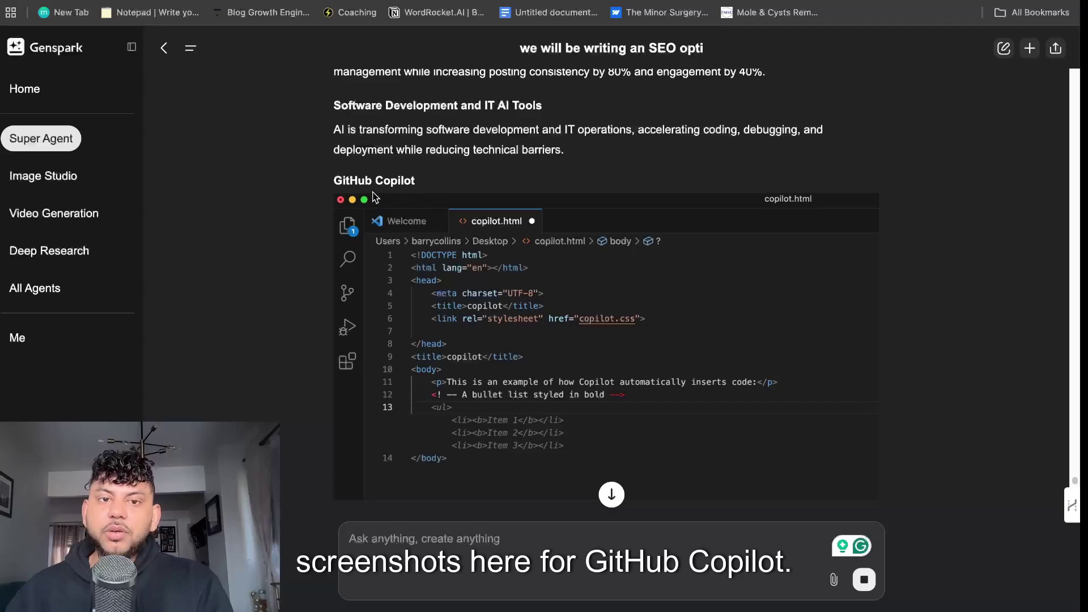
{"action": "scroll", "coordinate": [603, 283], "scroll_direction": "down", "scroll_amount": 15}
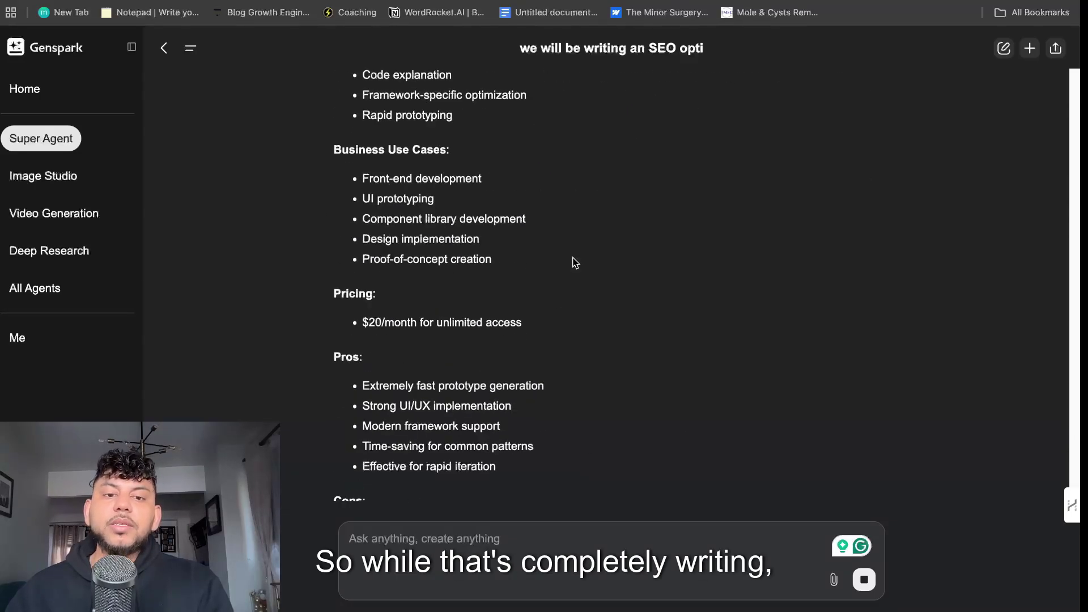
Open WordRocket in a new tab and check the OpenRouter API key field in Settings.
{"action": "key", "text": "ctrl+t"}
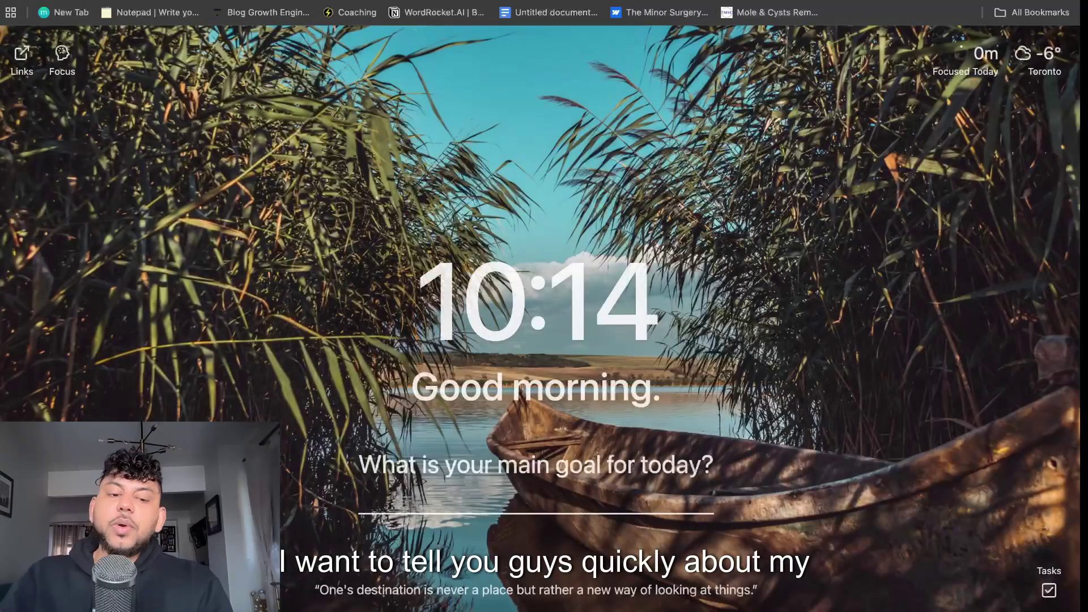
{"action": "type", "text": "wo"}
{"action": "left_click", "coordinate": [673, 226]}
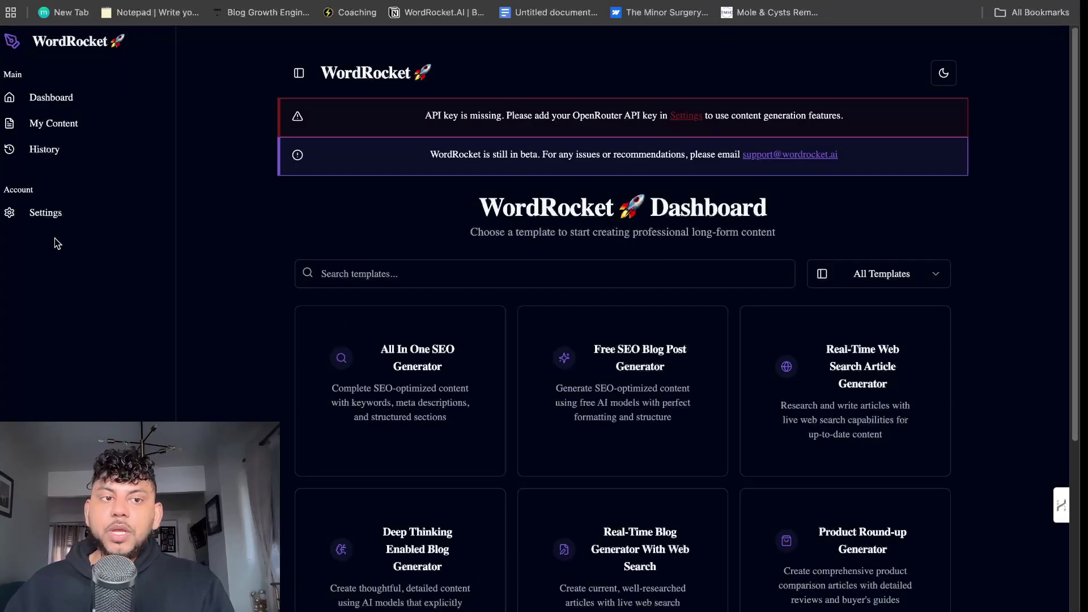
{"action": "left_click", "coordinate": [45, 212]}
{"action": "scroll", "coordinate": [469, 425], "scroll_direction": "down", "scroll_amount": 6}
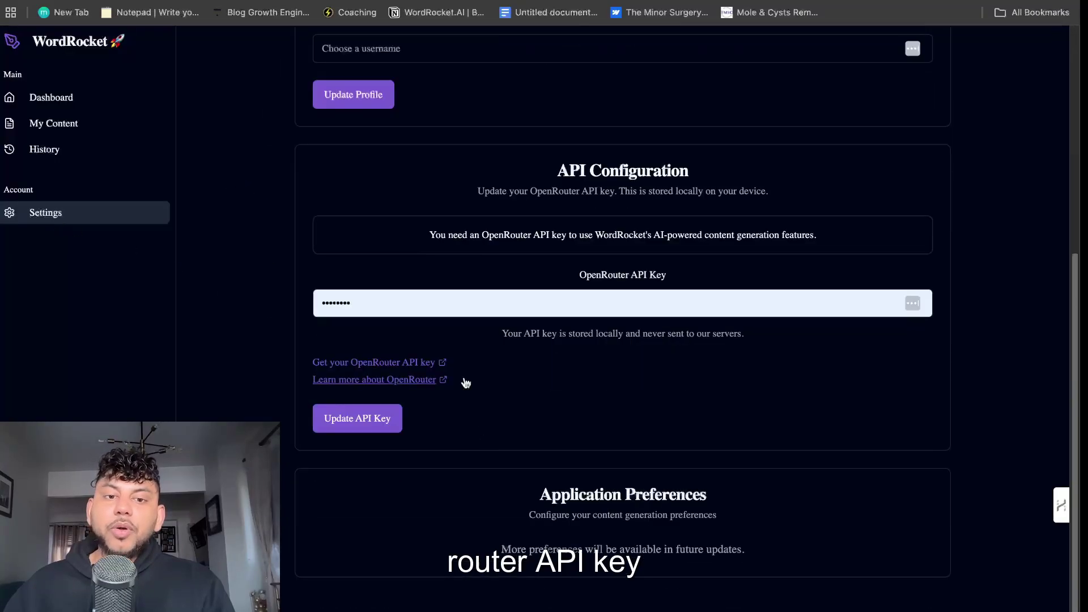
{"action": "left_click", "coordinate": [371, 308]}
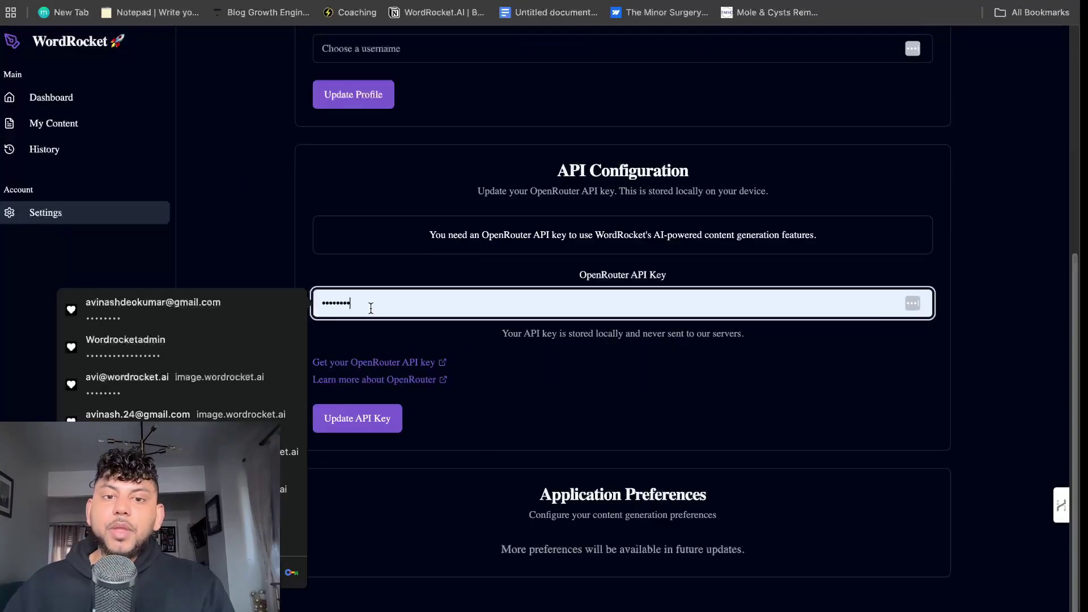
Return to the WordRocket template dashboard and dismiss the API key welcome prompt.
{"action": "left_click", "coordinate": [50, 96]}
{"action": "left_click", "coordinate": [671, 223]}
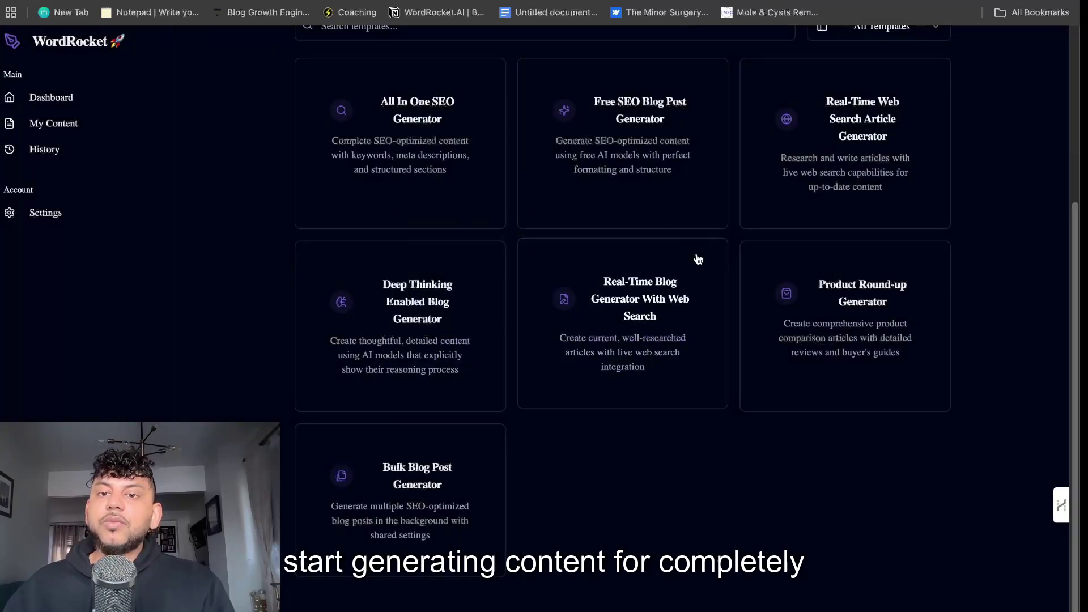
{"action": "scroll", "coordinate": [585, 270], "scroll_direction": "up", "scroll_amount": 1}
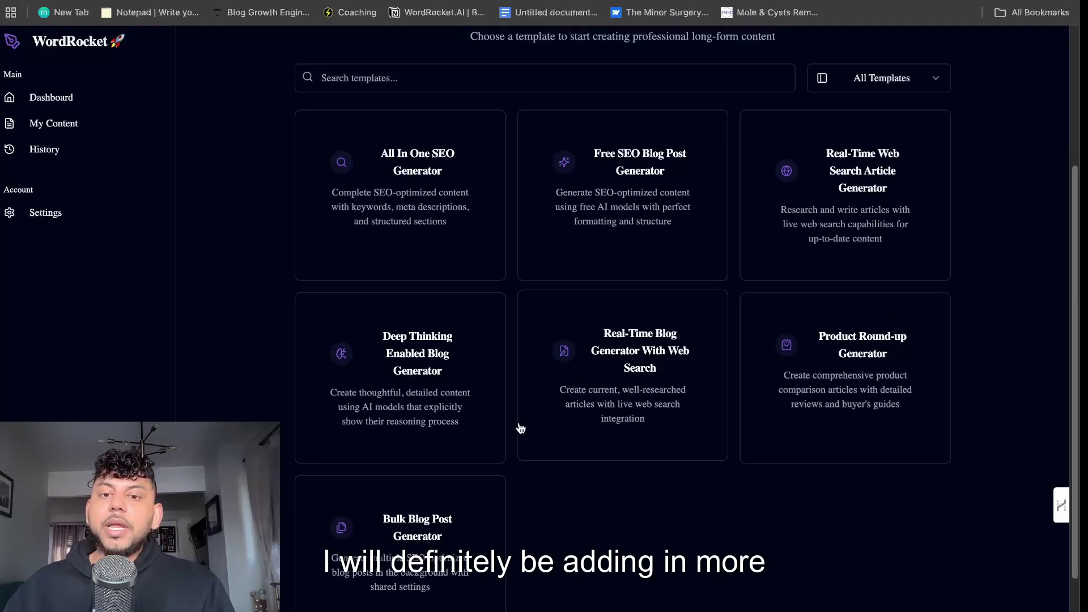
{"action": "scroll", "coordinate": [487, 454], "scroll_direction": "up", "scroll_amount": 3}
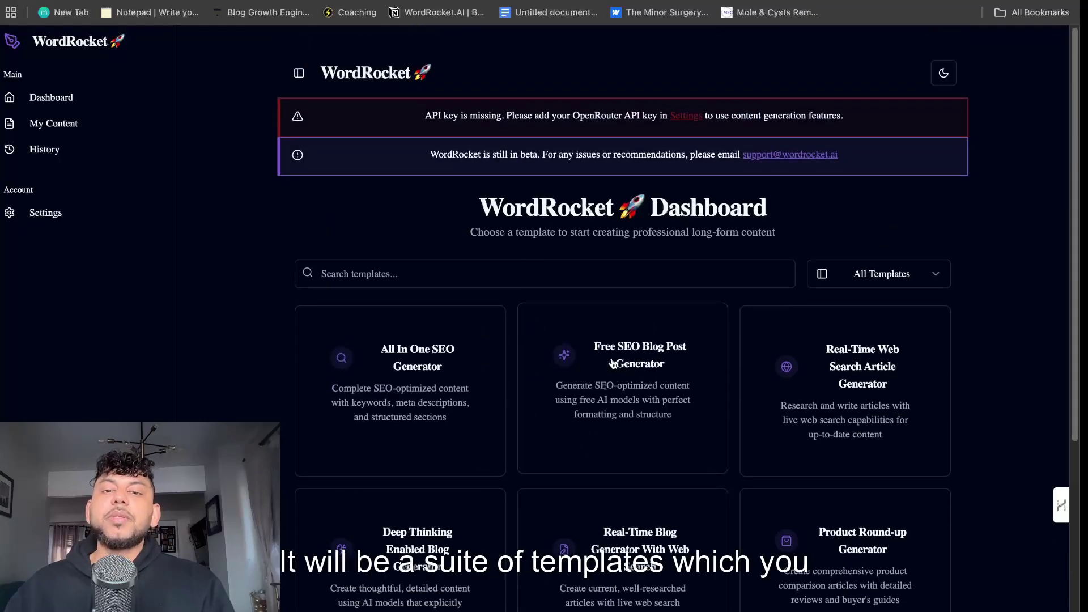
Open the Free SEO Blog Post Generator template, dismissing the API key prompt.
{"action": "left_click", "coordinate": [613, 363]}
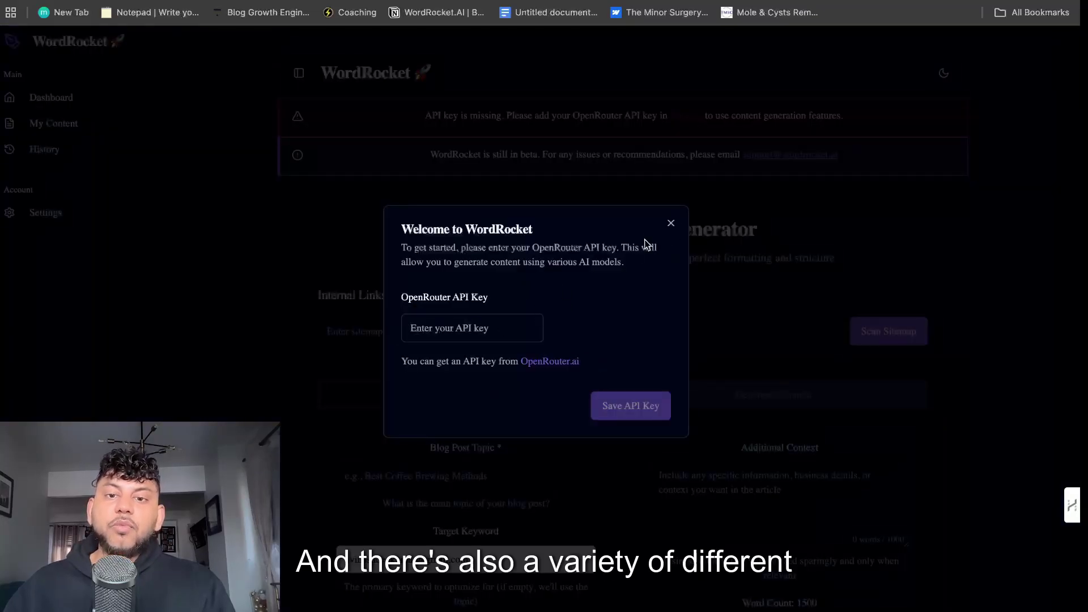
{"action": "left_click", "coordinate": [670, 224]}
{"action": "scroll", "coordinate": [598, 322], "scroll_direction": "down", "scroll_amount": 4}
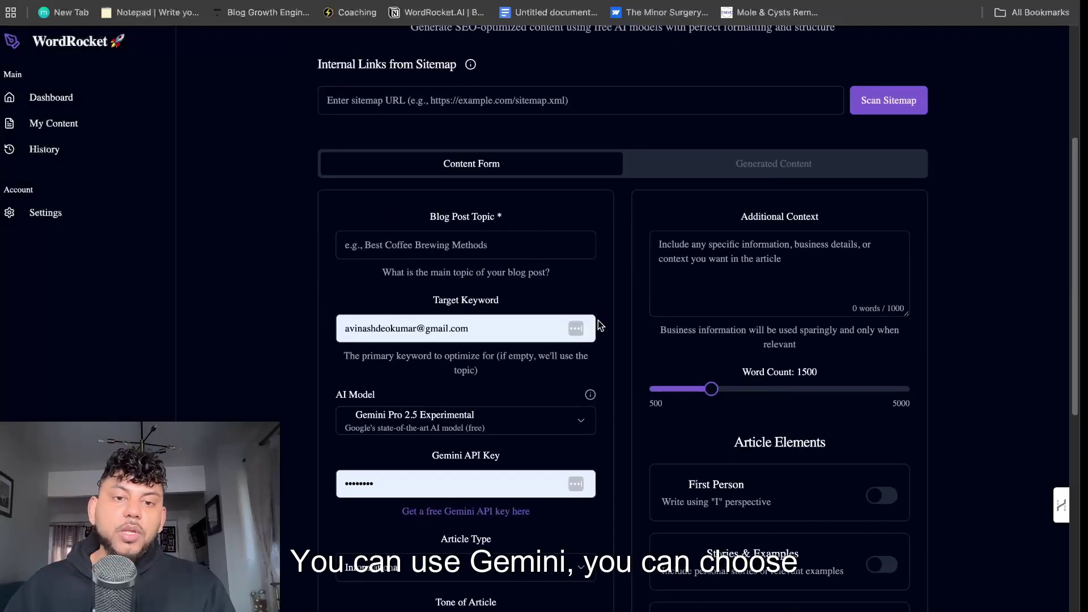
{"action": "left_click", "coordinate": [68, 100]}
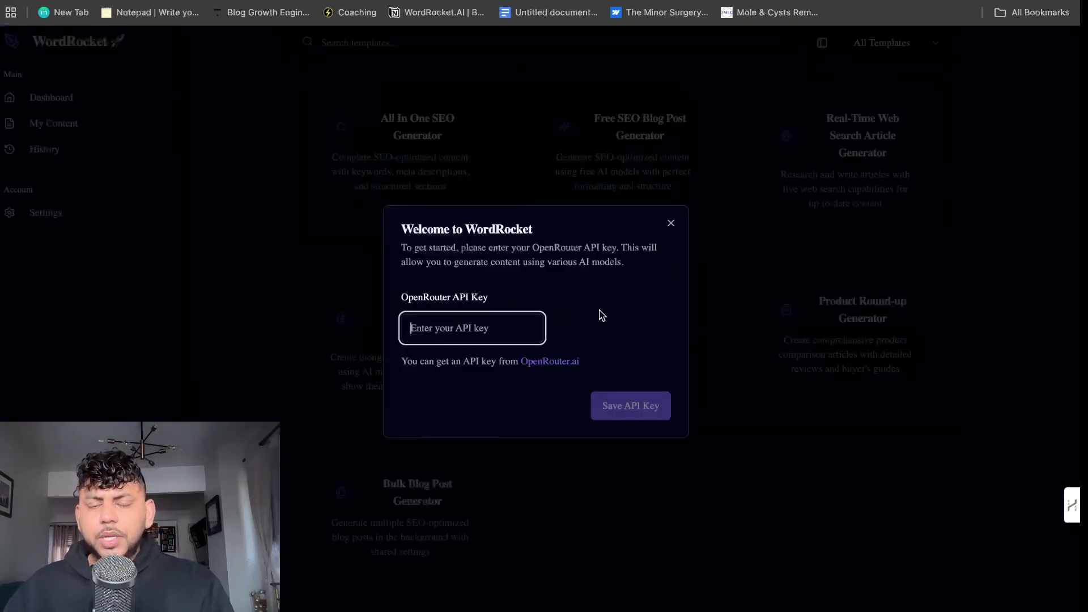
{"action": "left_click", "coordinate": [671, 225]}
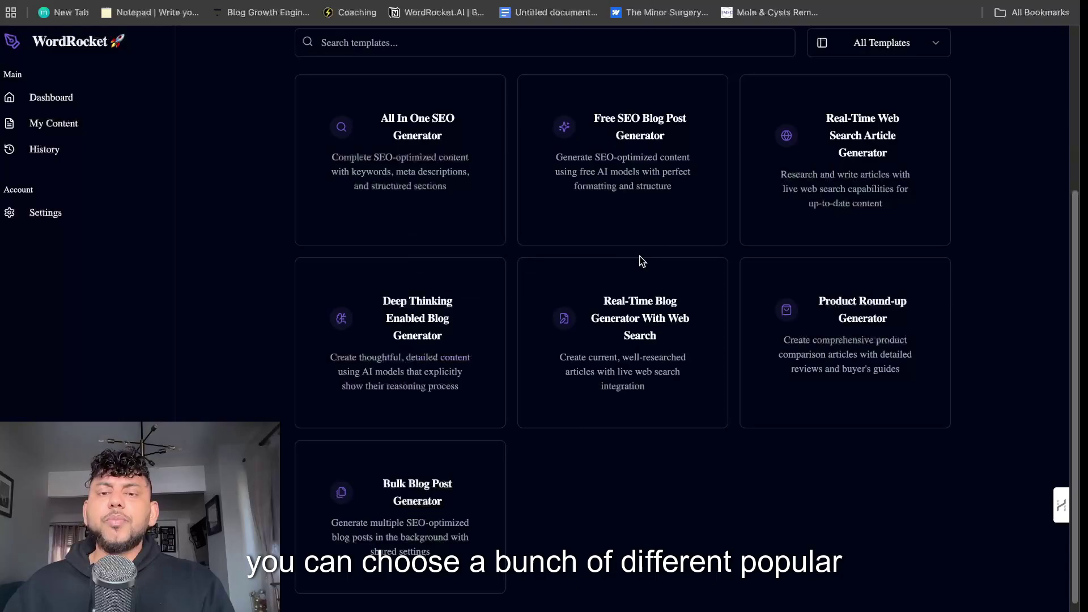
{"action": "left_click", "coordinate": [646, 159]}
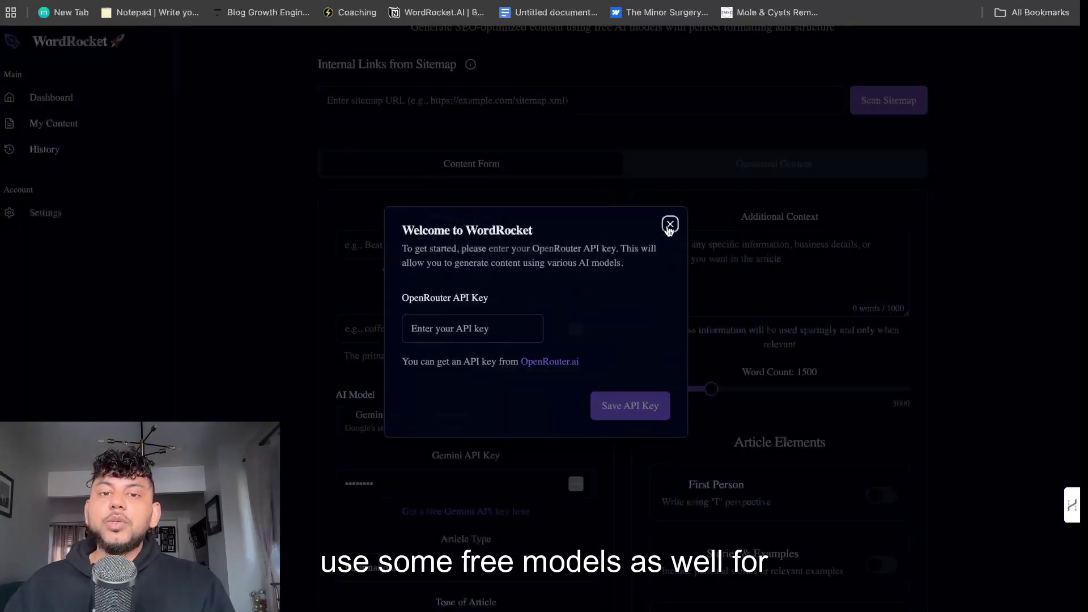
{"action": "left_click", "coordinate": [670, 224]}
Check the AI model list, leaving Gemini Pro 2.5 Experimental selected.
{"action": "scroll", "coordinate": [542, 255], "scroll_direction": "up", "scroll_amount": 1}
{"action": "scroll", "coordinate": [526, 317], "scroll_direction": "down", "scroll_amount": 2}
{"action": "left_click", "coordinate": [461, 348]}
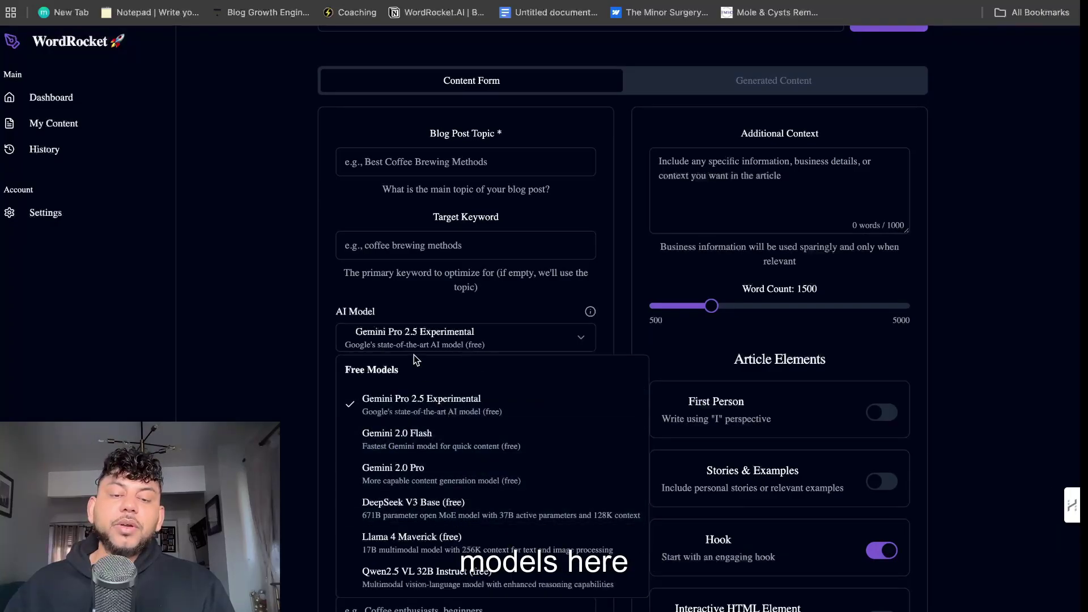
{"action": "left_click", "coordinate": [315, 289]}
{"action": "scroll", "coordinate": [621, 301], "scroll_direction": "up", "scroll_amount": 5}
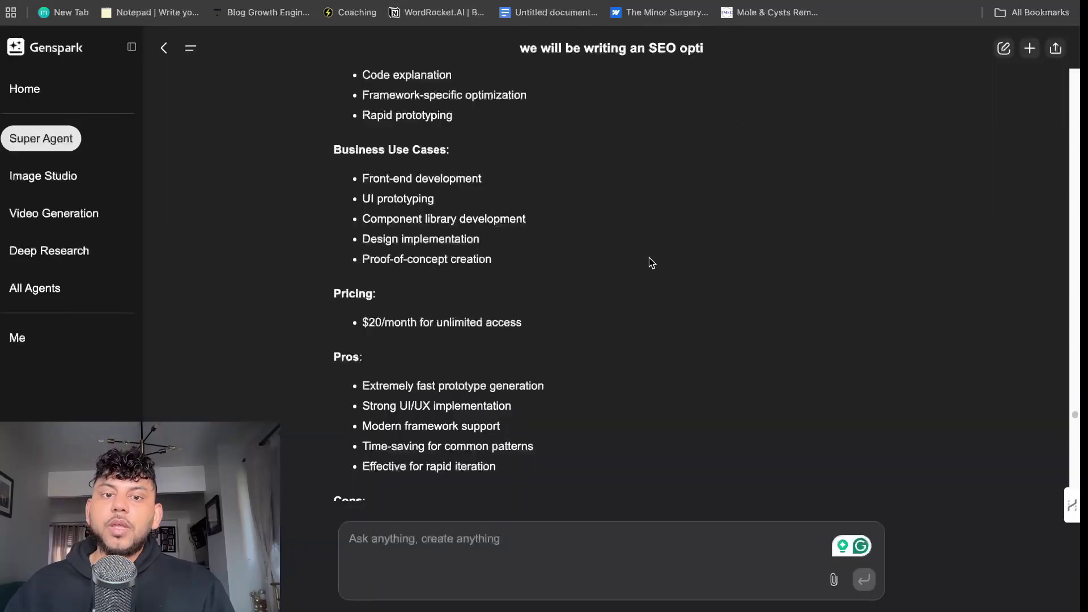
Scroll the Genspark article to its end, past Internal Governance and Employee Training.
{"action": "scroll", "coordinate": [614, 256], "scroll_direction": "down", "scroll_amount": 15}
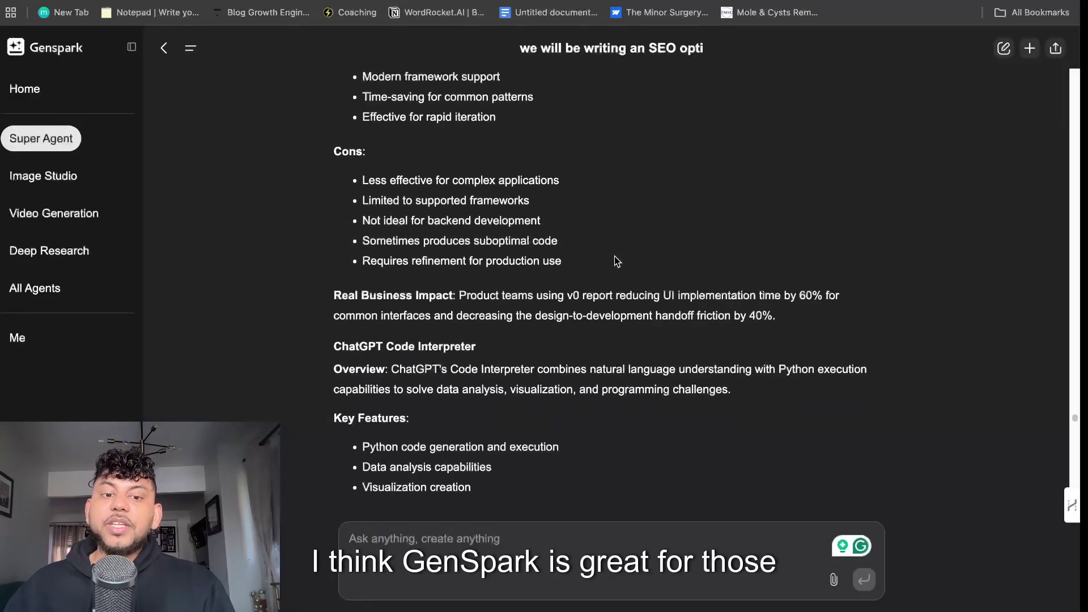
{"action": "scroll", "coordinate": [618, 261], "scroll_direction": "down", "scroll_amount": 20}
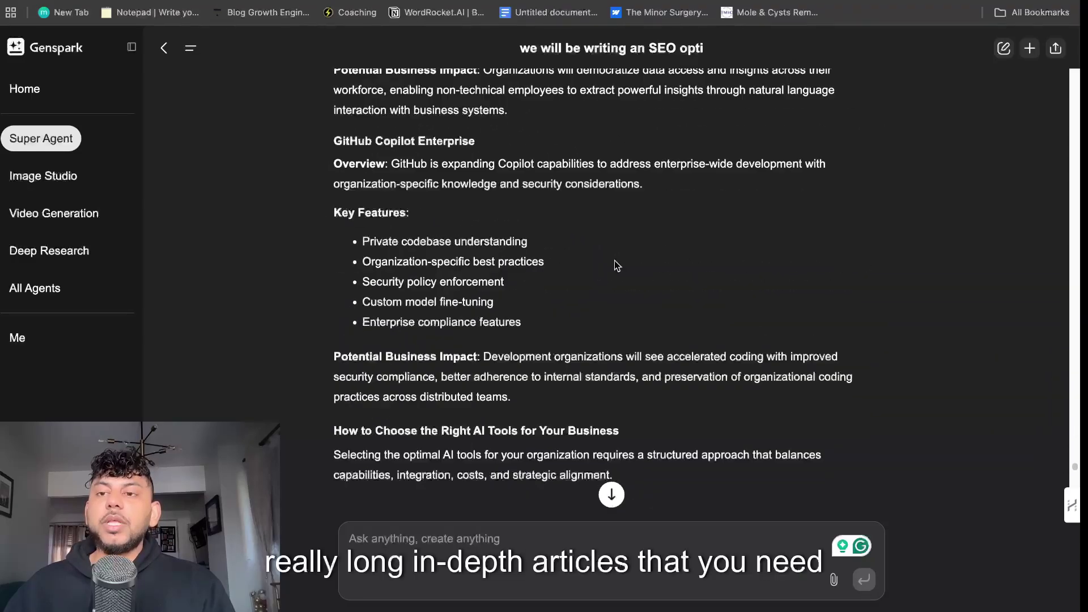
{"action": "scroll", "coordinate": [615, 262], "scroll_direction": "down", "scroll_amount": 12}
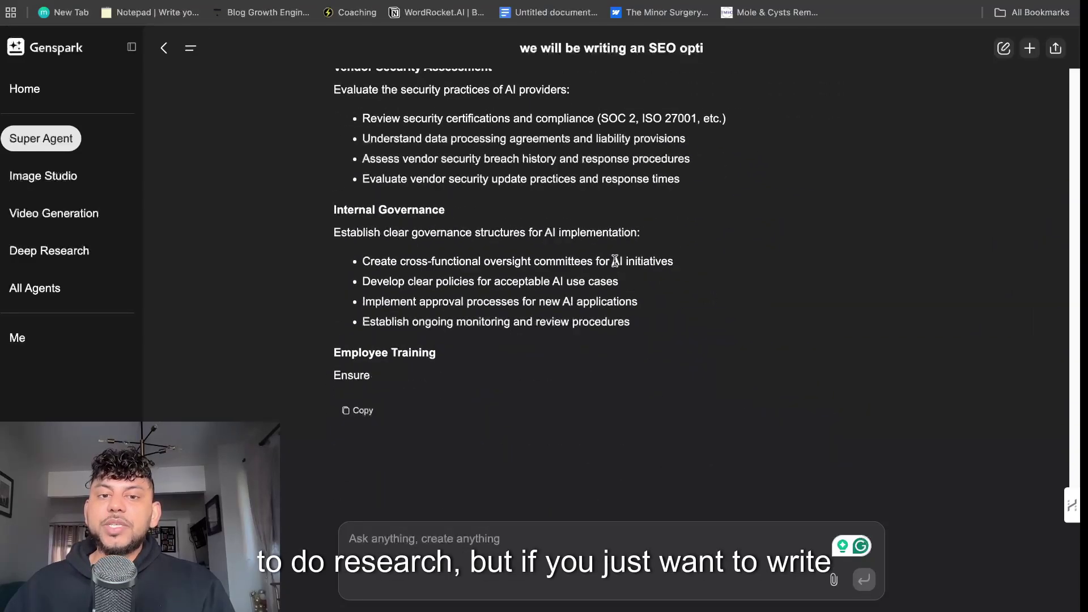
{"action": "scroll", "coordinate": [615, 261], "scroll_direction": "up", "scroll_amount": 2}
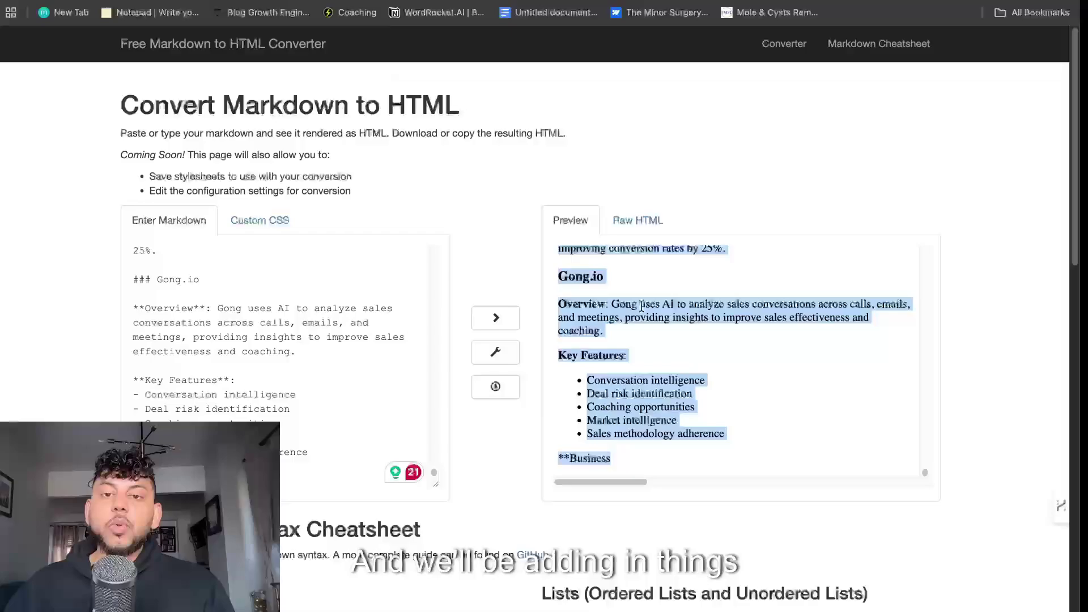
Select all of the rendered article text in the converter's HTML preview pane for copying.
{"action": "scroll", "coordinate": [304, 393], "scroll_direction": "down", "scroll_amount": 1}
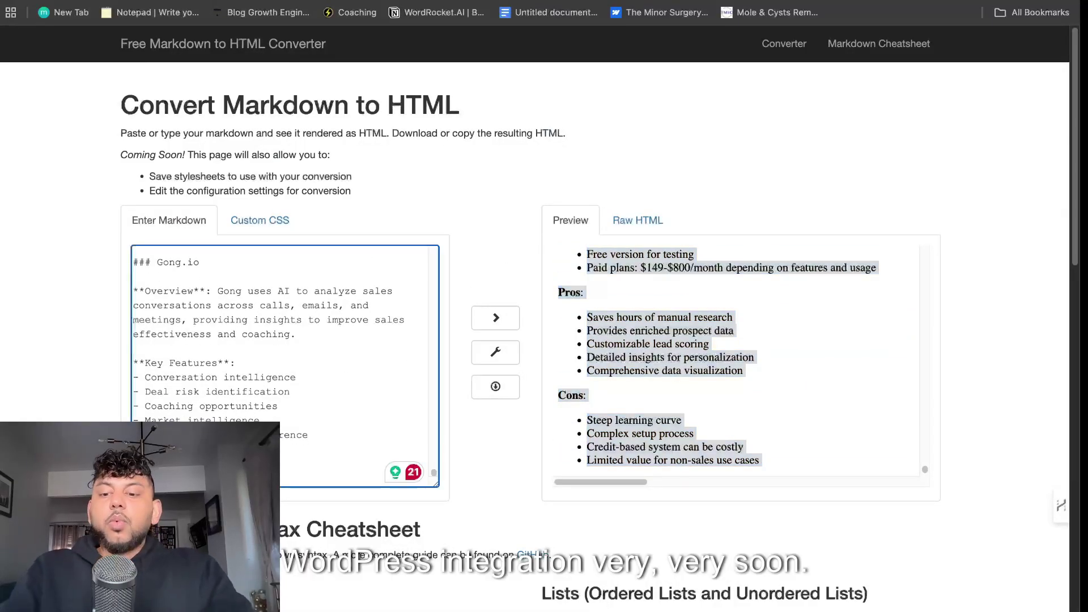
{"action": "scroll", "coordinate": [447, 324], "scroll_direction": "down", "scroll_amount": 2}
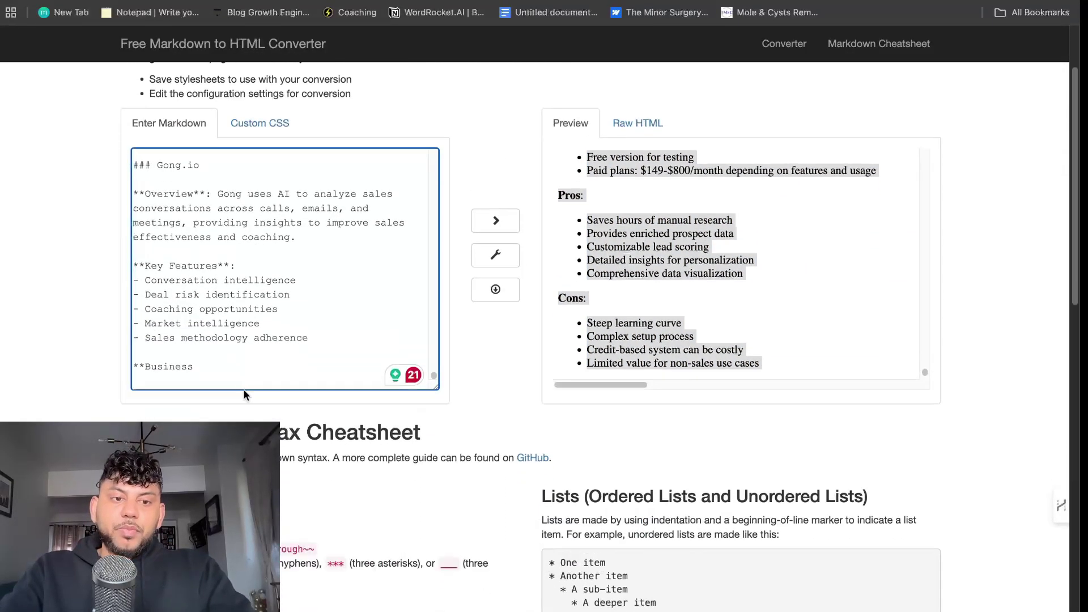
{"action": "scroll", "coordinate": [679, 324], "scroll_direction": "up", "scroll_amount": 20}
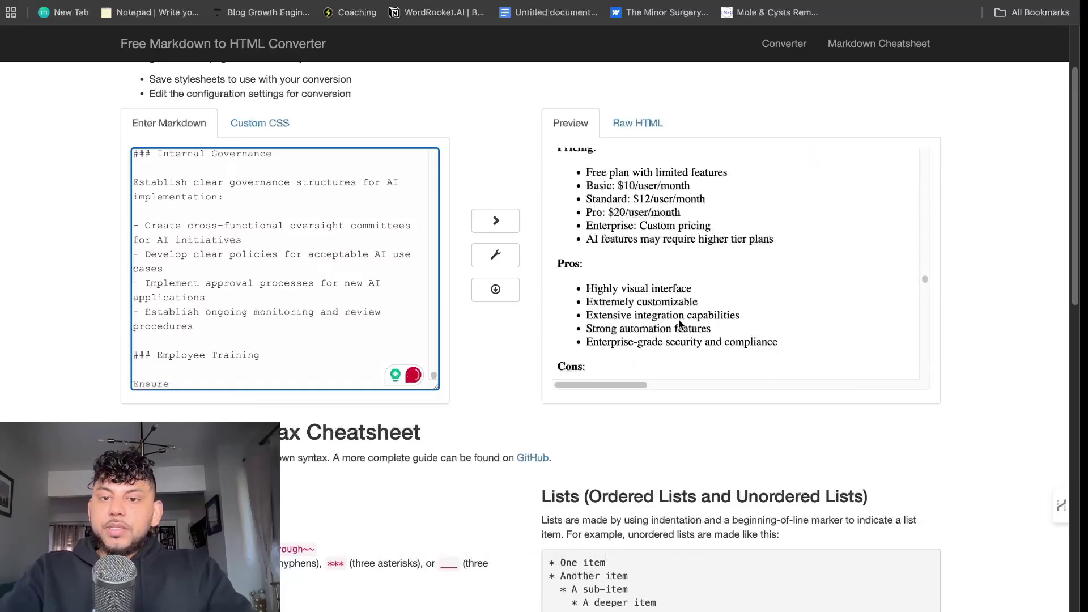
{"action": "scroll", "coordinate": [679, 324], "scroll_direction": "down", "scroll_amount": 15}
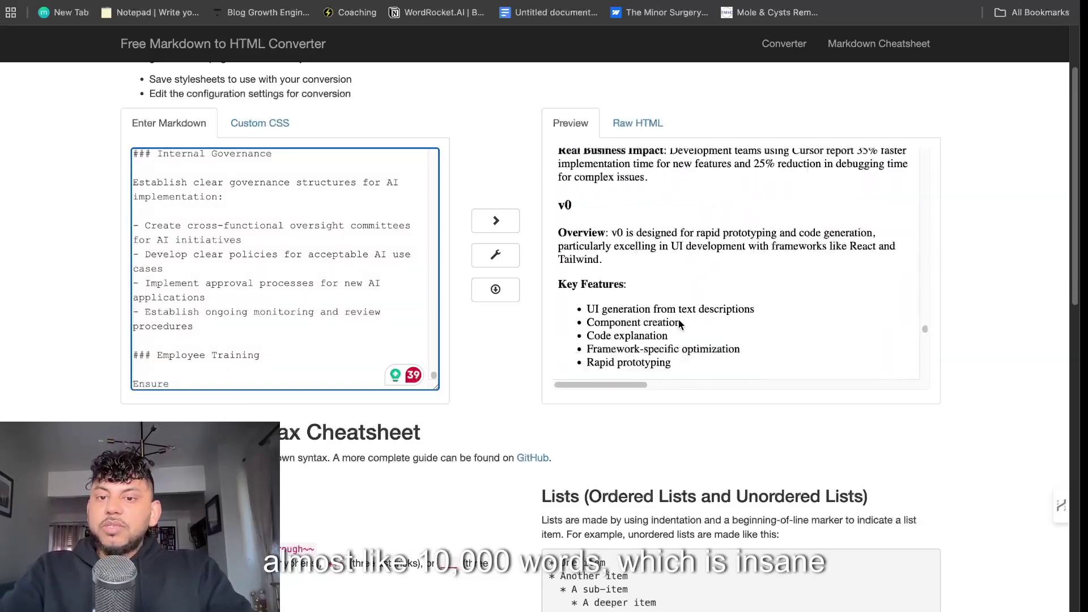
{"action": "scroll", "coordinate": [678, 320], "scroll_direction": "down", "scroll_amount": 20}
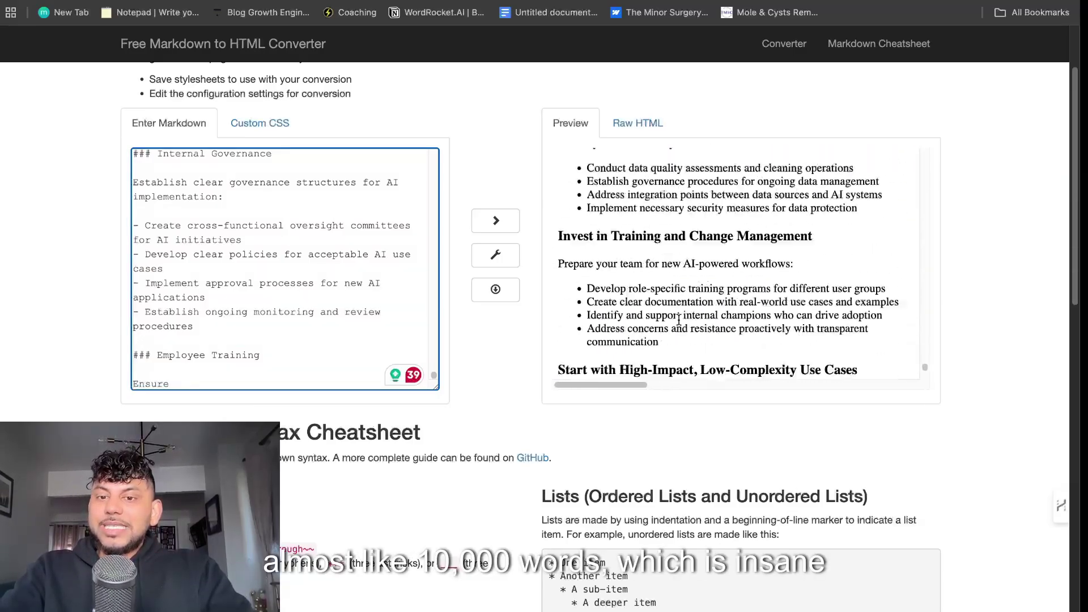
{"action": "scroll", "coordinate": [678, 318], "scroll_direction": "down", "scroll_amount": 15}
{"action": "scroll", "coordinate": [721, 263], "scroll_direction": "up", "scroll_amount": 13}
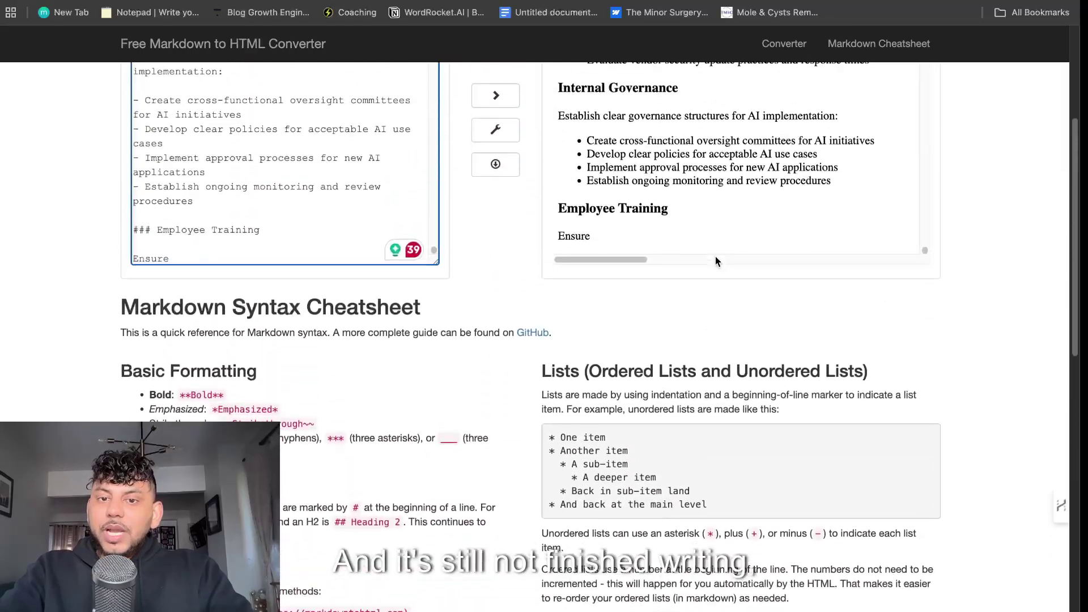
{"action": "left_click_drag", "start_coordinate": [762, 237], "coordinate": [754, 56]}
{"action": "scroll", "coordinate": [738, 175], "scroll_direction": "down", "scroll_amount": 10}
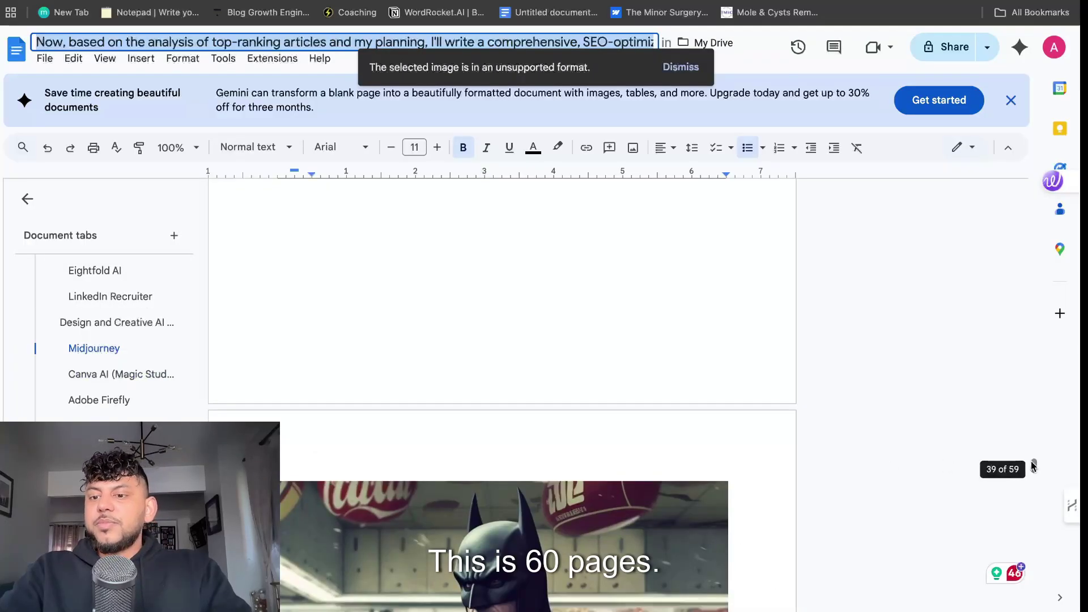
{"action": "left_click_drag", "start_coordinate": [1032, 465], "coordinate": [1032, 188]}
Delete the leftover opening sentence above the article in the Google Doc.
{"action": "left_click", "coordinate": [436, 273]}
{"action": "triple_click", "coordinate": [435, 274]}
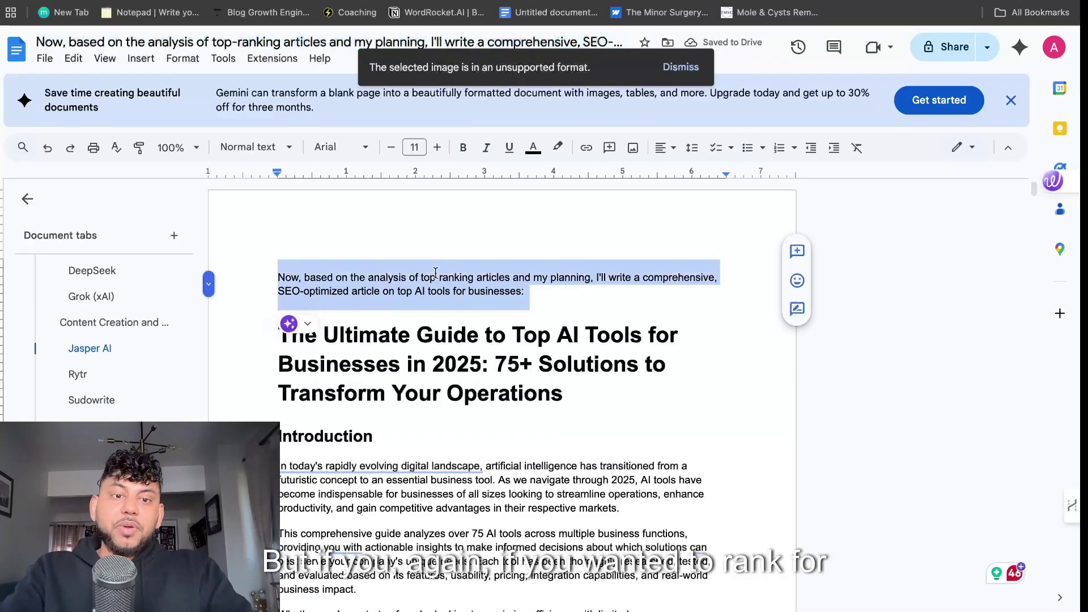
{"action": "key", "text": "BackSpace"}
Rename the document to the article's headline.
{"action": "triple_click", "coordinate": [452, 283]}
{"action": "key", "text": "ctrl+c"}
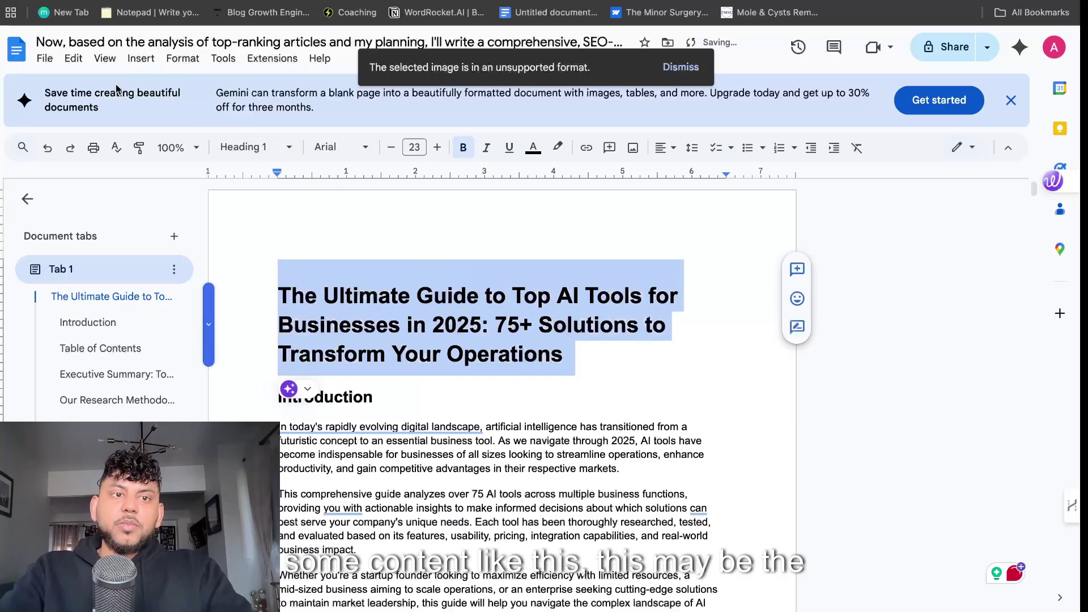
{"action": "left_click", "coordinate": [113, 42]}
{"action": "key", "text": "ctrl+v"}
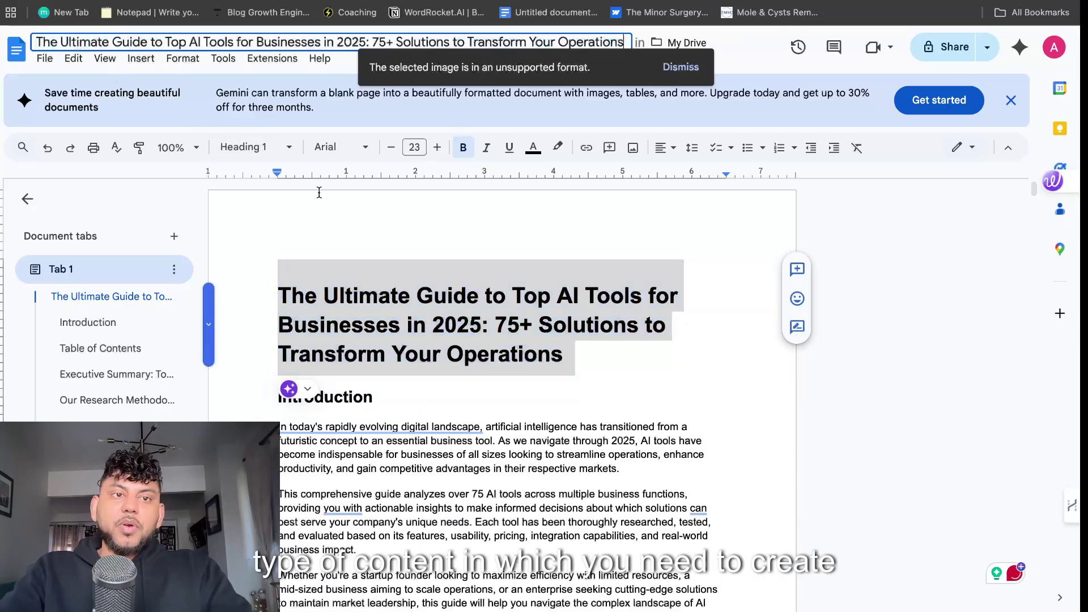
{"action": "left_click", "coordinate": [332, 234]}
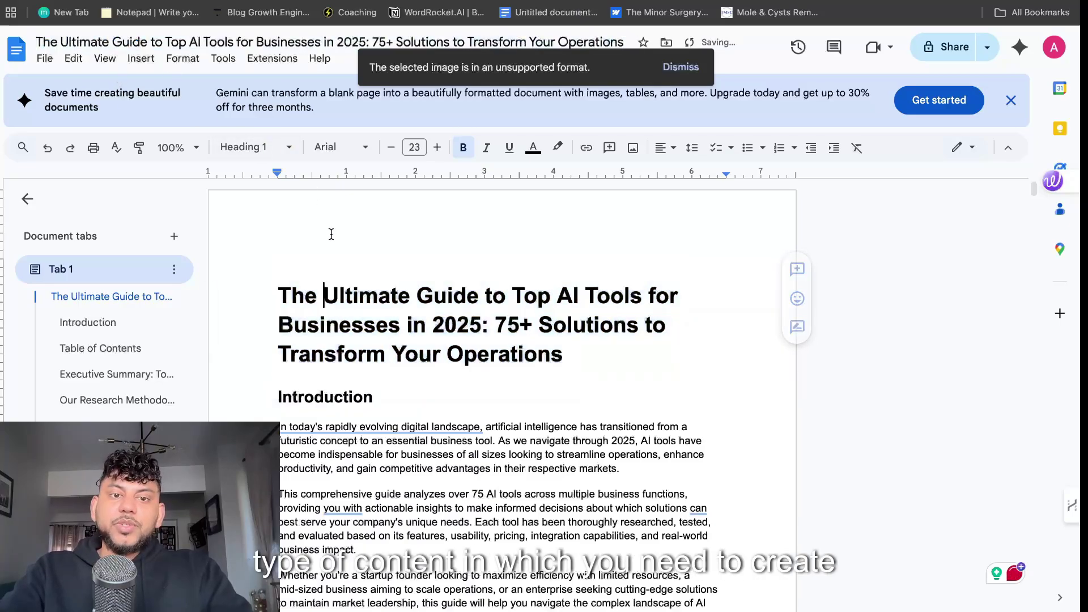
Check the document's word count, which shows 8,791 words.
{"action": "left_click", "coordinate": [222, 59]}
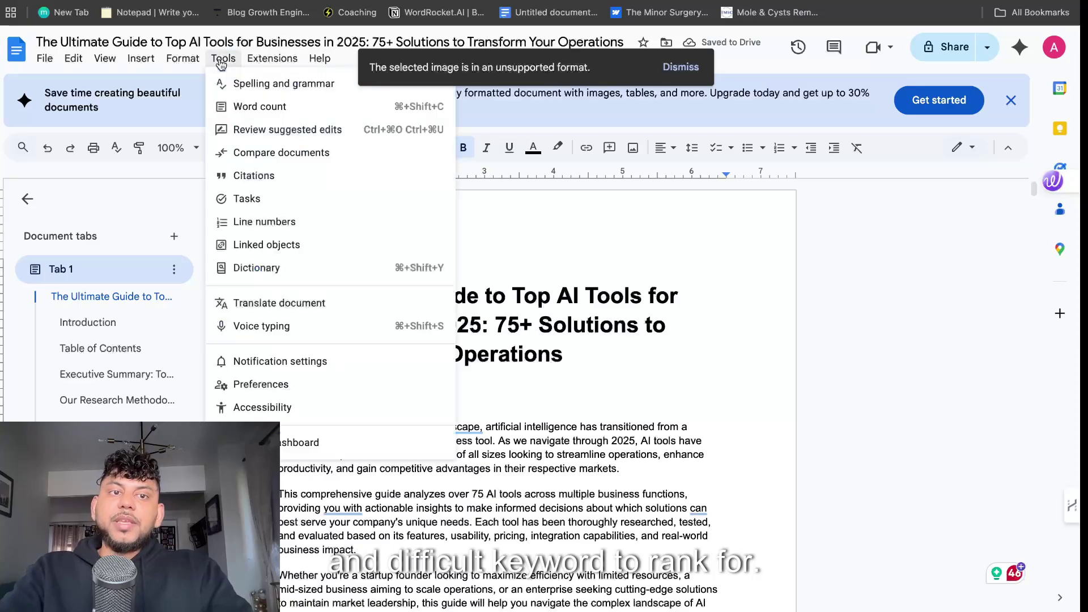
{"action": "left_click", "coordinate": [249, 107]}
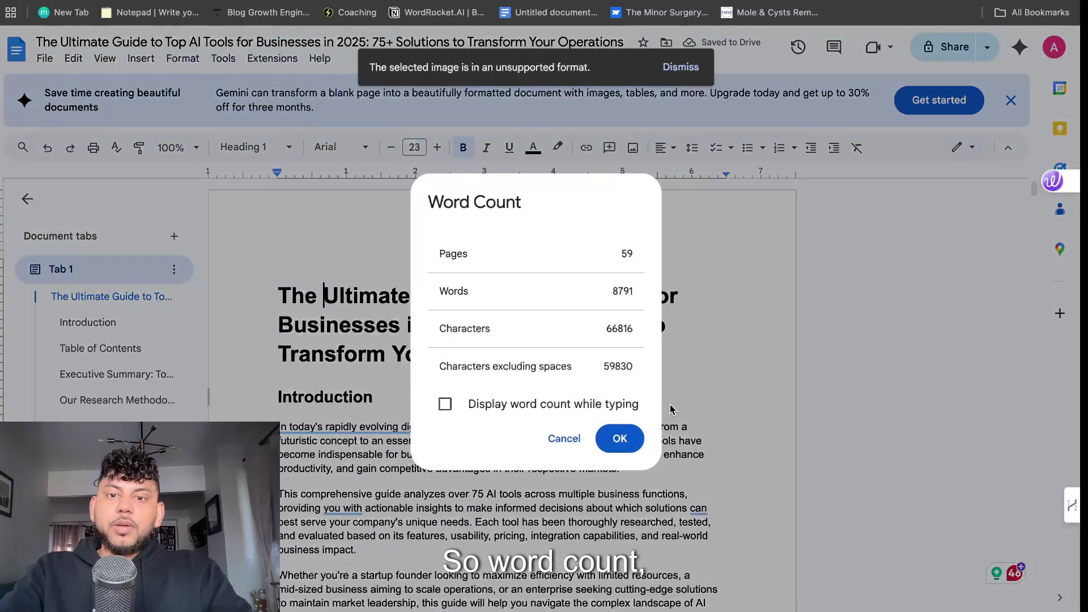
{"action": "left_click", "coordinate": [675, 327]}
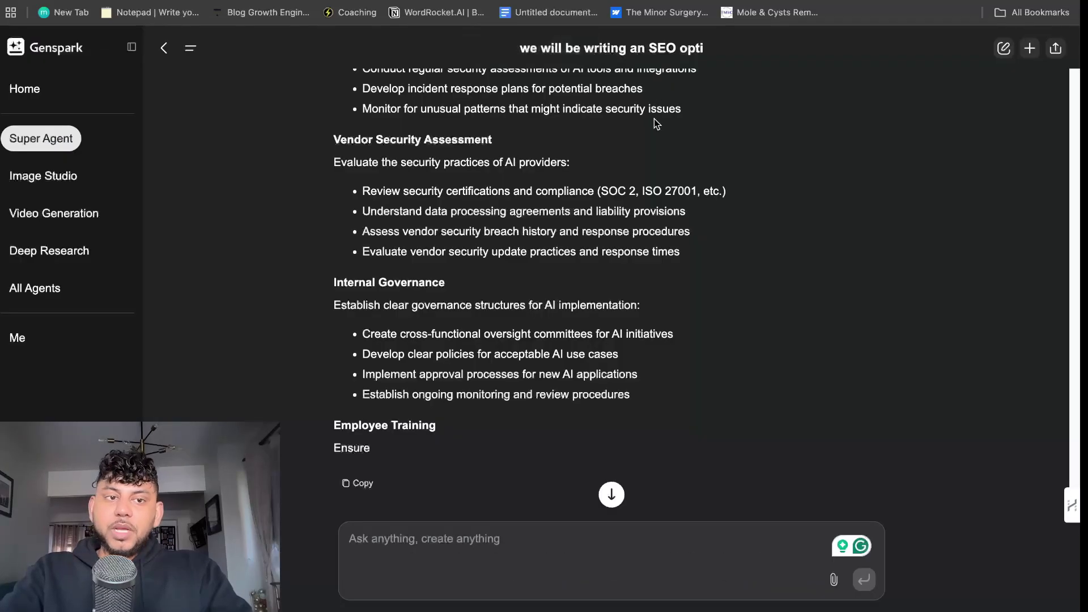
Visit Image Studio briefly, then settle on the Video Generation page.
{"action": "scroll", "coordinate": [651, 122], "scroll_direction": "up", "scroll_amount": 10}
{"action": "scroll", "coordinate": [655, 121], "scroll_direction": "up", "scroll_amount": 15}
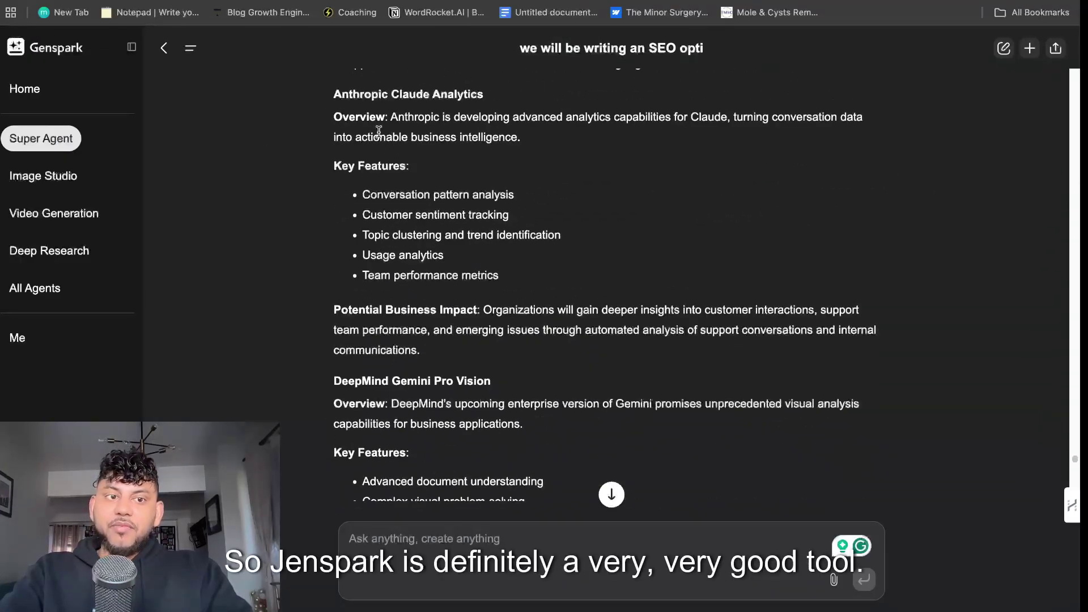
{"action": "left_click", "coordinate": [86, 213]}
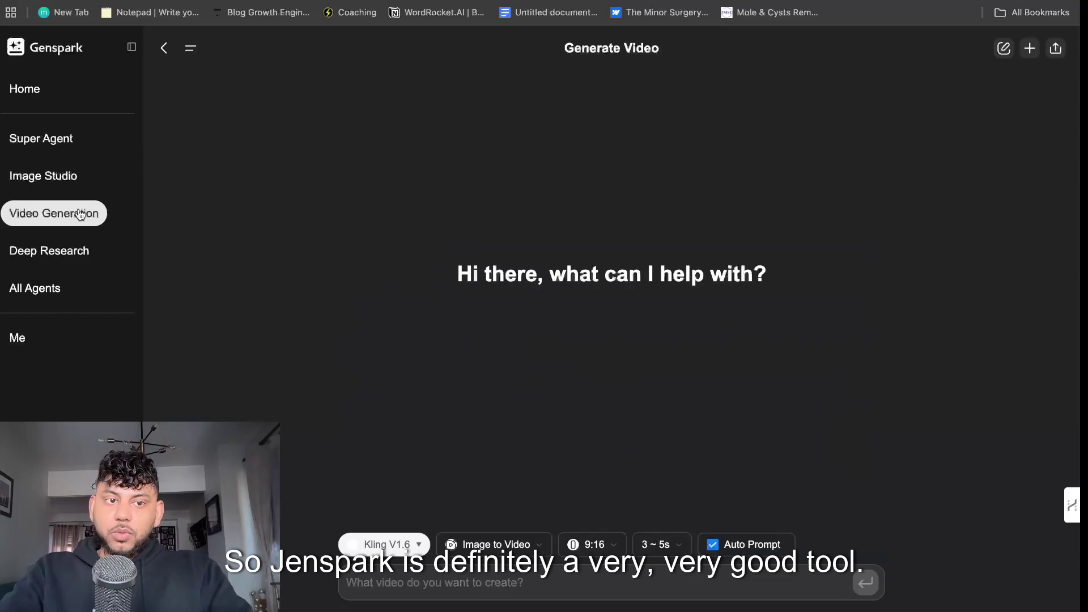
{"action": "left_click", "coordinate": [54, 184]}
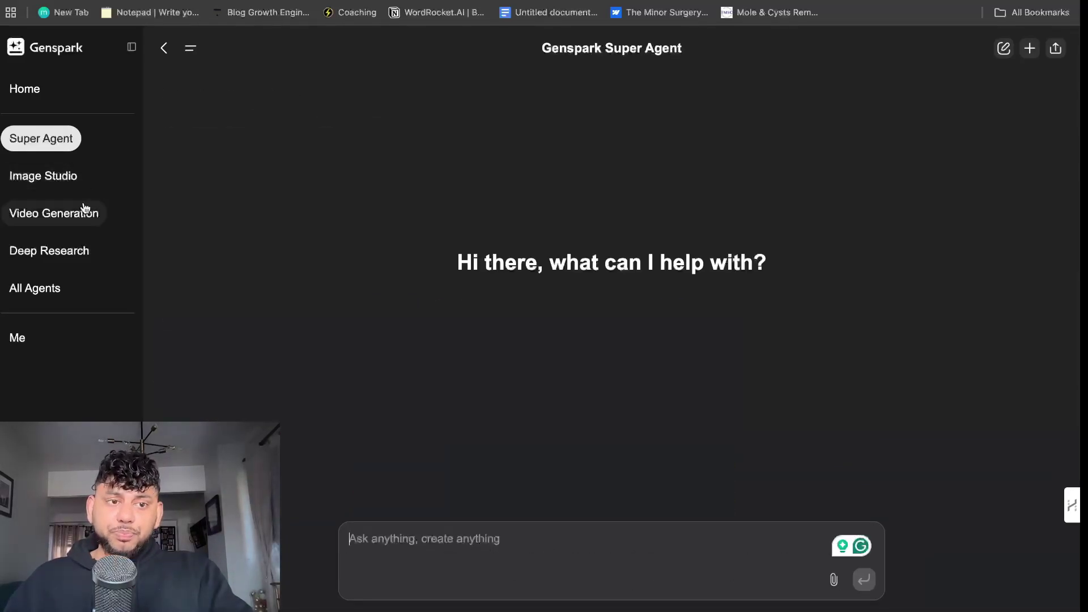
{"action": "left_click", "coordinate": [60, 174]}
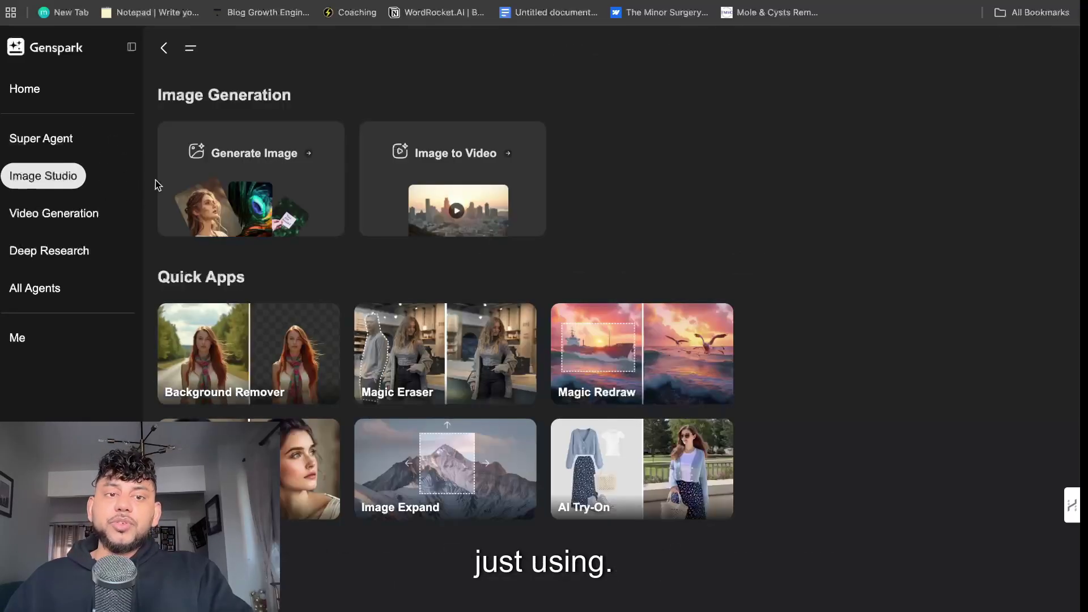
{"action": "left_click", "coordinate": [54, 215]}
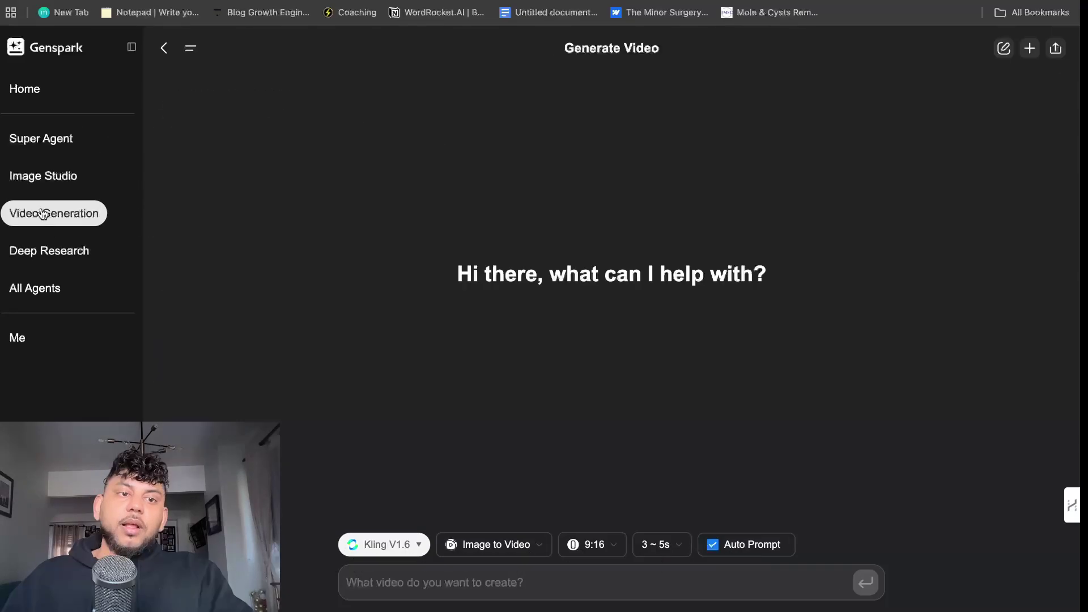
Change the video model from Kling V1.6 to Mixture-of-Agents.
{"action": "left_click", "coordinate": [385, 543]}
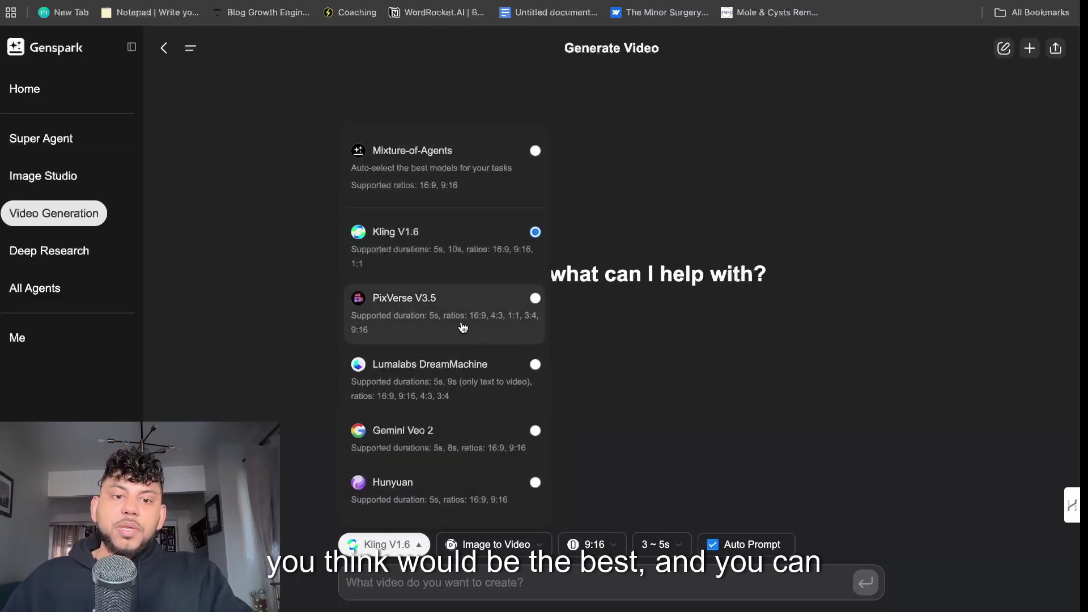
{"action": "left_click", "coordinate": [444, 179]}
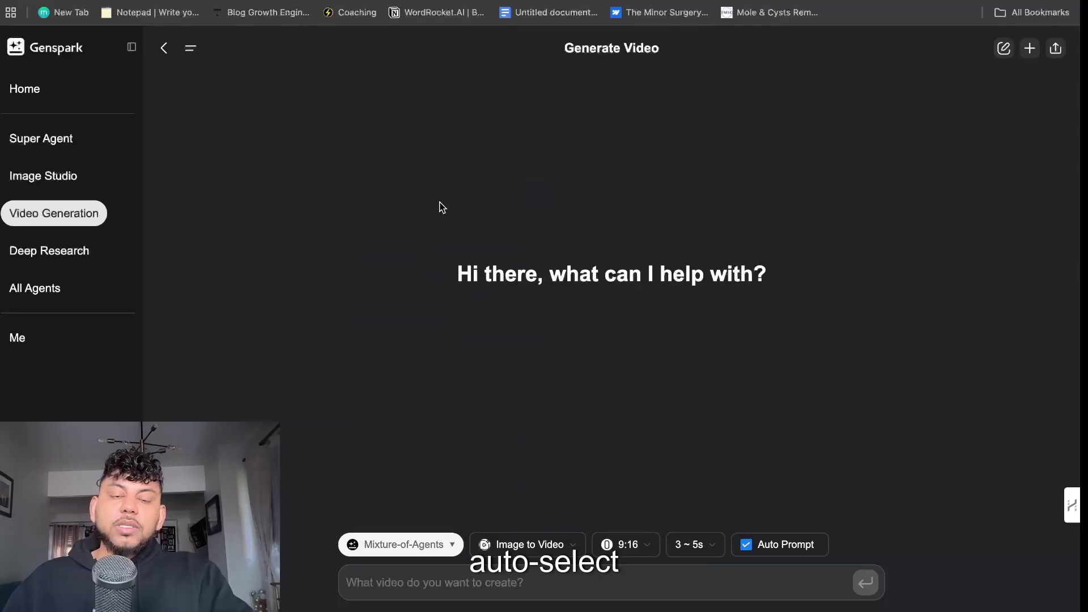
{"action": "left_click", "coordinate": [400, 546]}
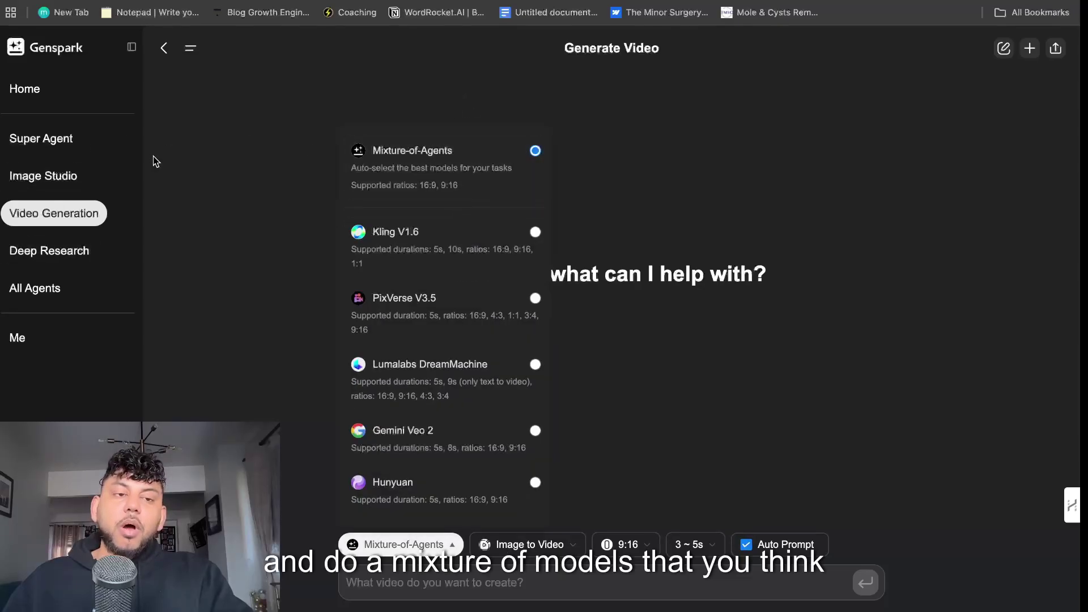
Browse the Generate Image model list past the credits notice, then open Agentic Deep Research.
{"action": "left_click", "coordinate": [46, 173]}
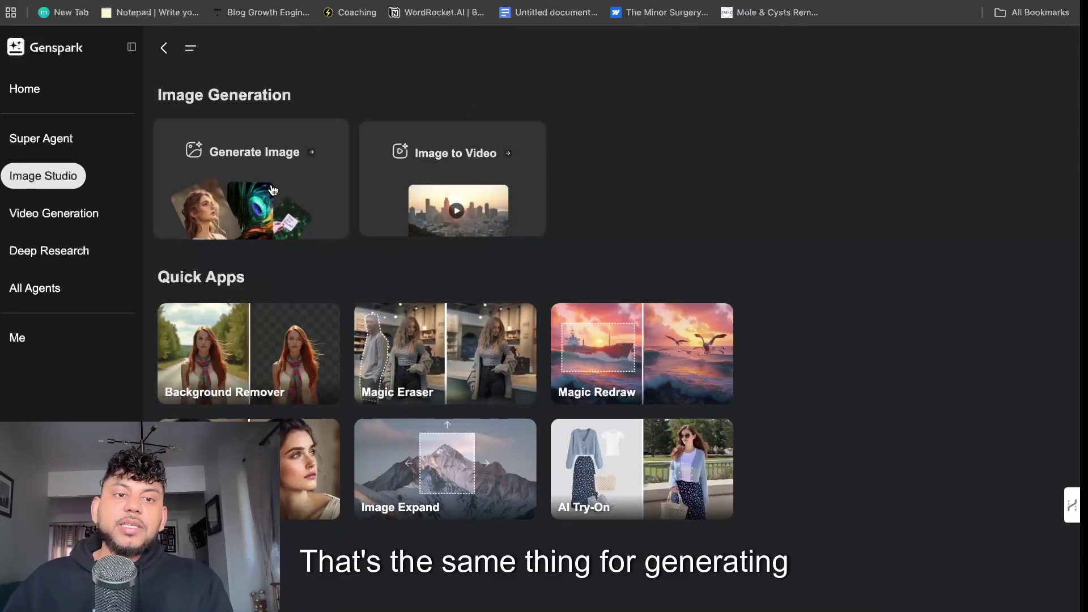
{"action": "left_click", "coordinate": [301, 202]}
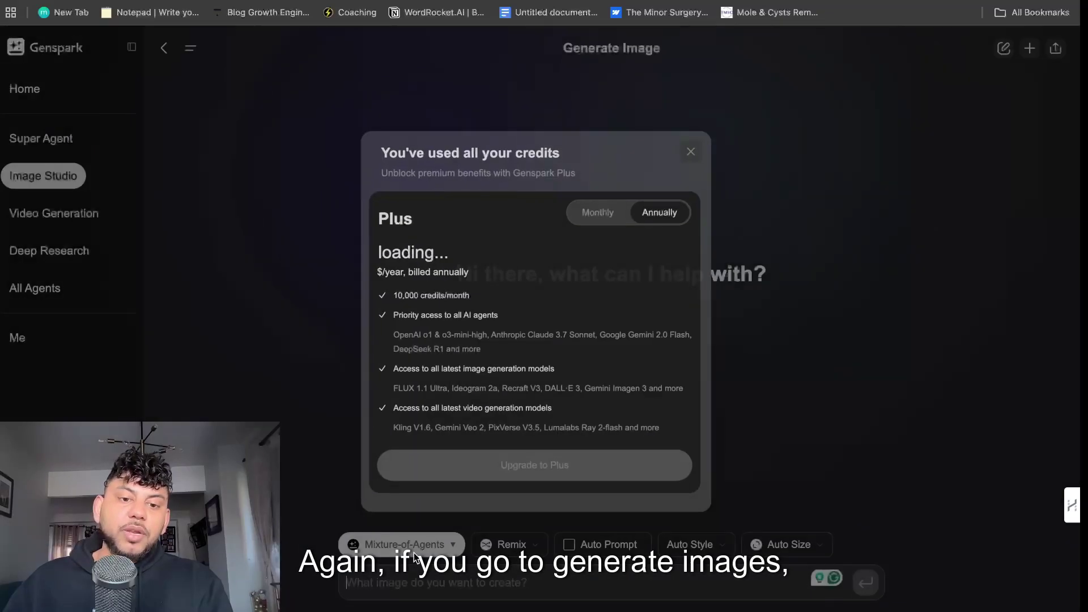
{"action": "left_click", "coordinate": [414, 553]}
{"action": "left_click", "coordinate": [407, 545]}
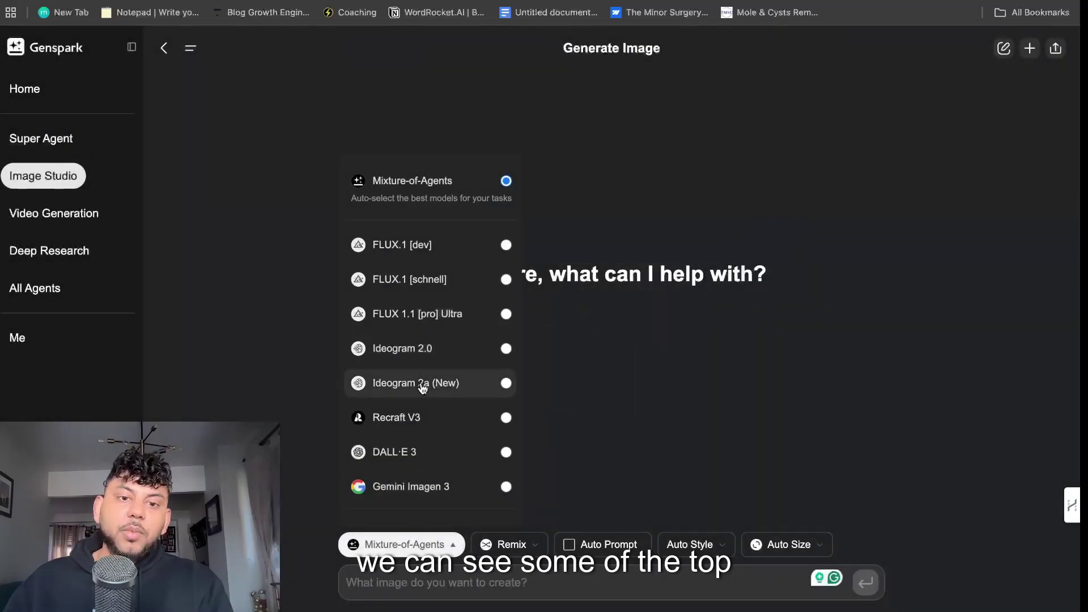
{"action": "left_click", "coordinate": [583, 423]}
{"action": "left_click", "coordinate": [73, 252]}
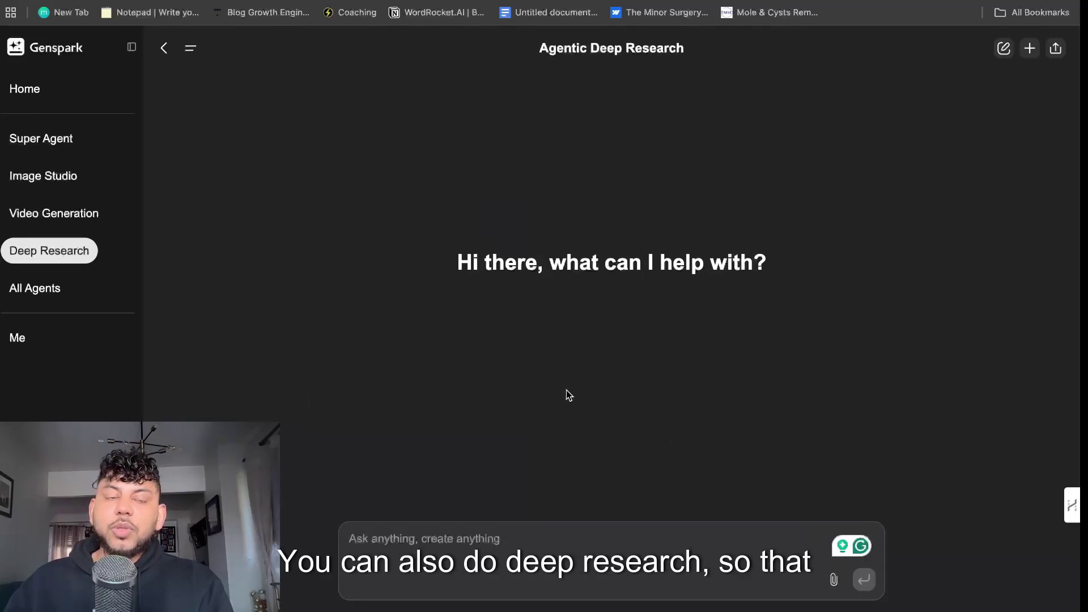
Open All Agents, try and close a Data Search task, then scroll to Basic Agents.
{"action": "left_click", "coordinate": [21, 297]}
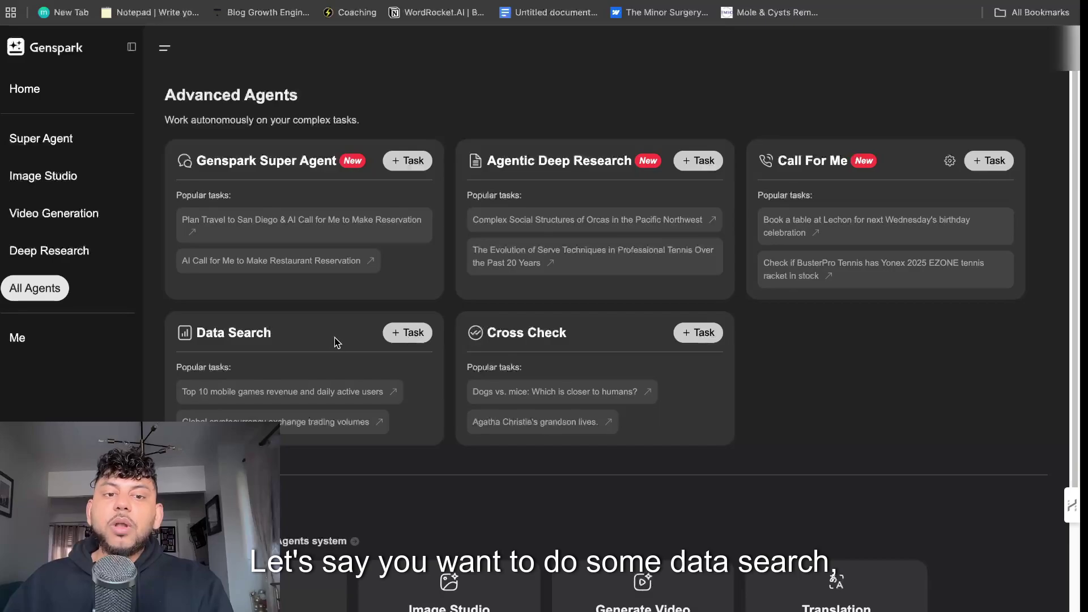
{"action": "left_click", "coordinate": [385, 335]}
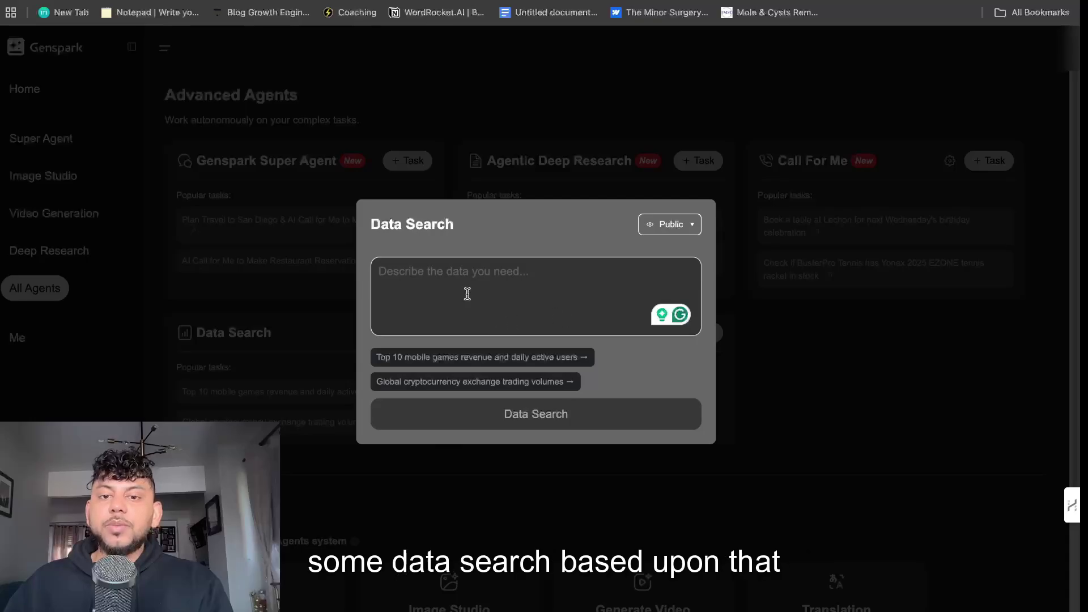
{"action": "left_click", "coordinate": [789, 346]}
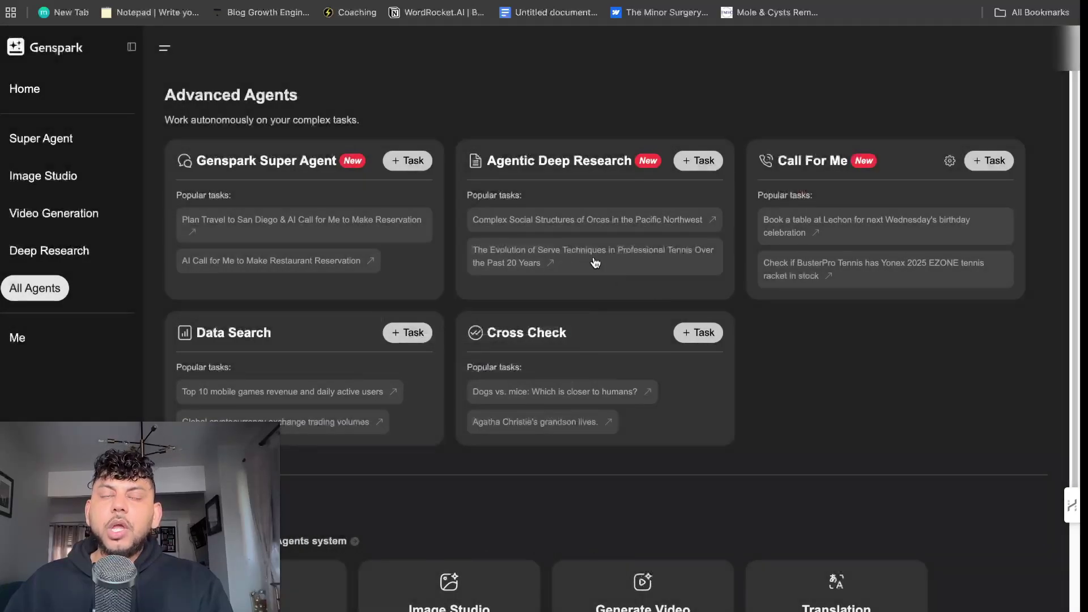
{"action": "scroll", "coordinate": [640, 440], "scroll_direction": "down", "scroll_amount": 3}
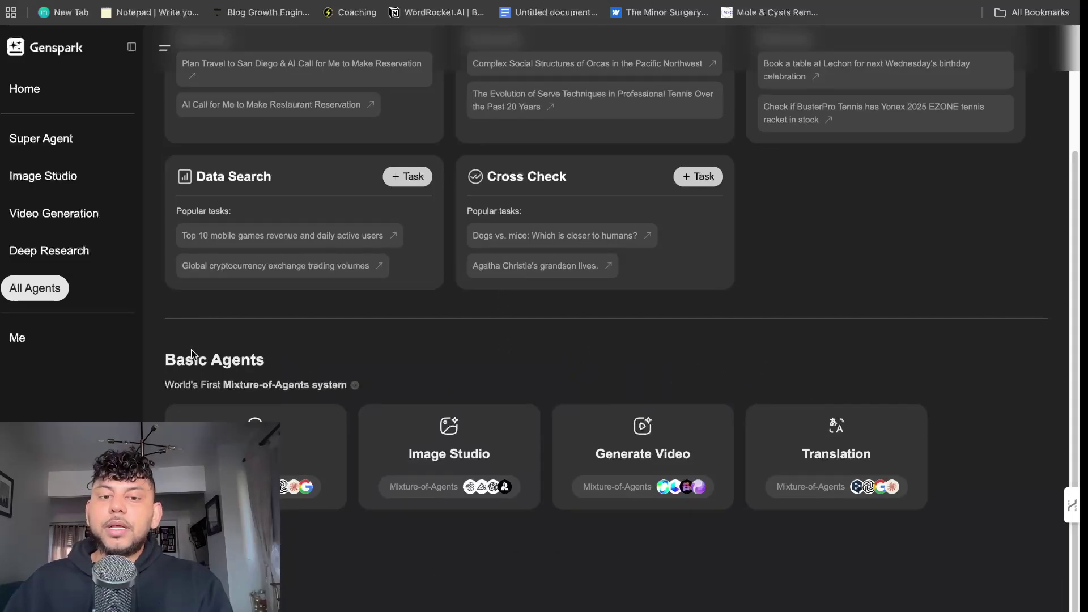
Go to the Genspark home page and browse the trending news cards below the prompt.
{"action": "scroll", "coordinate": [606, 317], "scroll_direction": "up", "scroll_amount": 3}
{"action": "left_click", "coordinate": [36, 142]}
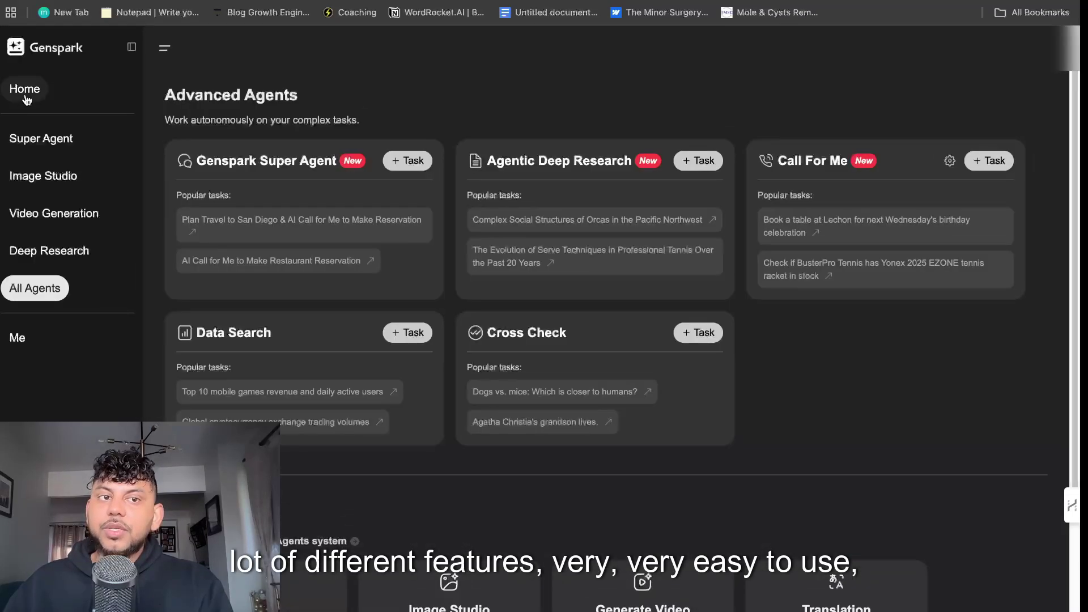
{"action": "left_click", "coordinate": [26, 91]}
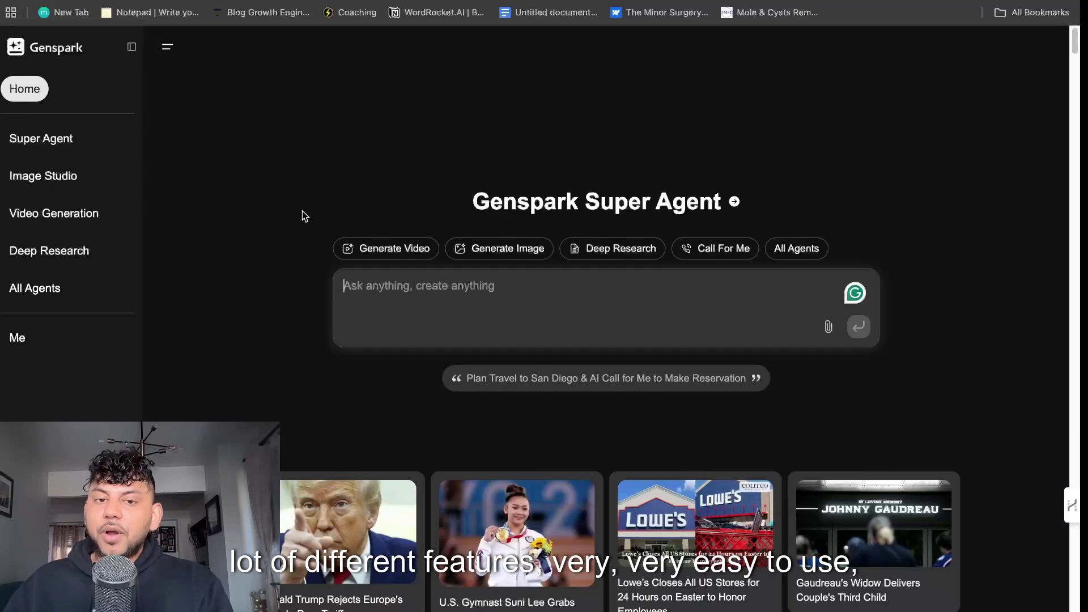
{"action": "scroll", "coordinate": [396, 261], "scroll_direction": "down", "scroll_amount": 8}
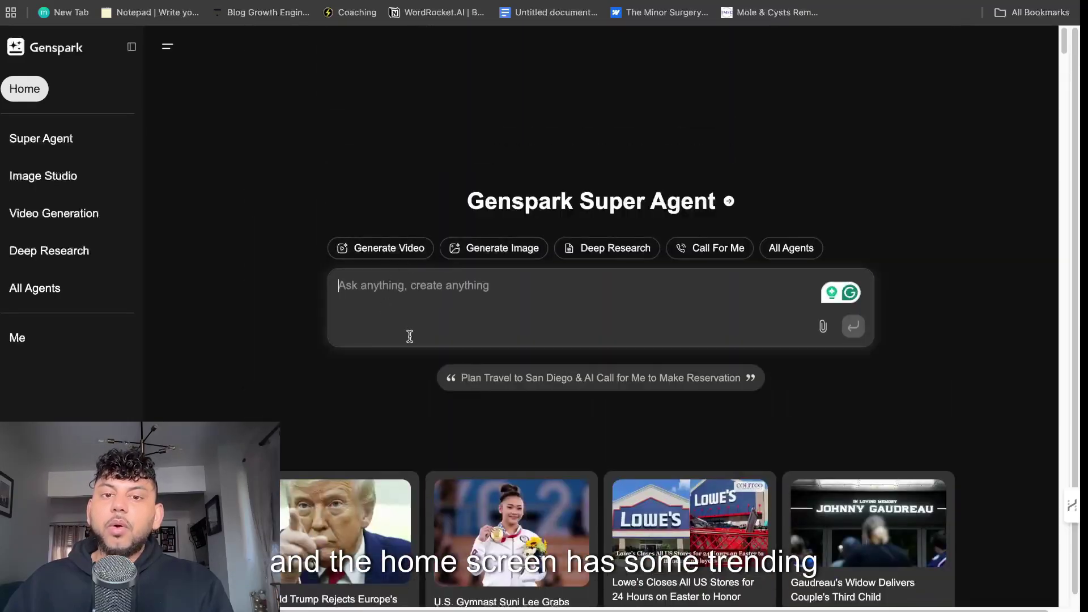
{"action": "scroll", "coordinate": [454, 334], "scroll_direction": "down", "scroll_amount": 9}
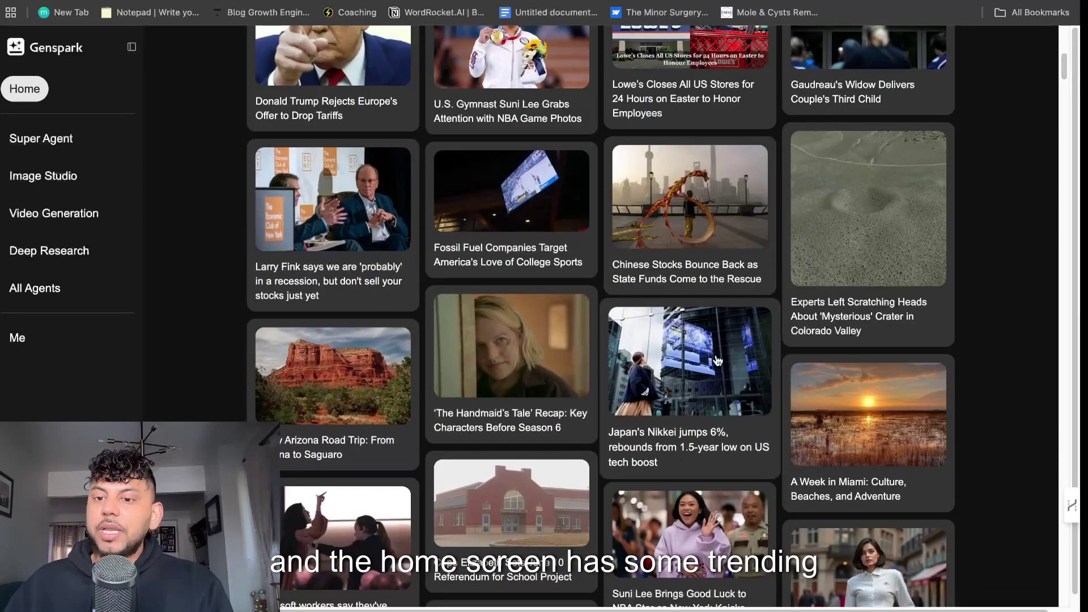
{"action": "scroll", "coordinate": [717, 361], "scroll_direction": "up", "scroll_amount": 8}
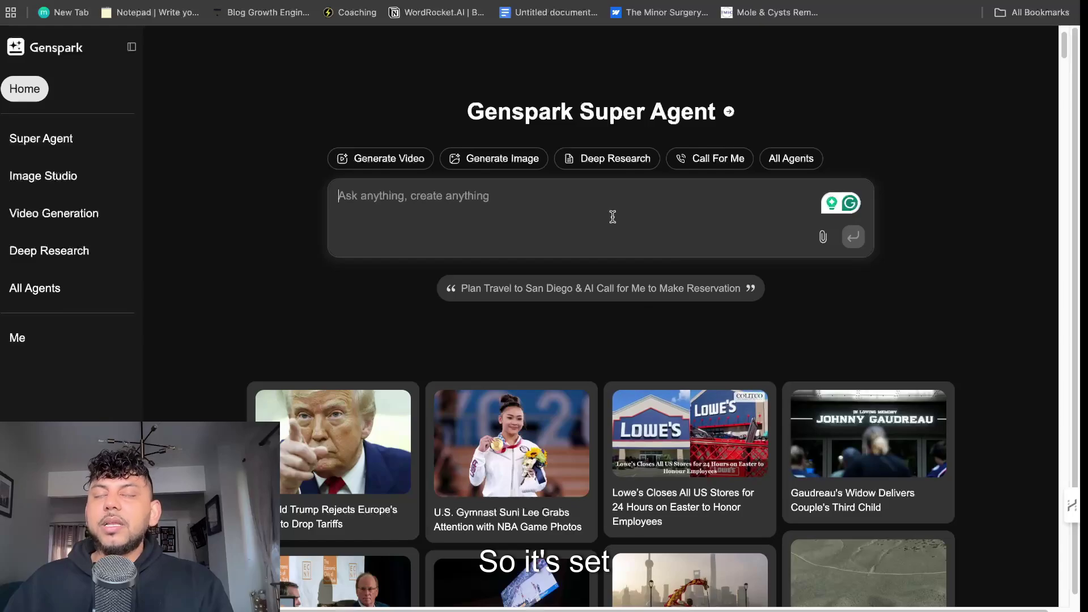